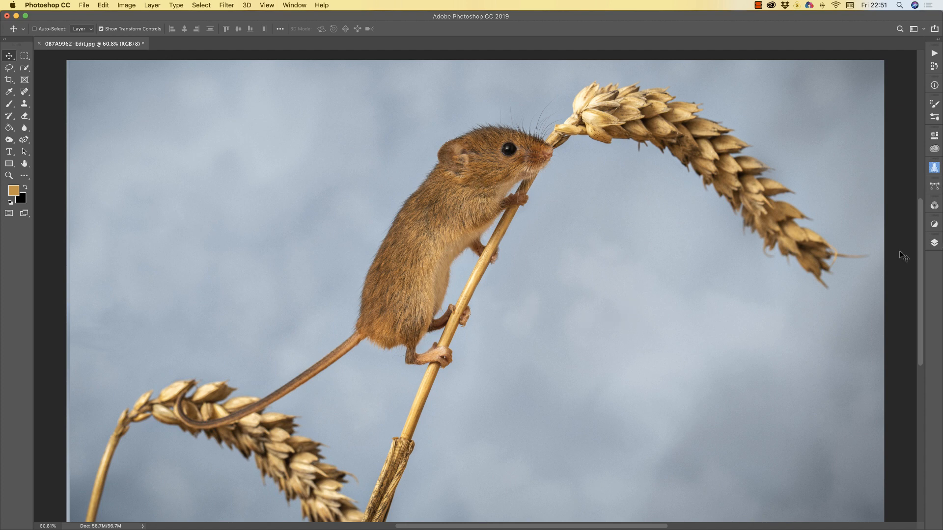
Duplicate the Background layer into a Background copy and reset colours to default black and white
click(934, 242)
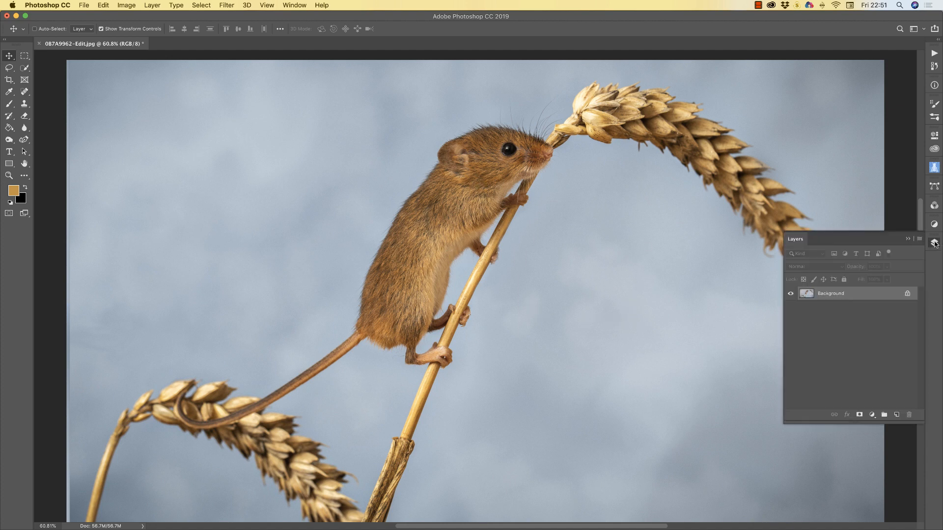
right_click(844, 295)
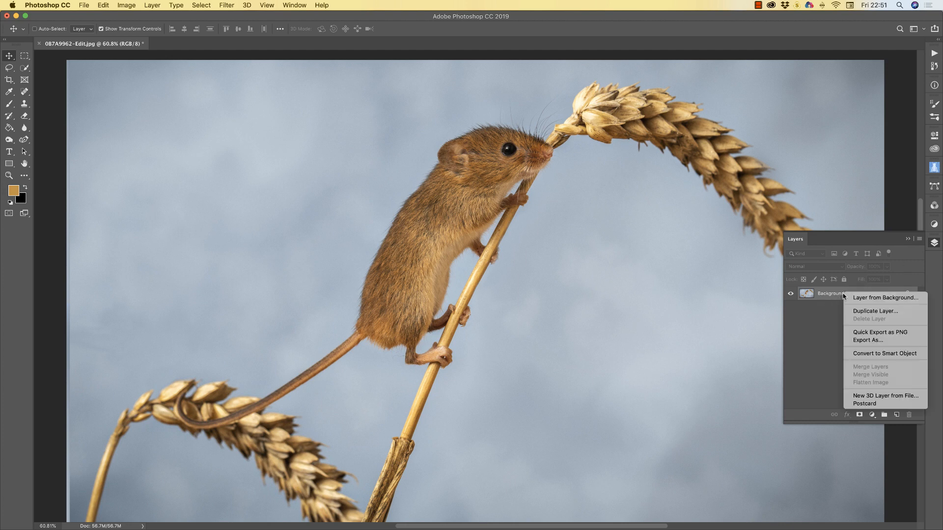
click(875, 311)
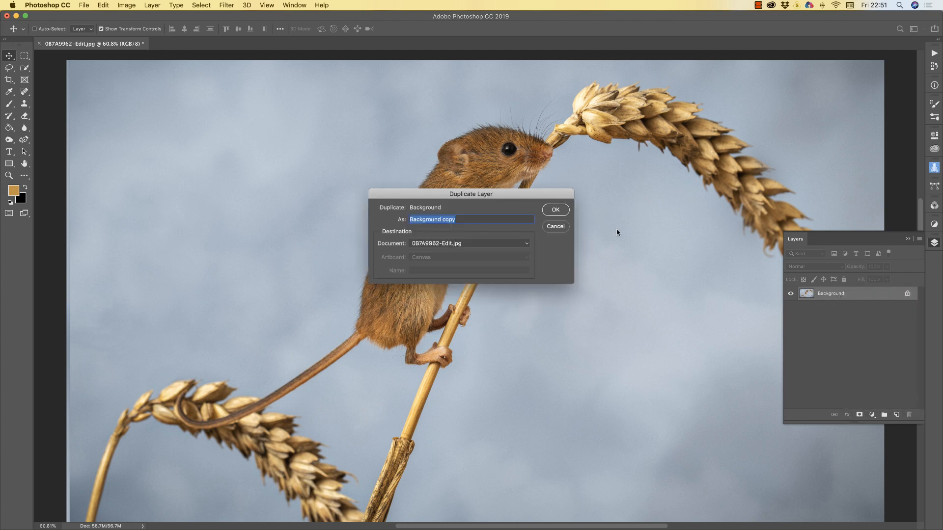
click(560, 210)
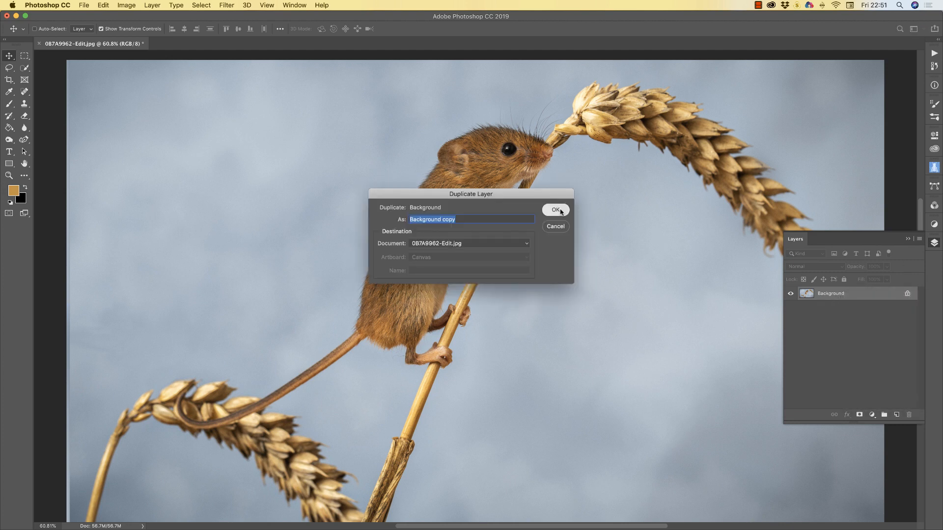
click(908, 239)
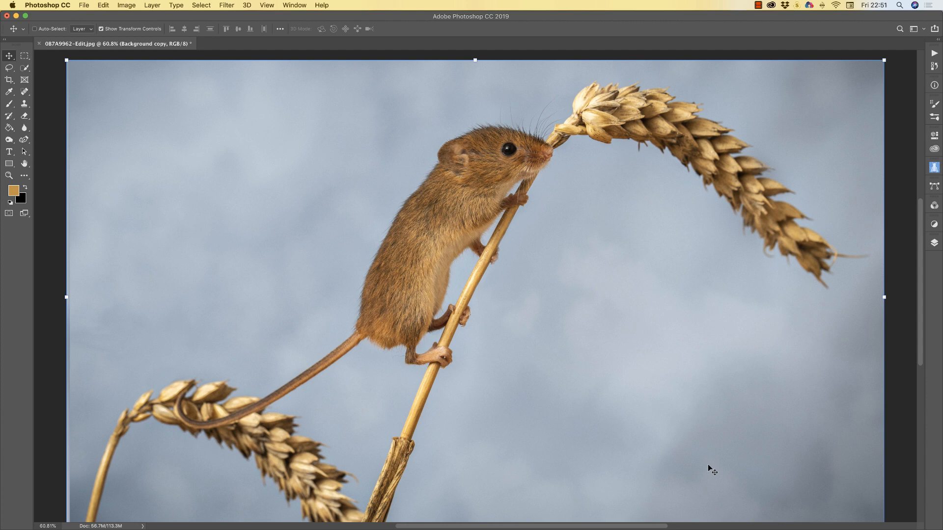
click(10, 202)
With a 700 px brush, paint white over the top-right, lower-right and top-left sky
click(9, 104)
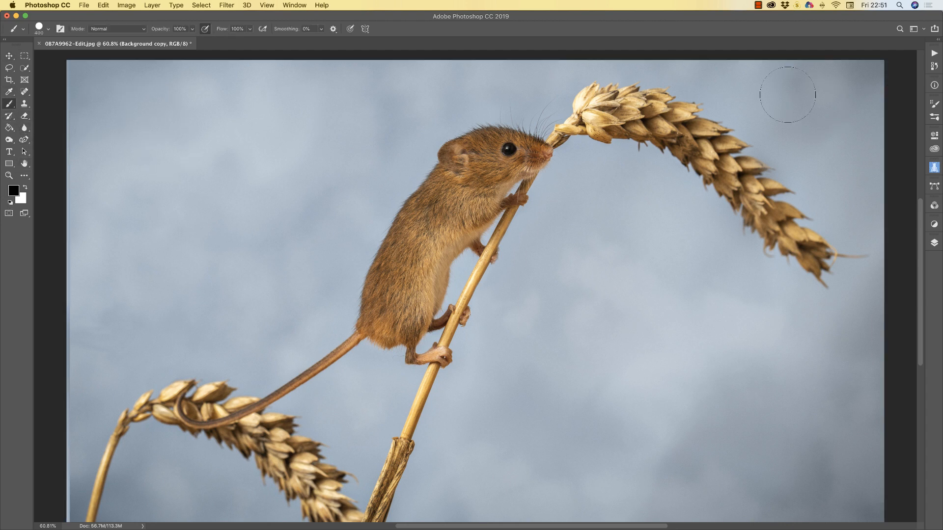
key(bracketright)
key(bracketright)
key(bracketright)
drag(841, 104, 868, 104)
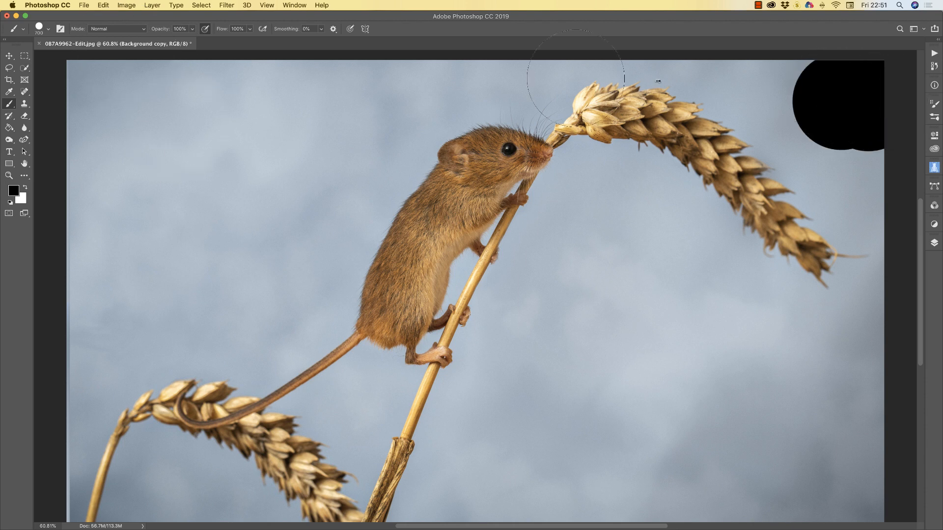
click(25, 187)
click(835, 74)
mouse_move(834, 74)
mouse_down()
mouse_move(845, 95)
mouse_move(836, 103)
mouse_move(820, 93)
mouse_move(859, 131)
mouse_move(842, 105)
mouse_up()
mouse_move(803, 78)
mouse_down()
mouse_move(759, 52)
mouse_move(824, 73)
mouse_move(907, 162)
mouse_move(857, 130)
mouse_move(824, 75)
mouse_up()
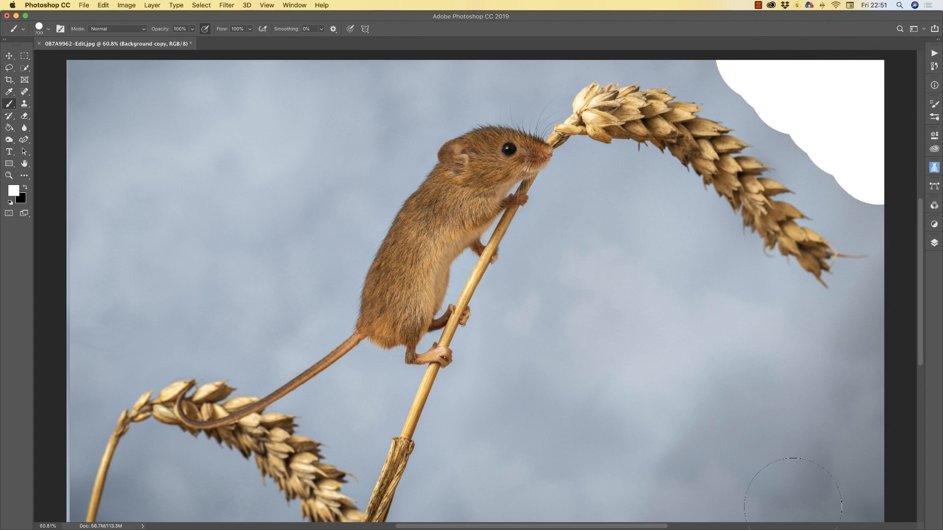
mouse_move(820, 454)
mouse_down()
mouse_move(751, 457)
mouse_move(685, 428)
mouse_move(649, 342)
mouse_move(643, 347)
mouse_move(639, 266)
mouse_move(652, 240)
mouse_move(750, 386)
mouse_move(869, 367)
mouse_move(870, 336)
mouse_move(900, 309)
mouse_move(884, 355)
mouse_move(874, 470)
mouse_move(480, 506)
mouse_move(551, 421)
mouse_move(597, 328)
mouse_move(579, 385)
mouse_move(627, 458)
mouse_up()
mouse_move(625, 255)
mouse_down()
mouse_move(576, 322)
mouse_move(618, 216)
mouse_move(667, 296)
mouse_move(801, 381)
mouse_up()
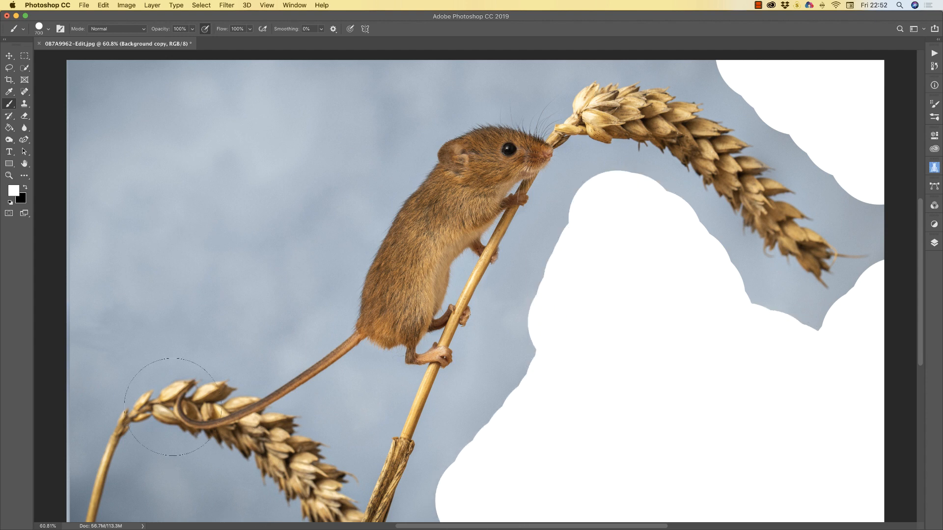
mouse_move(126, 183)
mouse_down()
mouse_move(183, 68)
mouse_move(372, 38)
mouse_move(336, 41)
mouse_move(437, 45)
mouse_move(185, 205)
mouse_up()
mouse_move(114, 257)
mouse_down()
mouse_move(88, 211)
mouse_move(164, 164)
mouse_move(152, 280)
mouse_move(77, 372)
mouse_move(73, 410)
mouse_up()
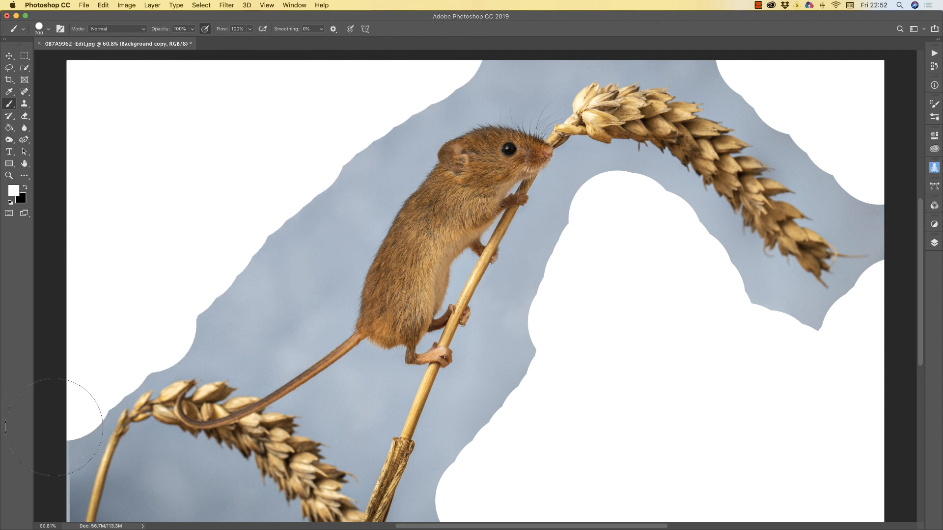
With a slightly smaller brush, whiten the lower-left edge and the sky left of the wheat stem
right_click(79, 403)
click(272, 124)
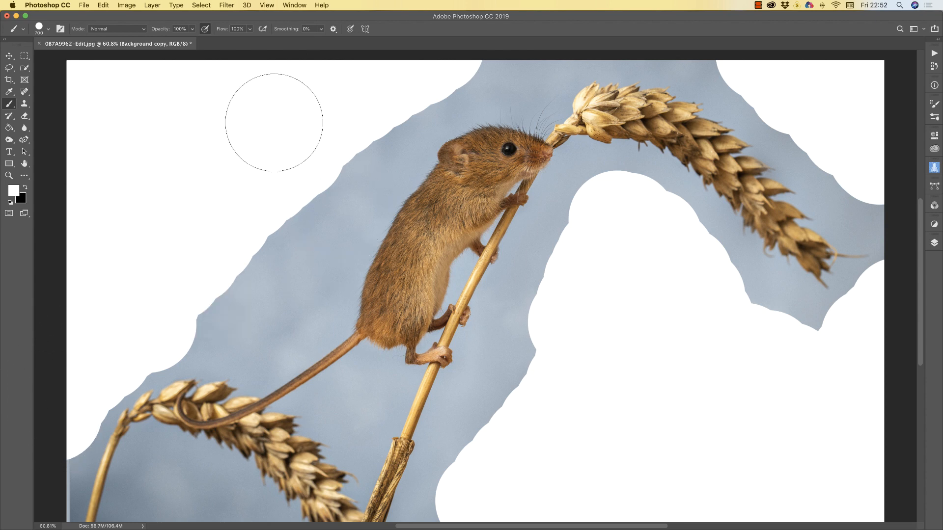
scroll(96, 301, down, 5)
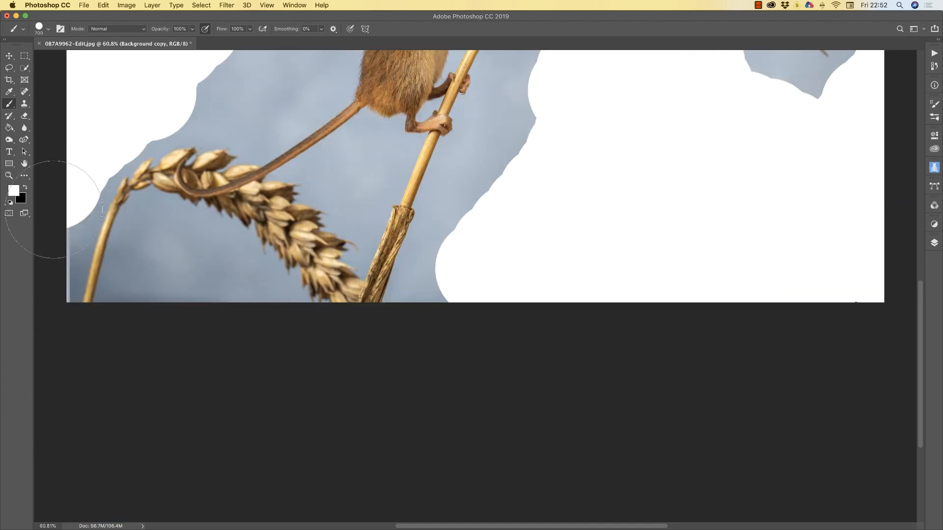
key([)
key([)
key([)
key([)
key([)
key([)
drag(84, 195, 61, 297)
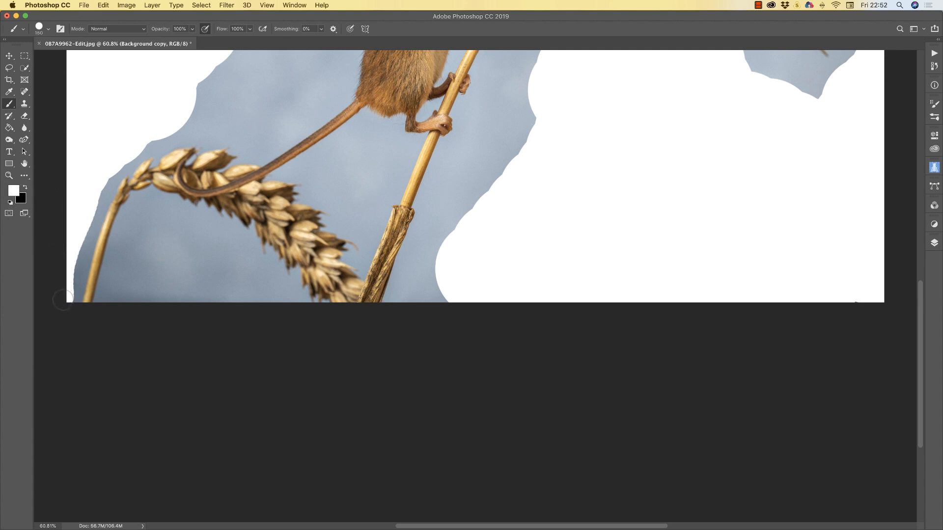
drag(76, 249, 64, 298)
drag(86, 223, 67, 281)
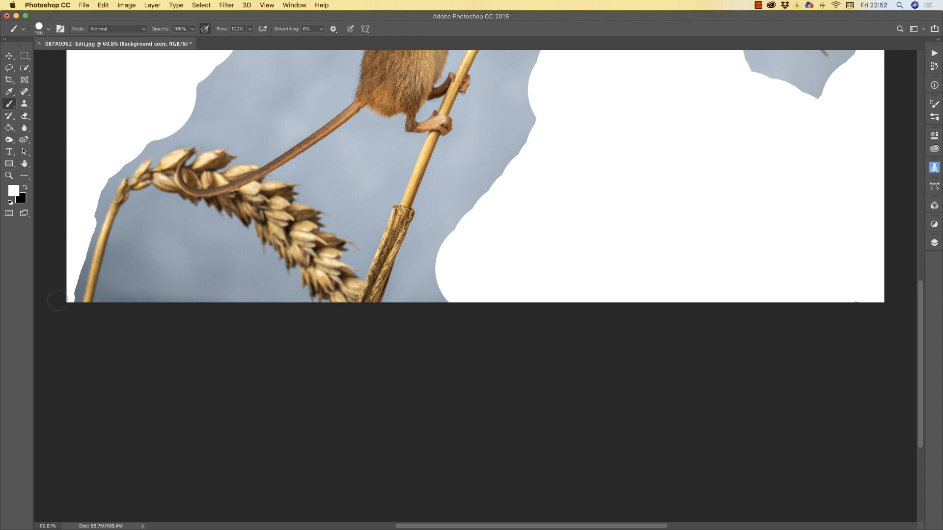
mouse_move(130, 227)
mouse_down()
mouse_move(110, 317)
mouse_move(135, 255)
mouse_move(125, 292)
mouse_move(227, 314)
mouse_move(265, 295)
mouse_move(217, 285)
mouse_move(200, 247)
mouse_move(146, 212)
mouse_move(194, 225)
mouse_move(280, 302)
mouse_move(206, 283)
mouse_move(173, 262)
mouse_move(142, 219)
mouse_move(136, 225)
mouse_move(158, 263)
mouse_move(179, 275)
mouse_move(147, 247)
mouse_move(147, 255)
mouse_move(217, 269)
mouse_move(223, 300)
mouse_up()
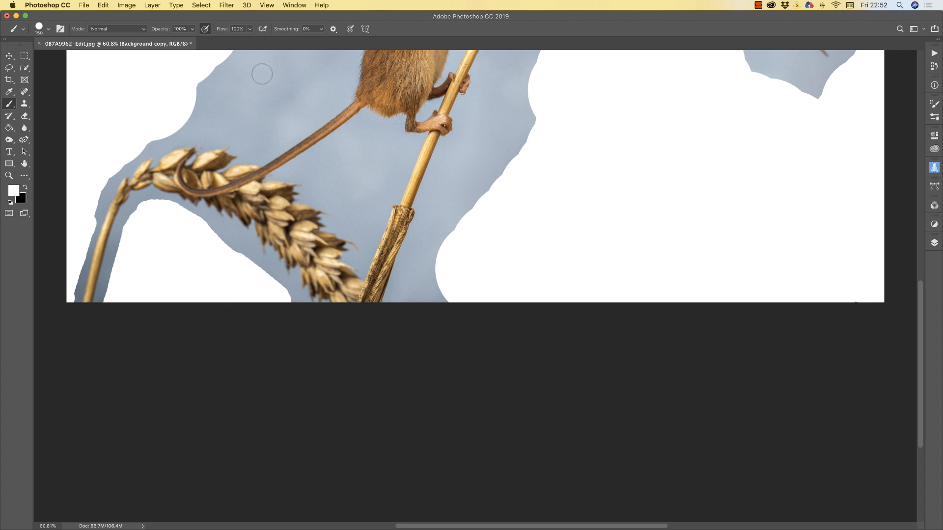
With a 400 px brush, whiten the sky around the tail and stem, then fit the image on screen
key(bracketright)
key(bracketright)
key(bracketright)
key(bracketright)
key(bracketright)
mouse_move(279, 79)
mouse_down()
mouse_move(213, 71)
mouse_move(202, 80)
mouse_move(242, 84)
mouse_move(295, 78)
mouse_up()
mouse_move(373, 147)
mouse_down()
mouse_move(355, 160)
mouse_move(349, 182)
mouse_move(368, 163)
mouse_up()
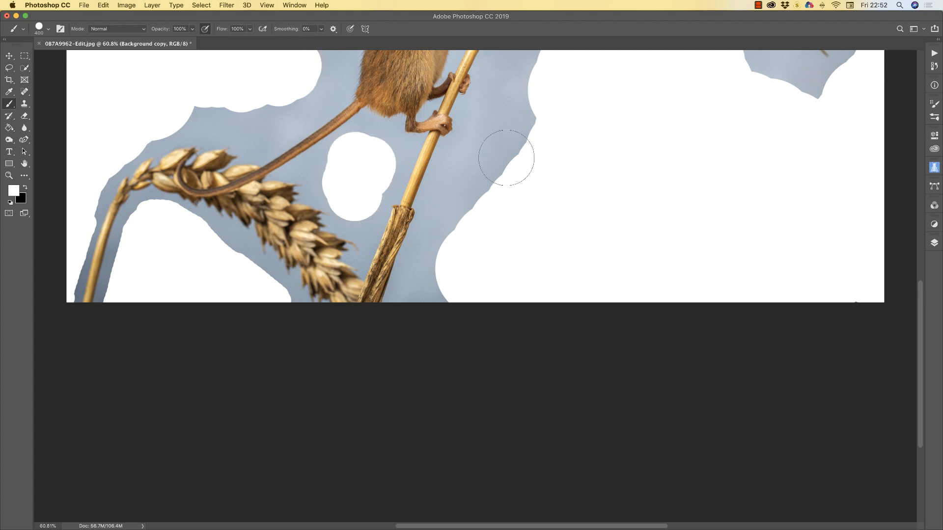
mouse_move(505, 154)
mouse_down()
mouse_move(459, 217)
mouse_move(436, 289)
mouse_move(480, 278)
mouse_move(529, 96)
mouse_move(558, 88)
mouse_up()
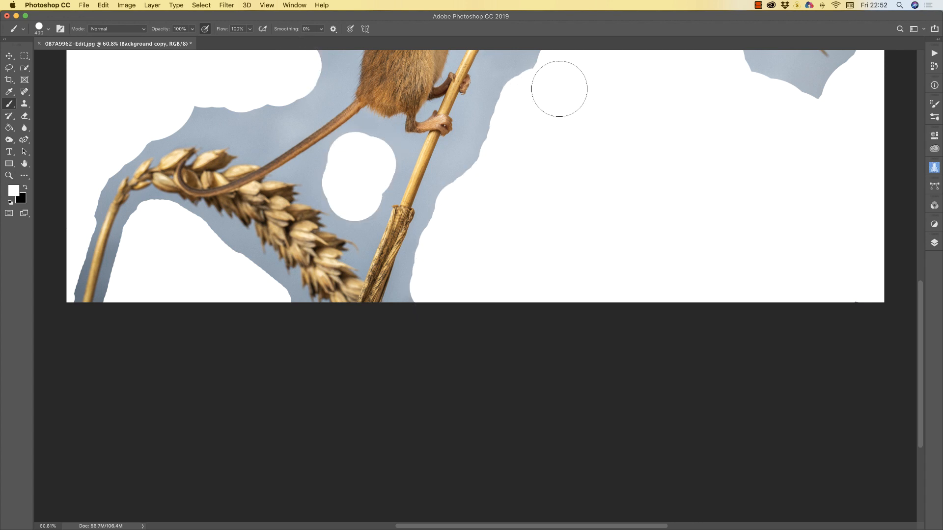
double_click(28, 164)
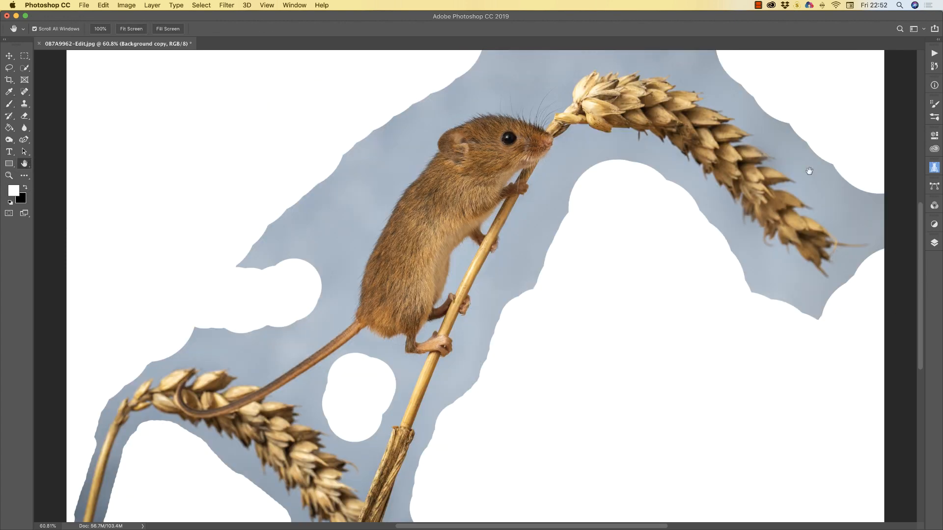
click(934, 243)
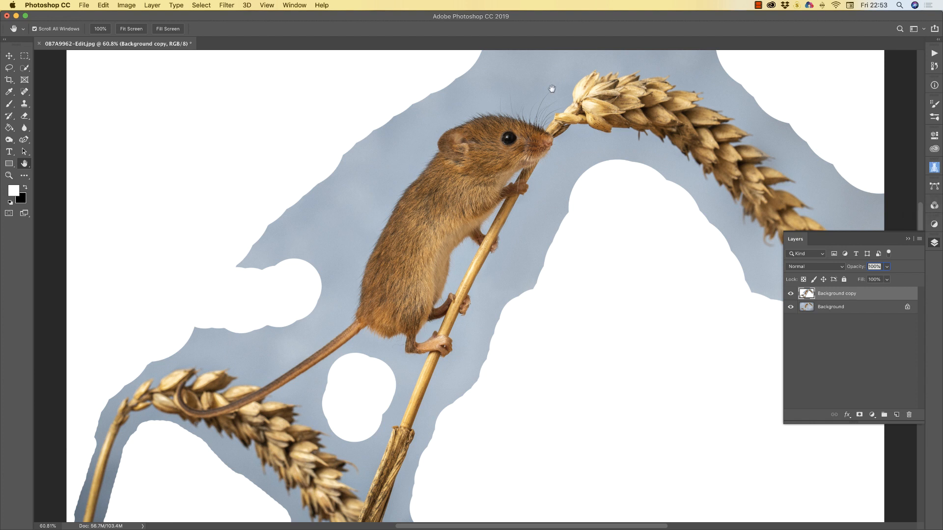
Show the Channels panel and compare the Red, Green and Blue channels, settling on Blue
click(295, 5)
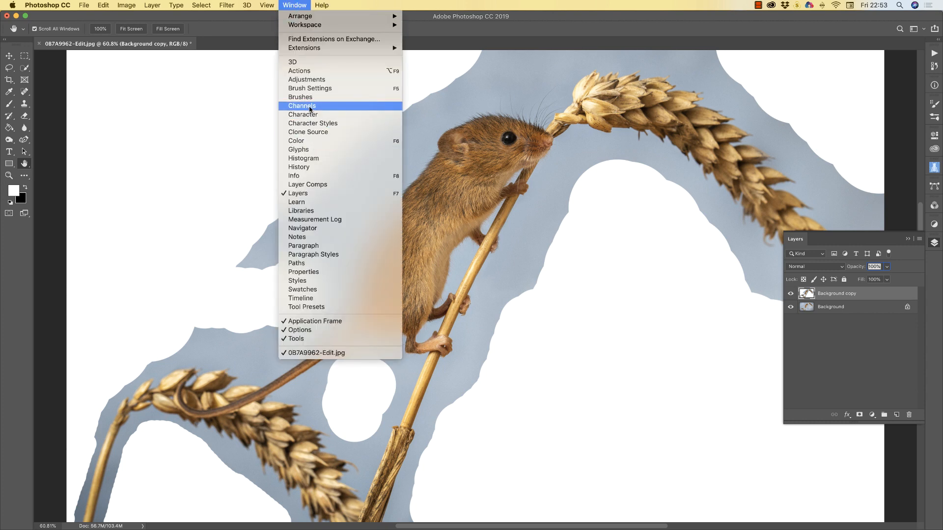
click(310, 107)
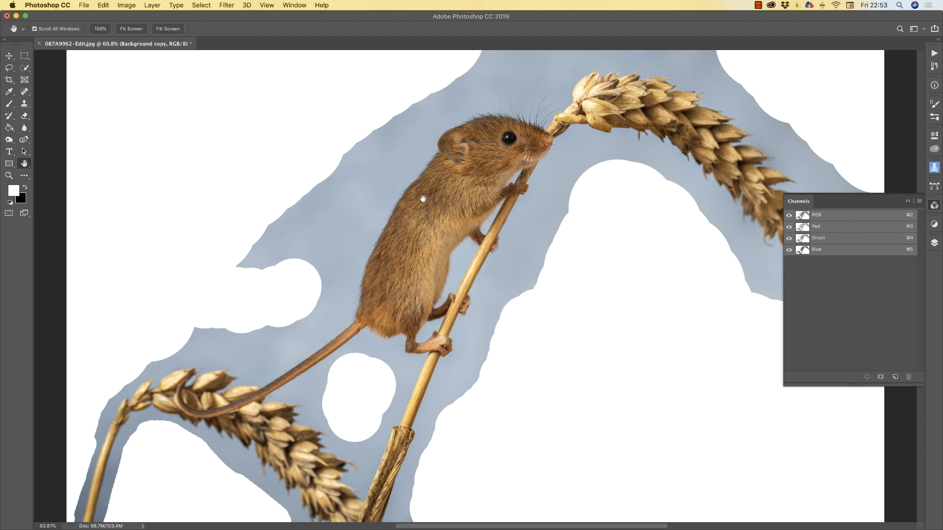
click(828, 227)
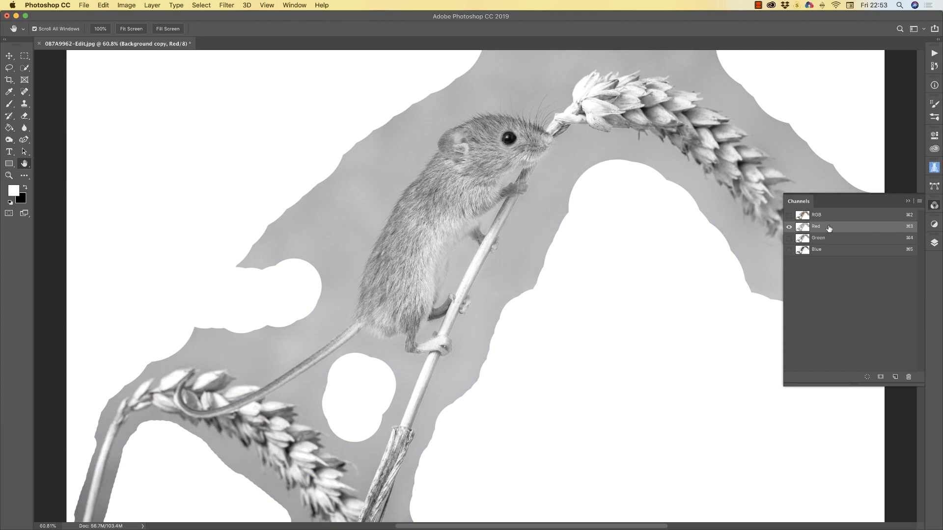
click(820, 238)
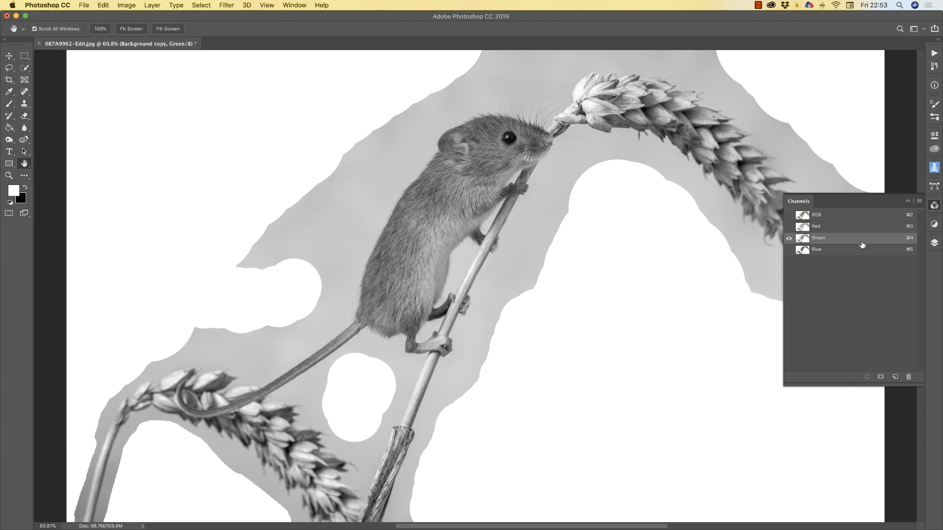
click(839, 251)
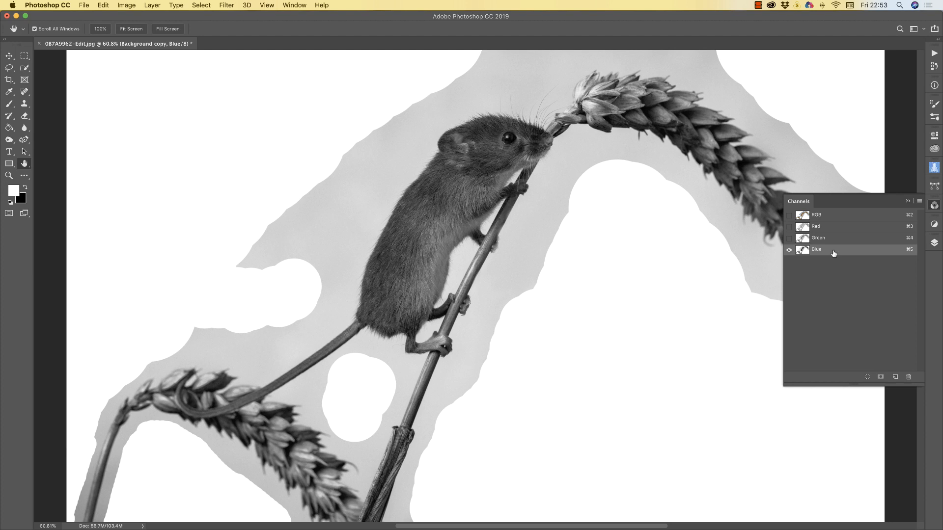
click(830, 239)
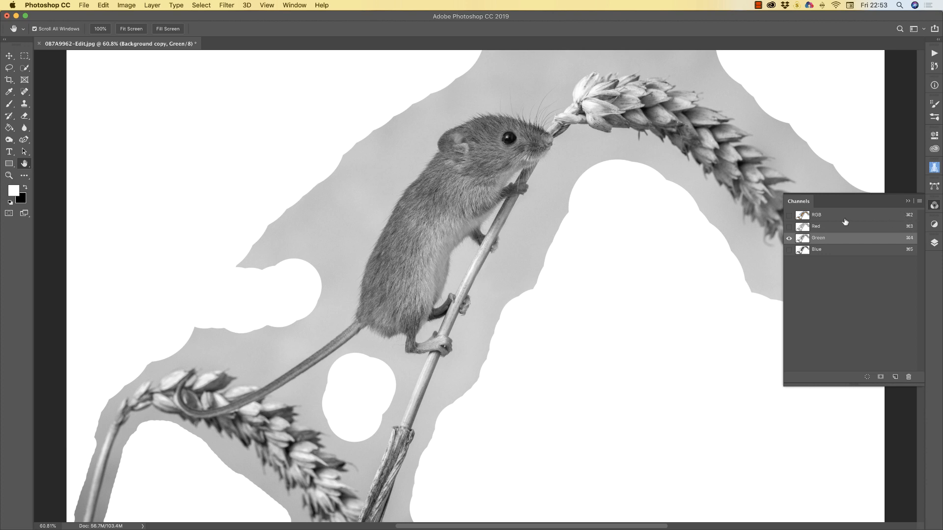
click(835, 227)
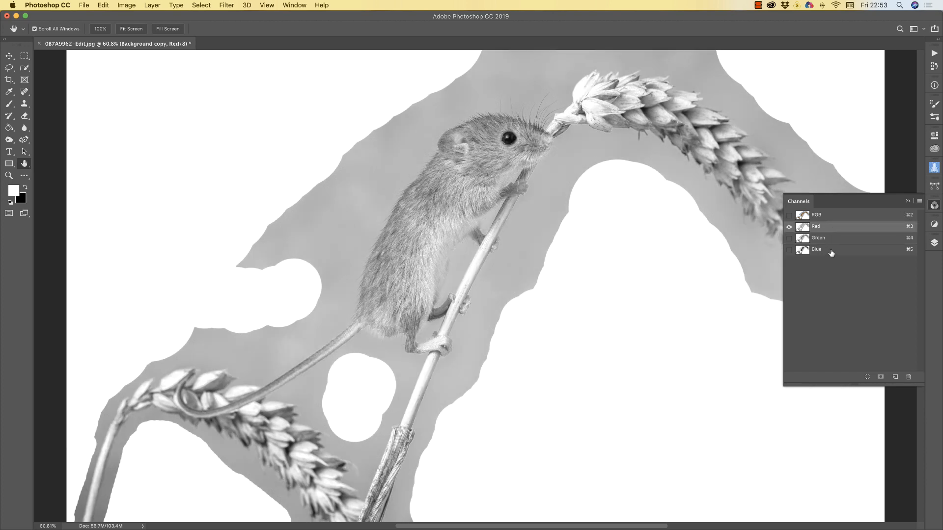
click(829, 250)
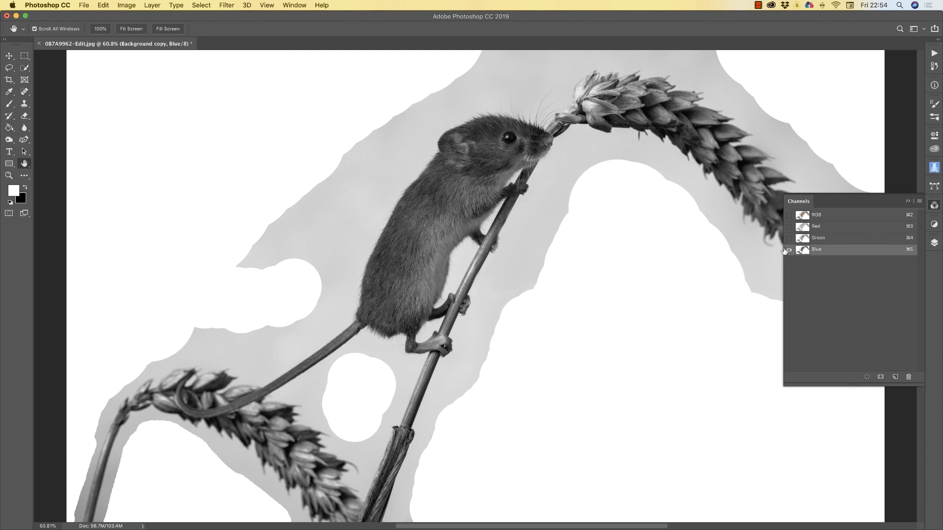
Duplicate the Blue channel to create a Blue copy channel
right_click(843, 251)
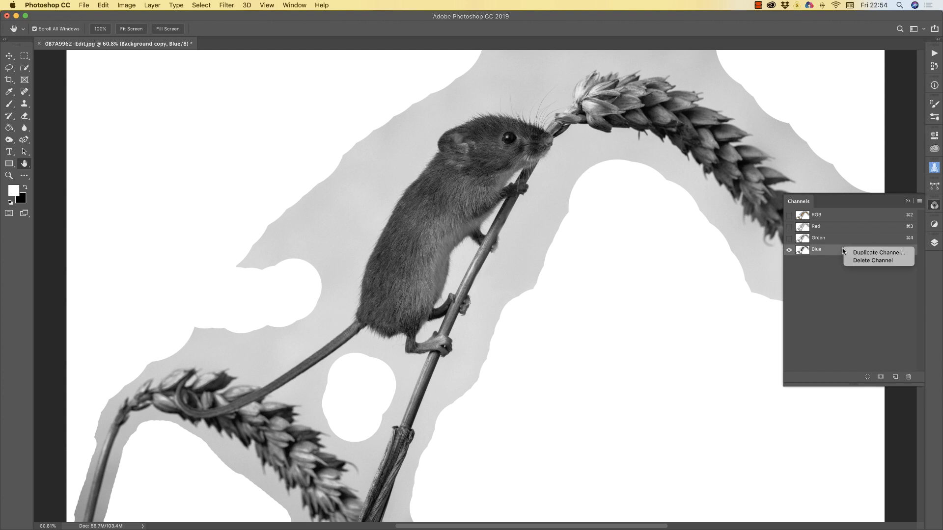
click(862, 252)
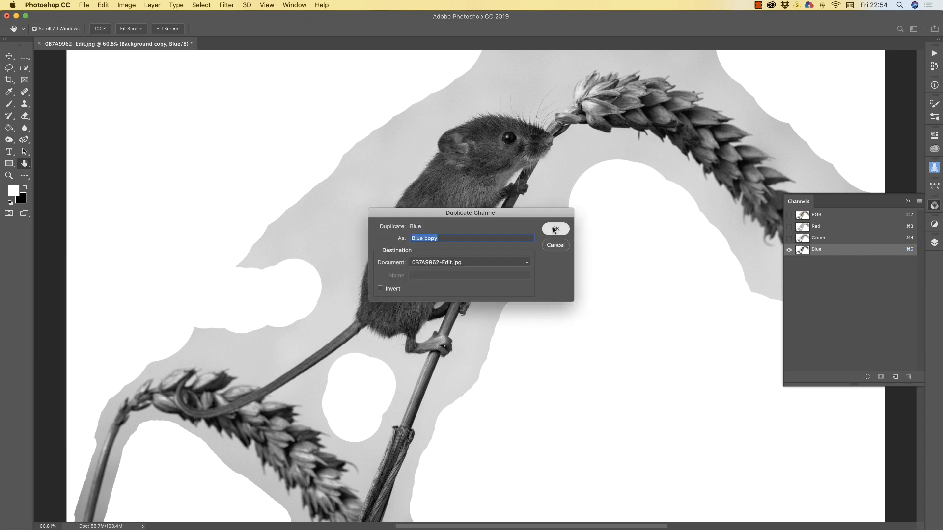
click(554, 229)
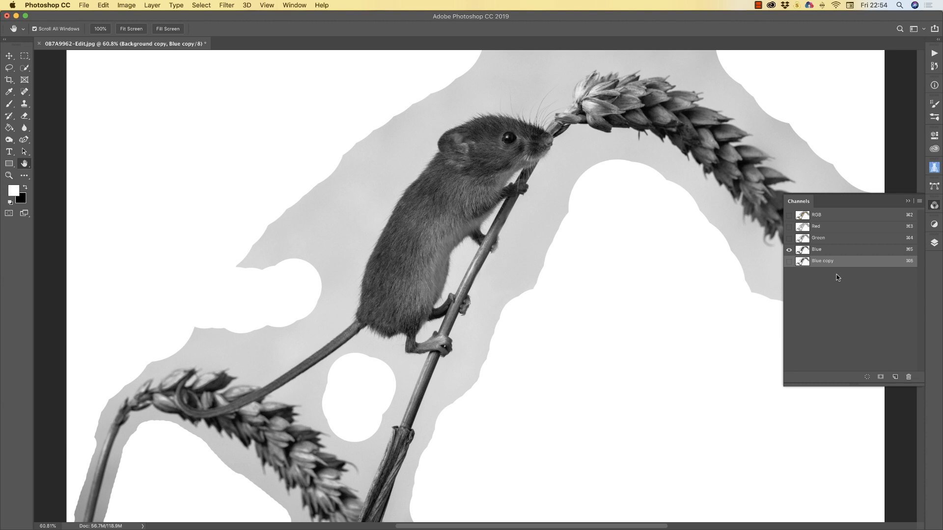
Hide the Blue channel to view Blue copy alone, then open Levels with Cmd+L
key(x)
click(789, 250)
click(789, 250)
click(789, 250)
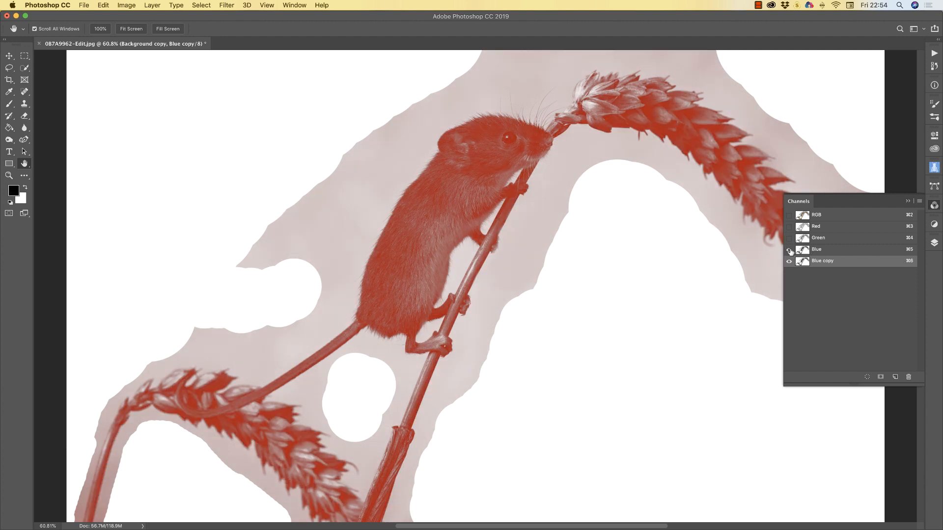
click(789, 251)
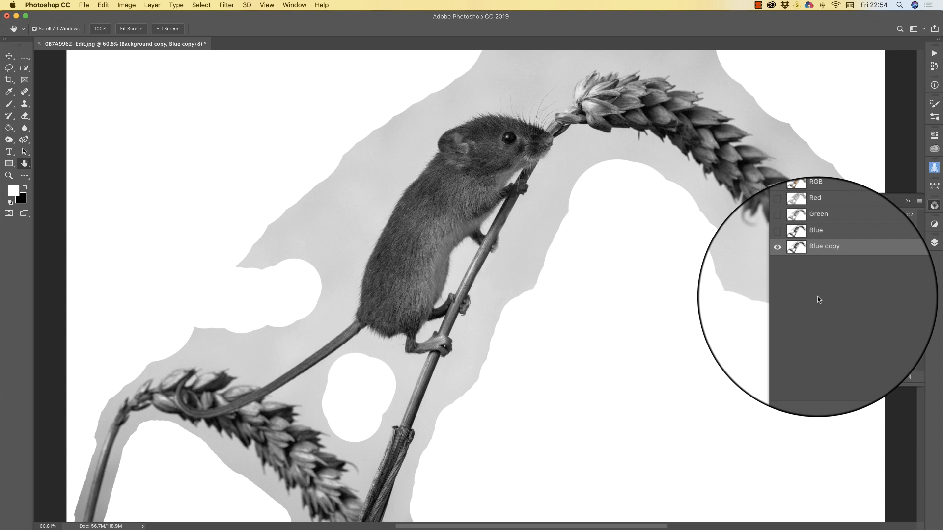
key(super+l)
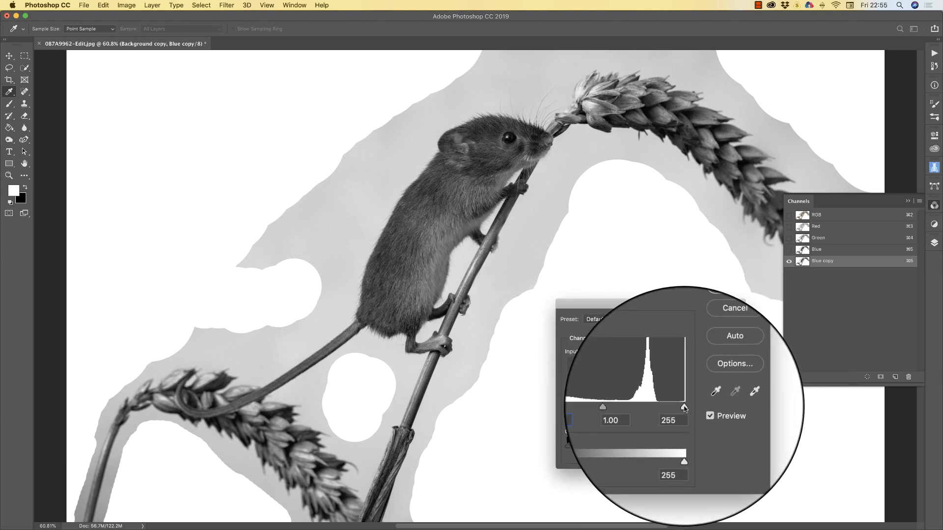
Apply Levels of 91 / 0.66 / 180 to the Blue copy channel
drag(684, 407, 621, 406)
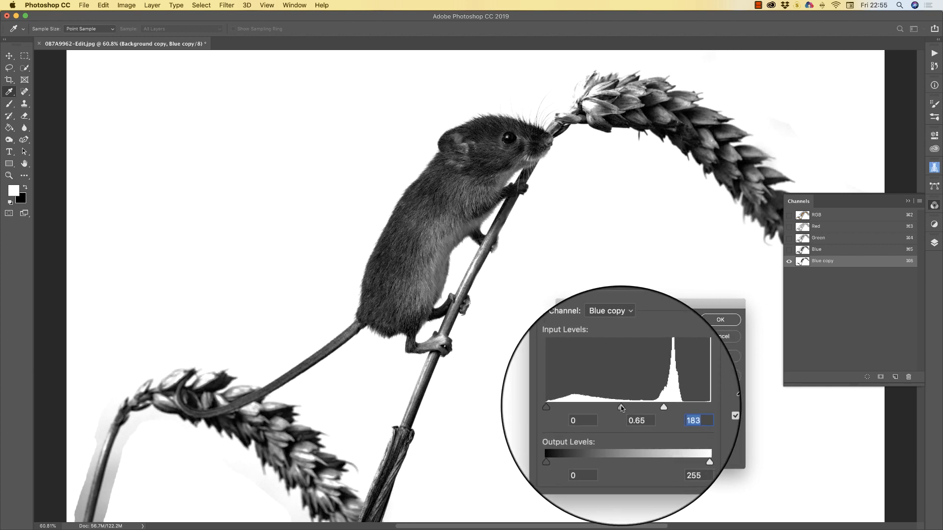
key(shift+Tab)
drag(620, 406, 645, 410)
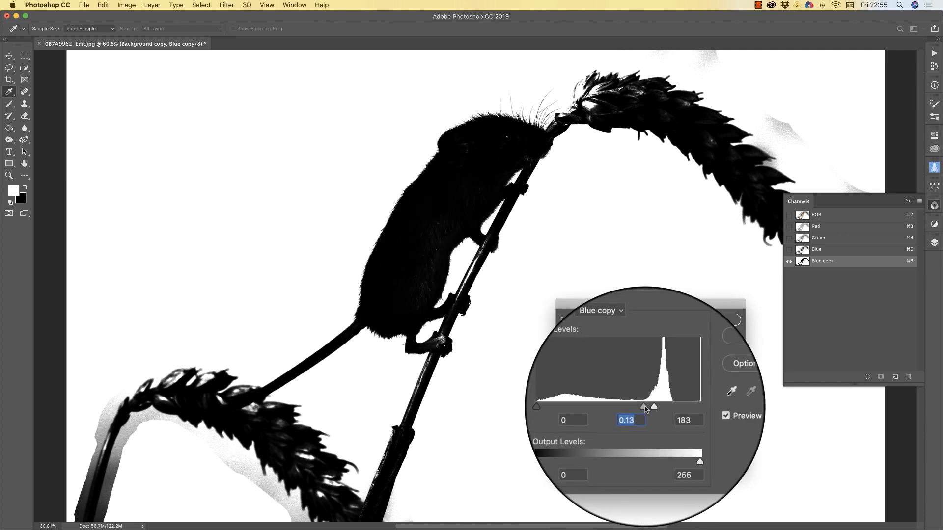
drag(645, 409, 629, 407)
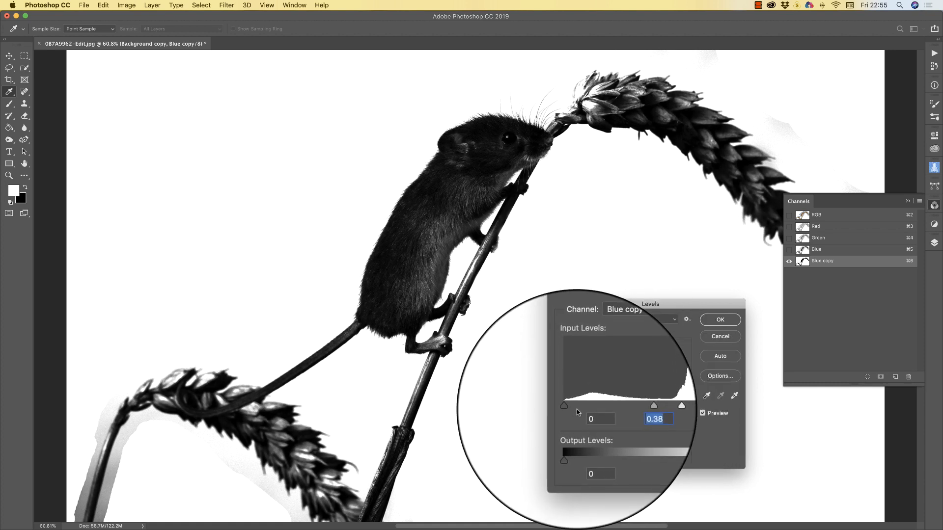
drag(566, 407, 650, 408)
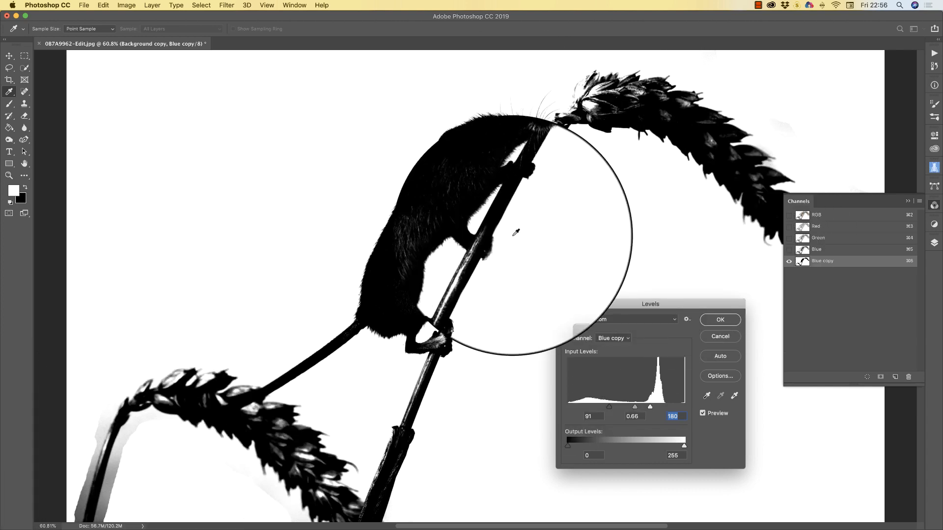
click(908, 202)
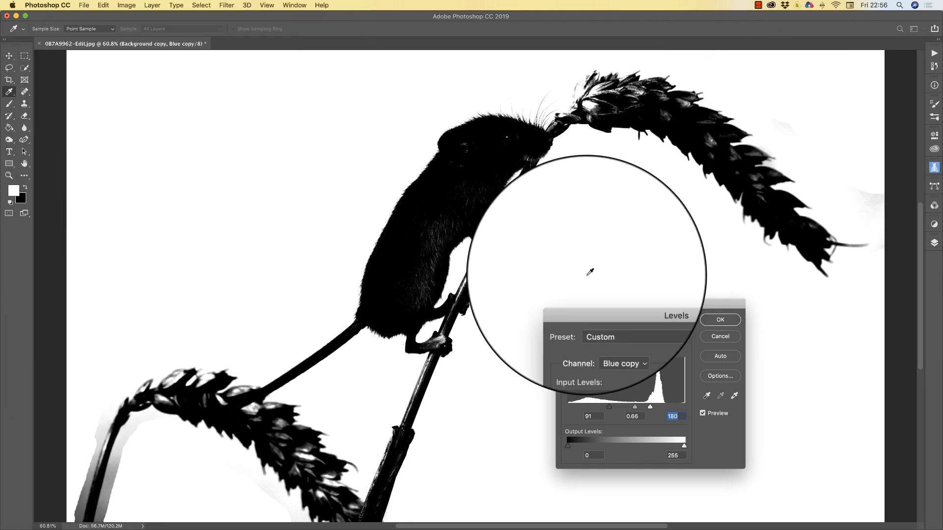
click(719, 319)
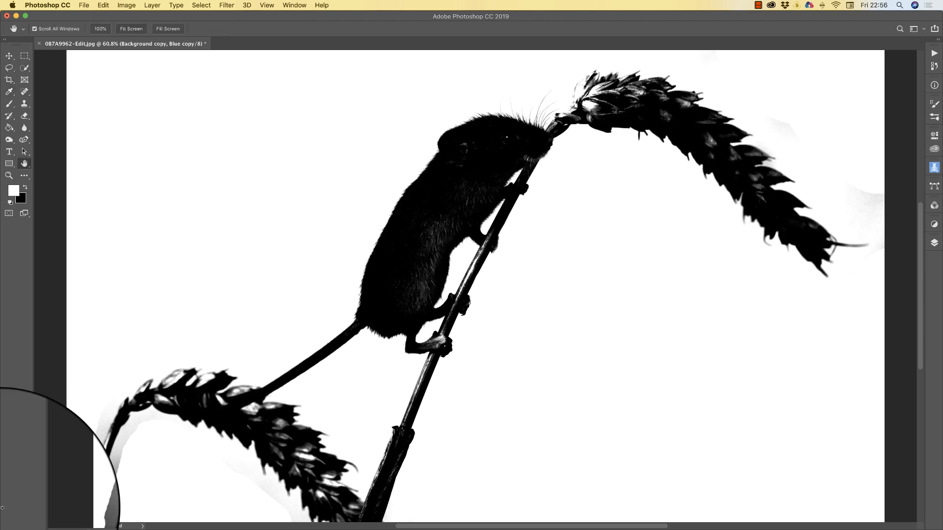
Give the Brush tool 0% hardness and Overlay blend mode
key(h)
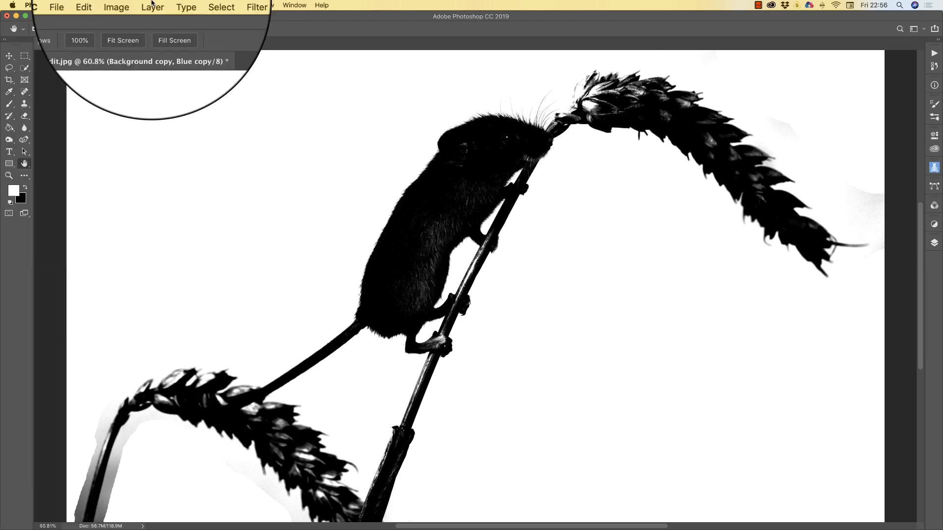
click(8, 104)
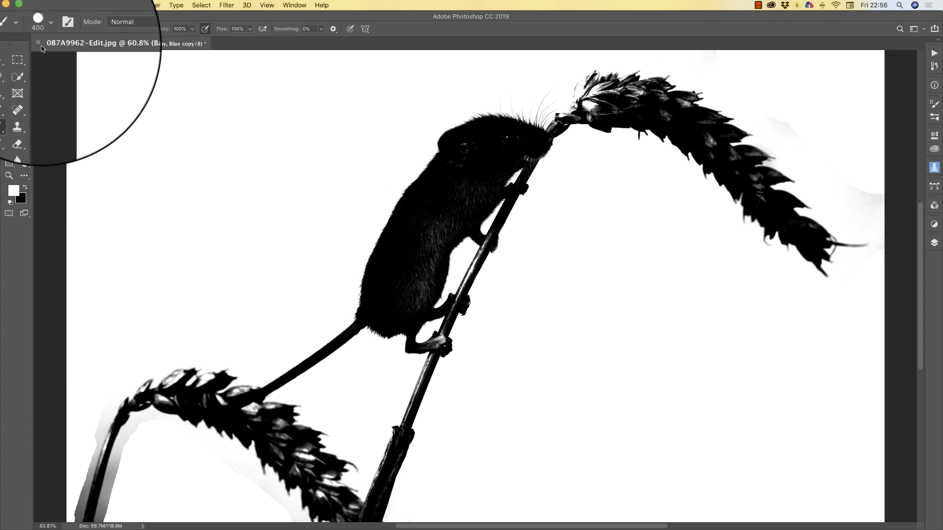
click(39, 28)
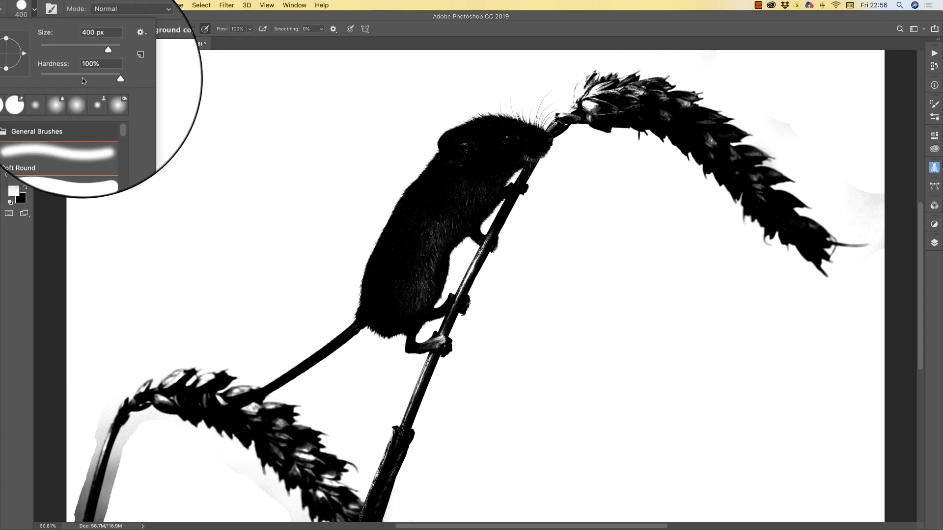
click(112, 79)
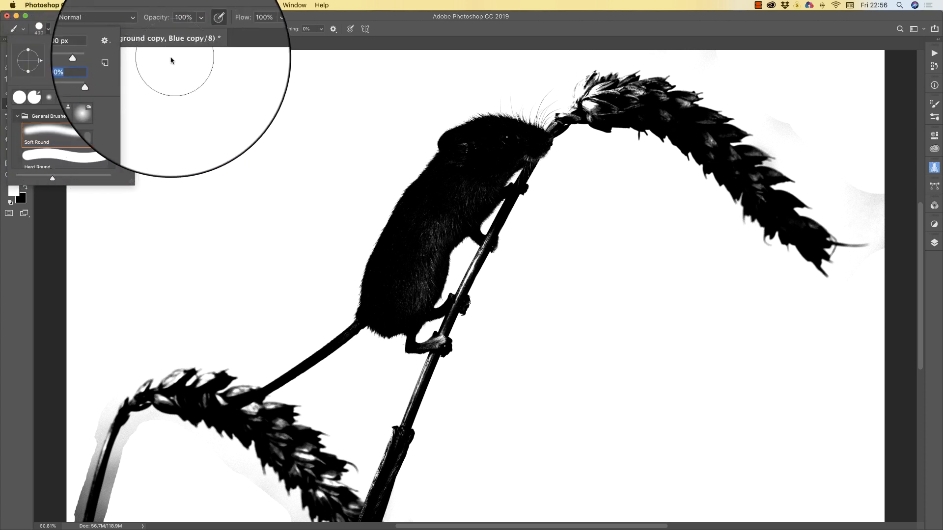
click(143, 29)
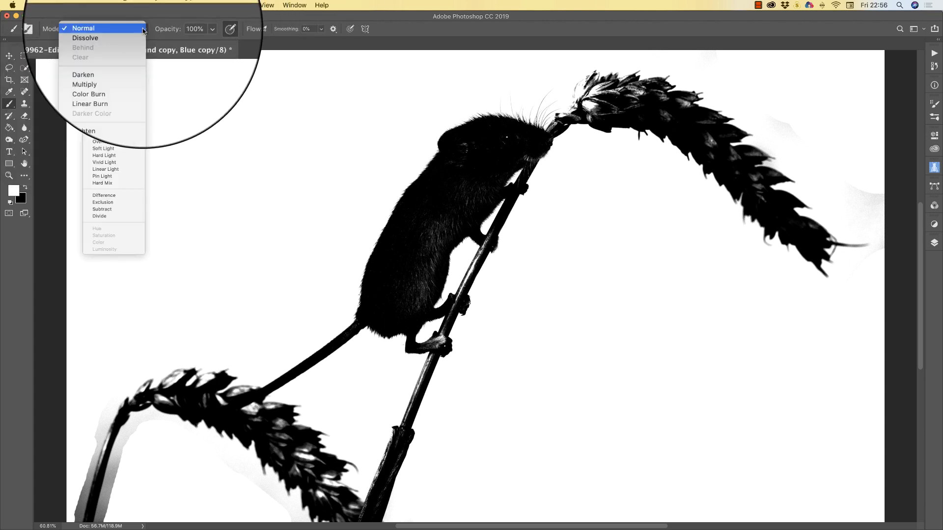
click(97, 144)
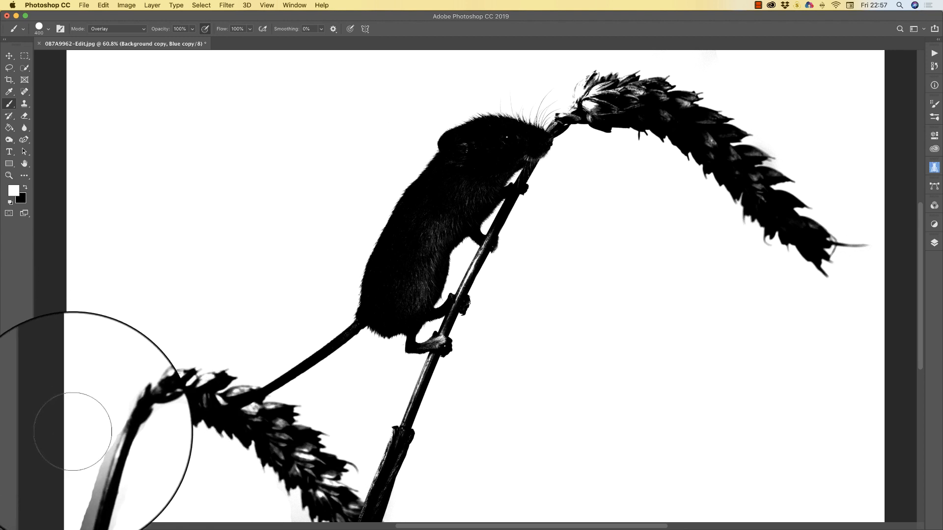
Lower the brush opacity to about 42% and paint white over the grey haze around the mouse
click(192, 28)
drag(191, 39, 167, 42)
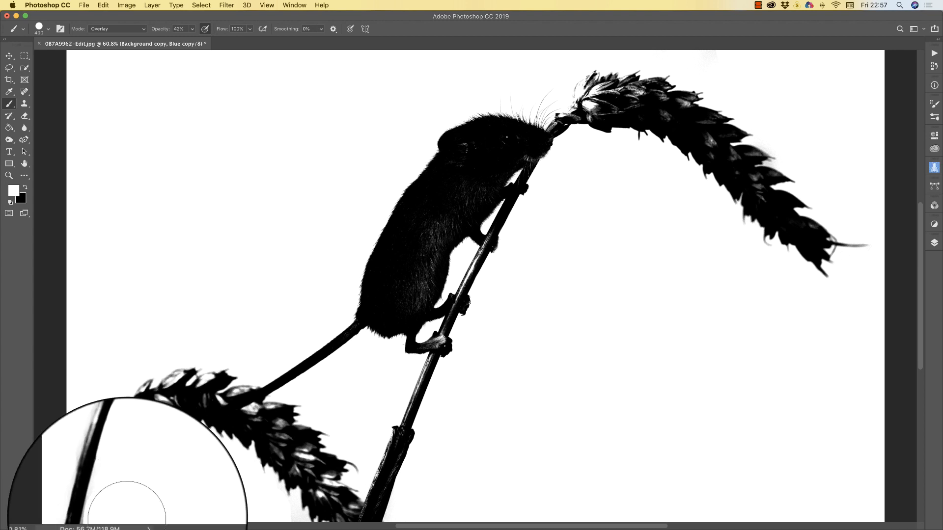
scroll(77, 457, down, 3)
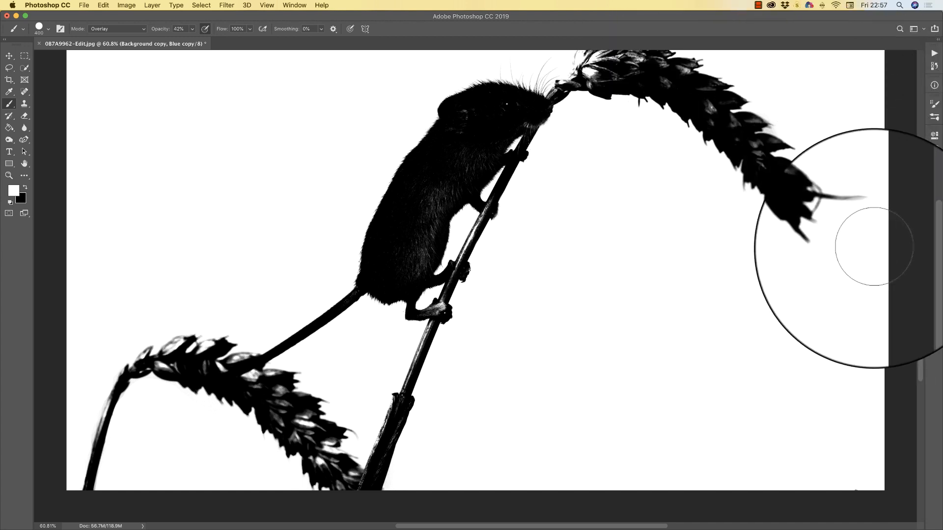
scroll(673, 352, up, 10)
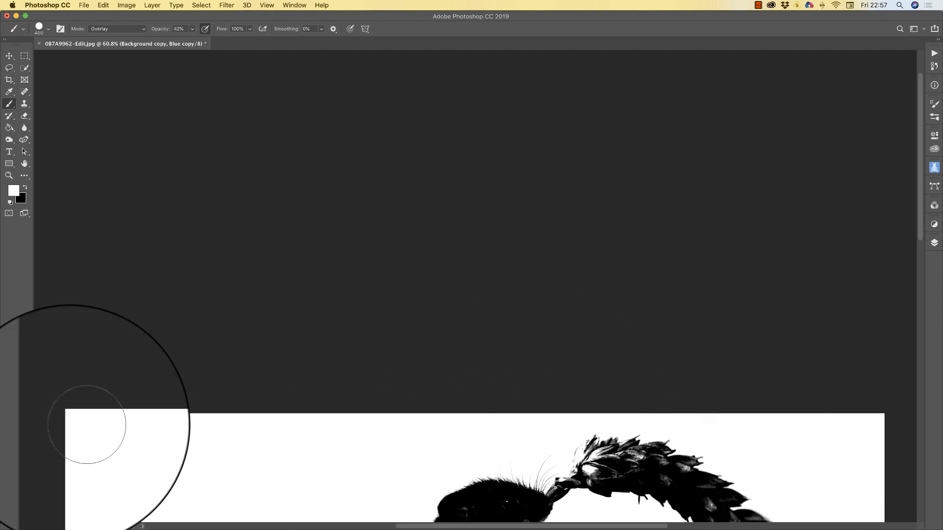
scroll(326, 390, down, 10)
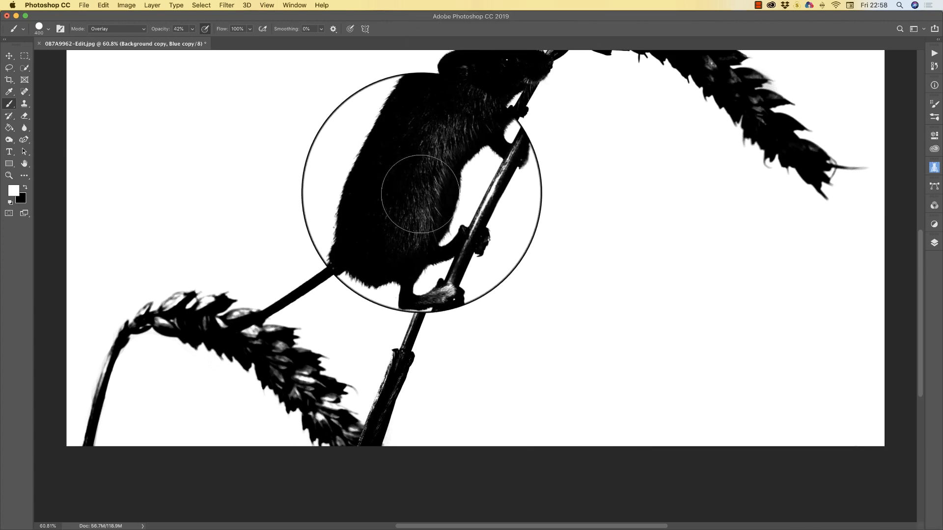
scroll(629, 319, up, 1)
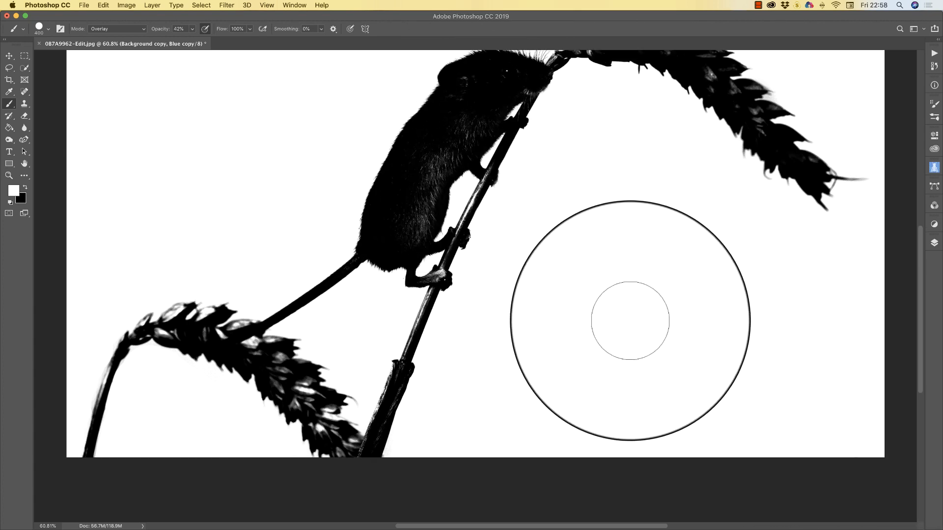
scroll(629, 321, up, 5)
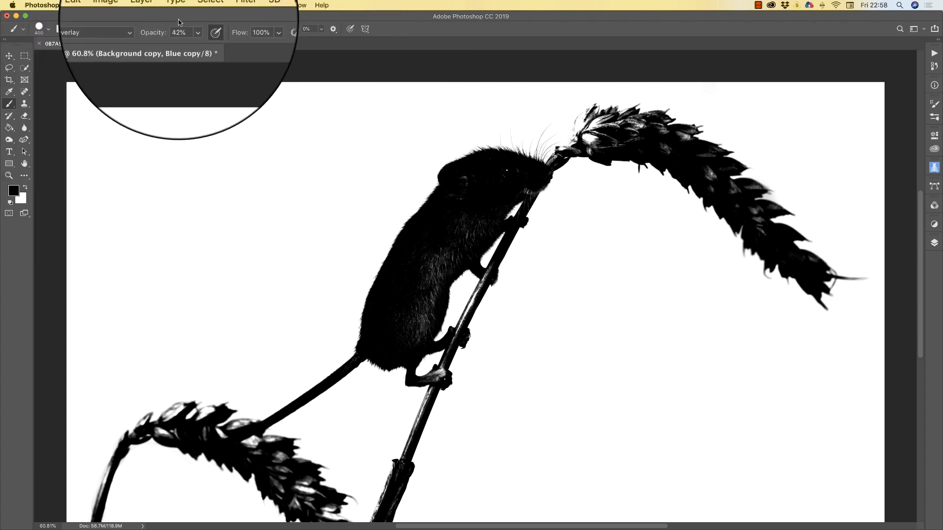
Set the brush to Normal mode at 100% opacity and make it slightly larger
click(142, 31)
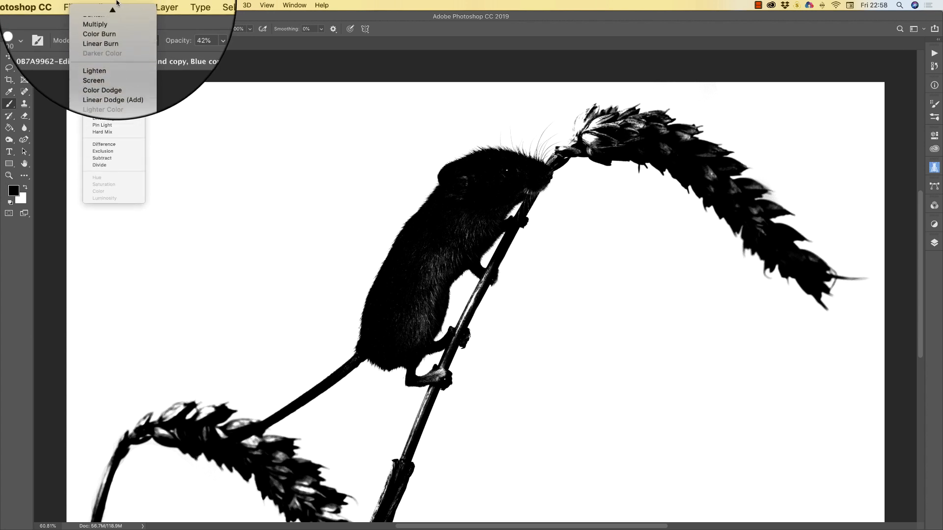
click(117, 4)
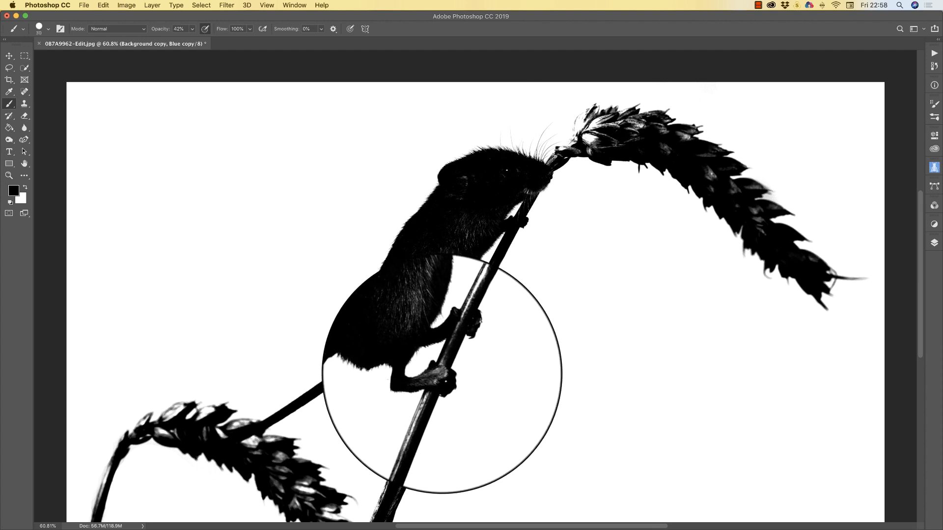
click(192, 29)
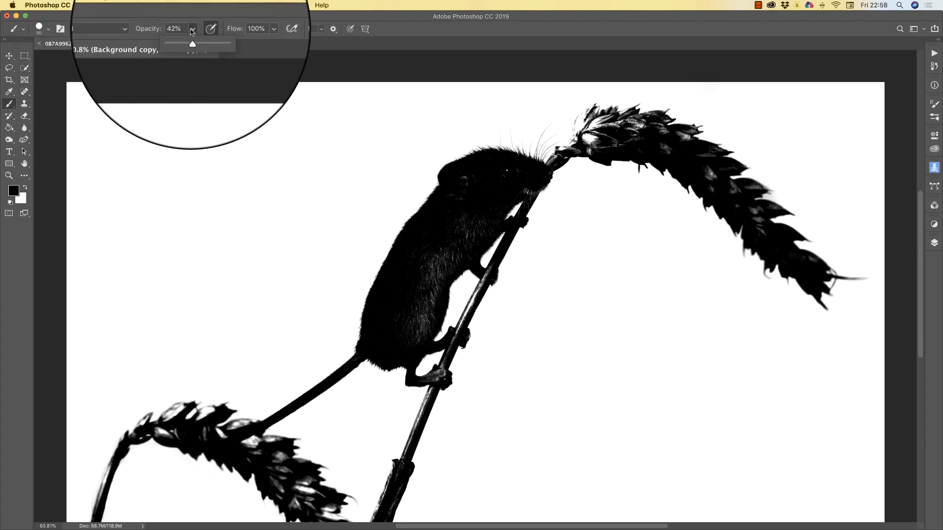
drag(192, 31, 219, 35)
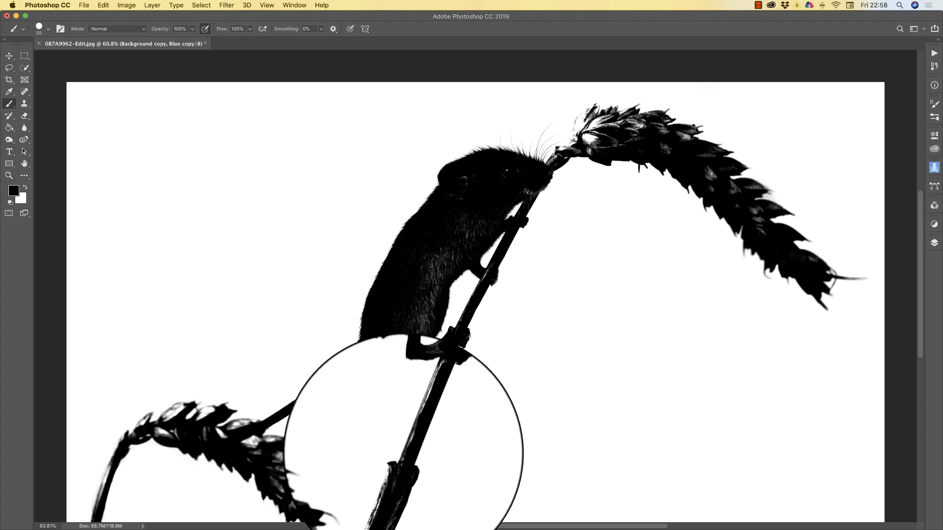
scroll(379, 373, down, 8)
key(bracketright)
key(bracketright)
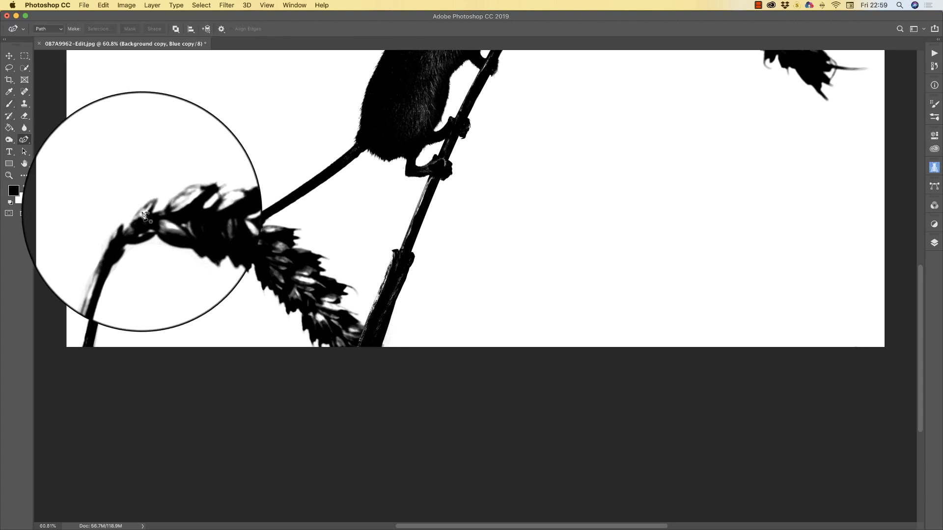
Return to the Brush tool and paint black over the pale grain spots in the wheat ear
key(p)
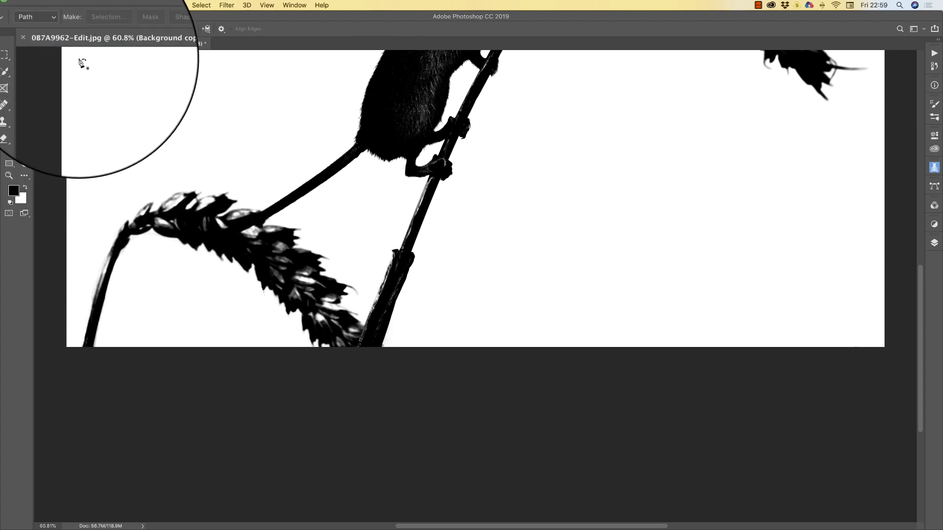
click(9, 103)
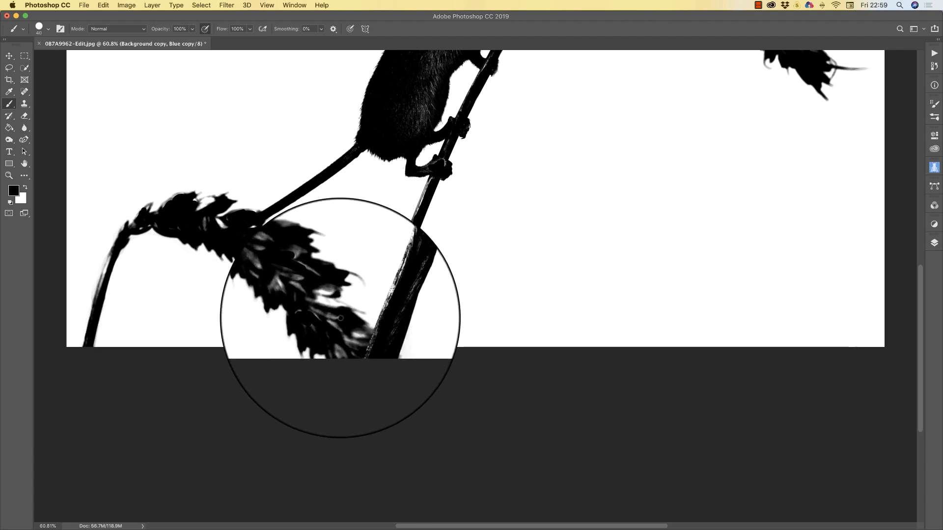
scroll(337, 318, down, 3)
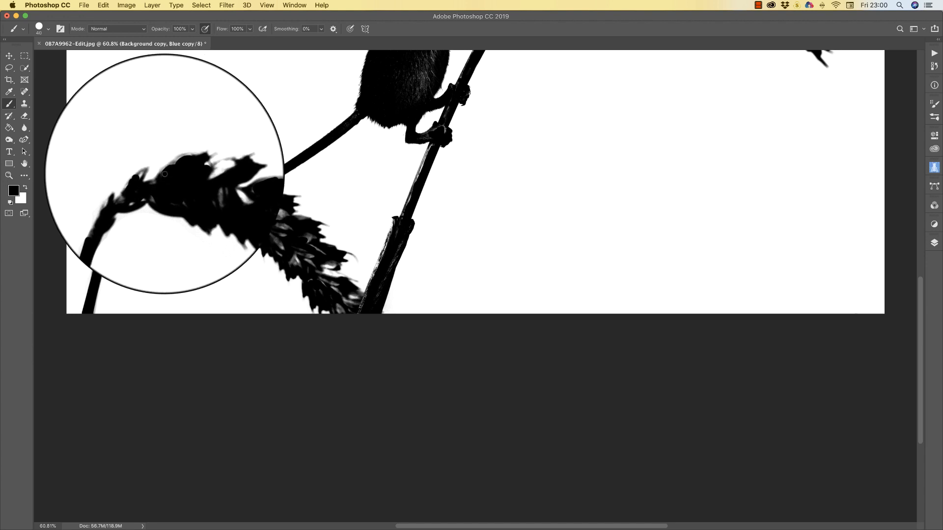
scroll(707, 217, up, 10)
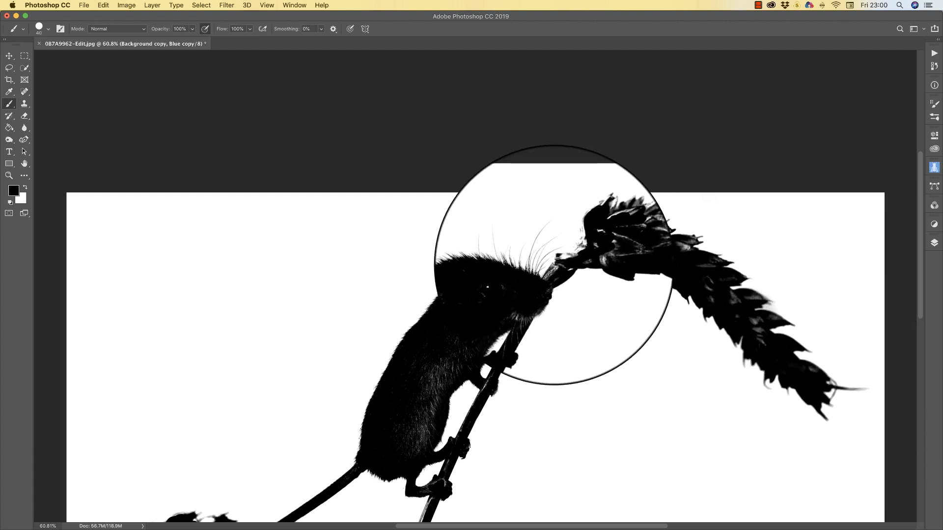
Paint black over the white gap in the lower wheat ear on the Blue copy channel
scroll(432, 309, down, 5)
scroll(403, 312, down, 3)
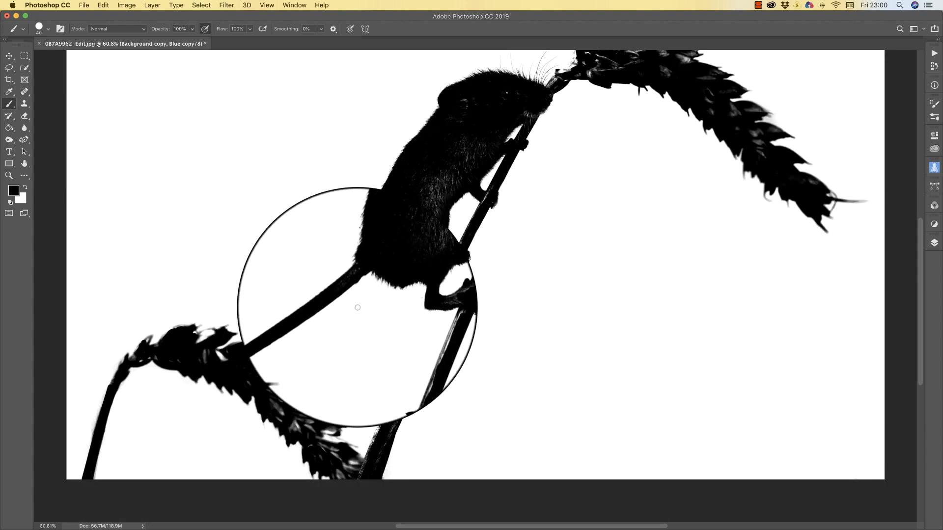
scroll(605, 330, up, 4)
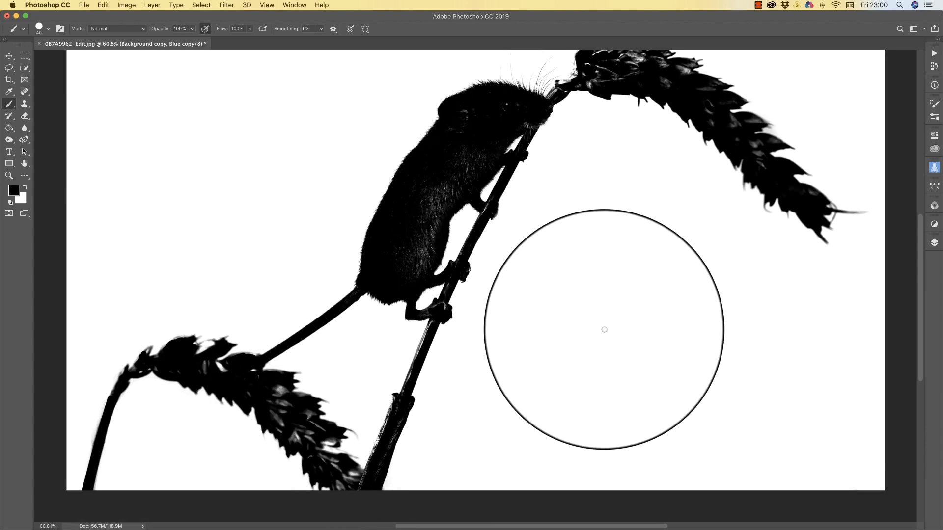
scroll(604, 329, down, 4)
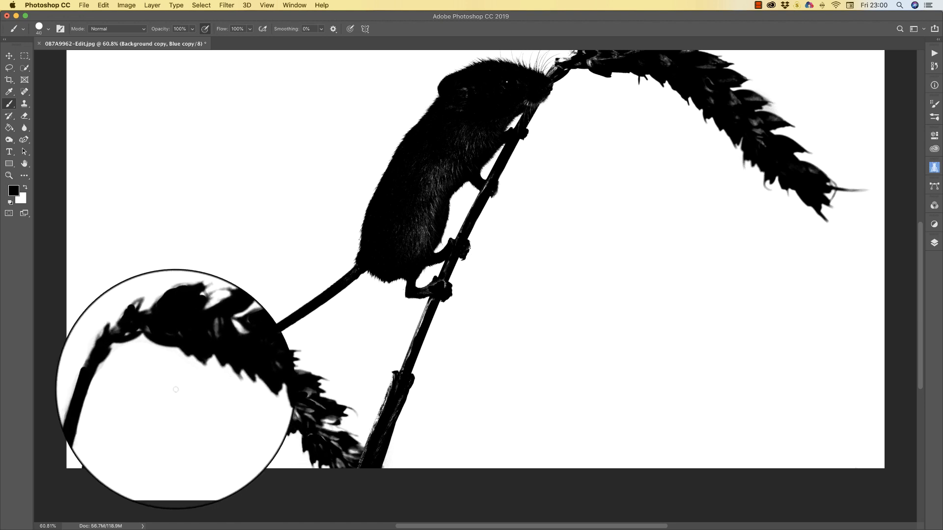
mouse_move(211, 319)
mouse_down()
mouse_move(192, 329)
mouse_move(223, 322)
mouse_move(205, 329)
mouse_move(225, 352)
mouse_move(214, 339)
mouse_move(215, 352)
mouse_move(196, 346)
mouse_up()
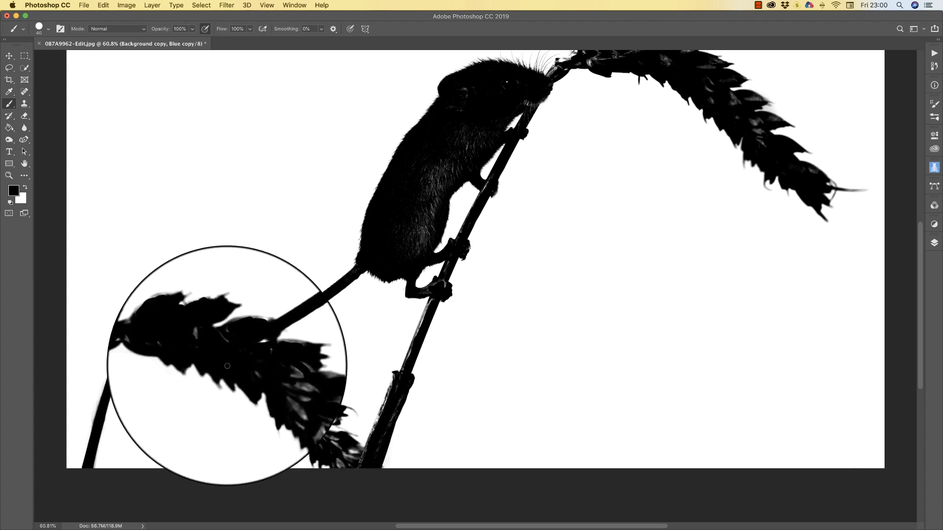
scroll(660, 347, down, 2)
scroll(660, 347, up, 5)
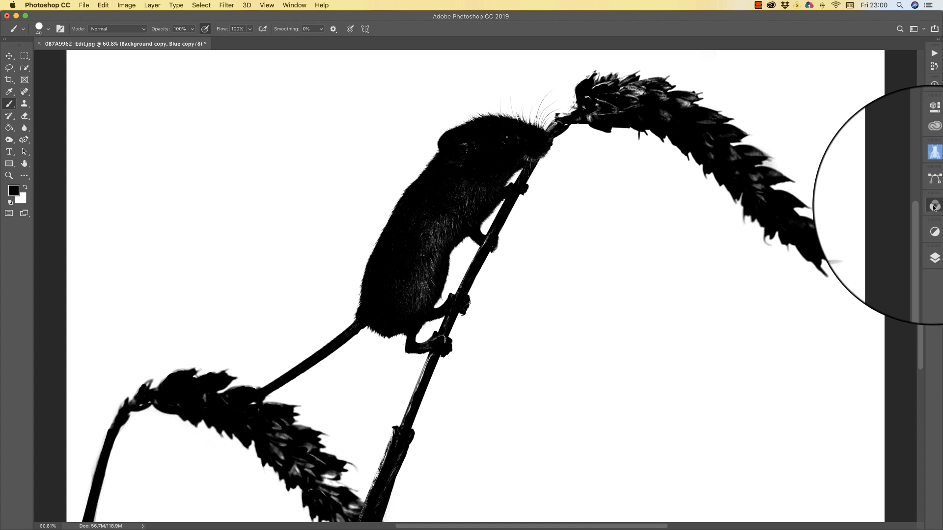
Load the Blue copy channel's silhouette as a selection from the Channels panel
click(934, 206)
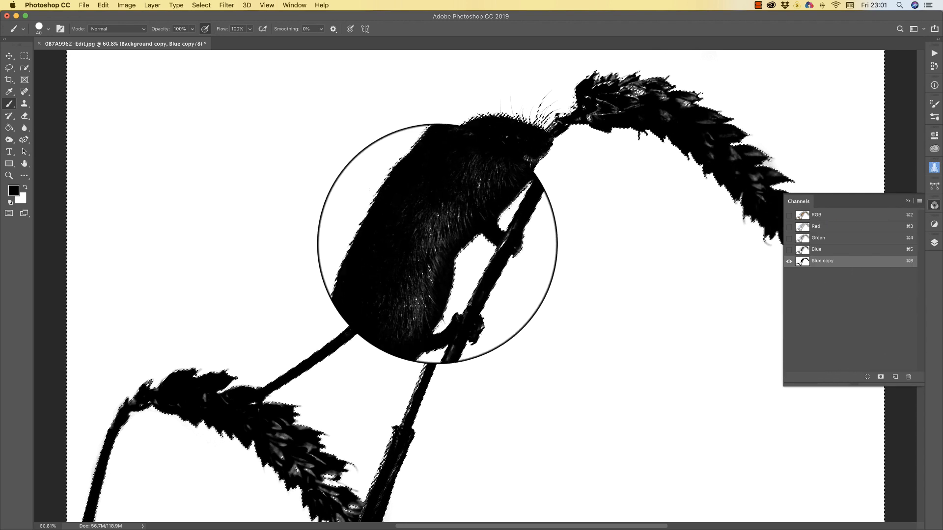
click(908, 202)
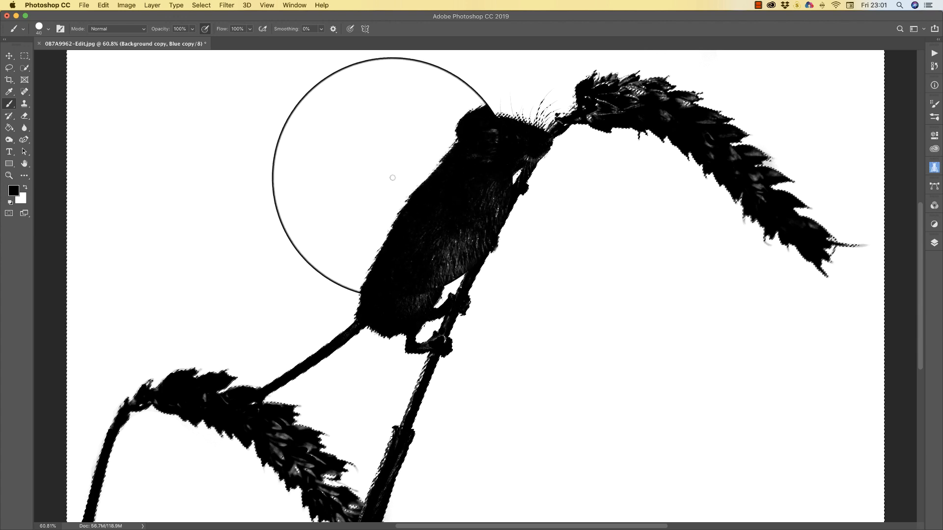
scroll(367, 251, up, 2)
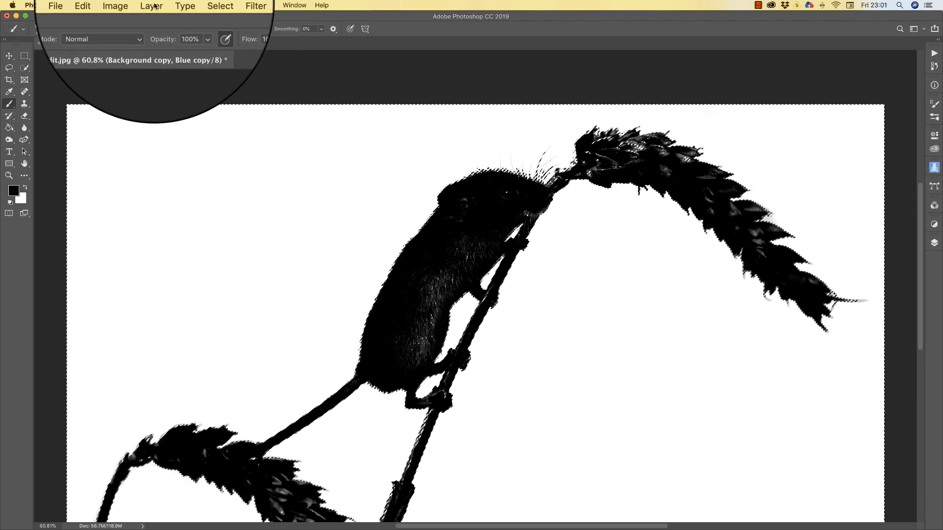
Invert the selection and add it as a layer mask on the colour Background copy layer
click(207, 6)
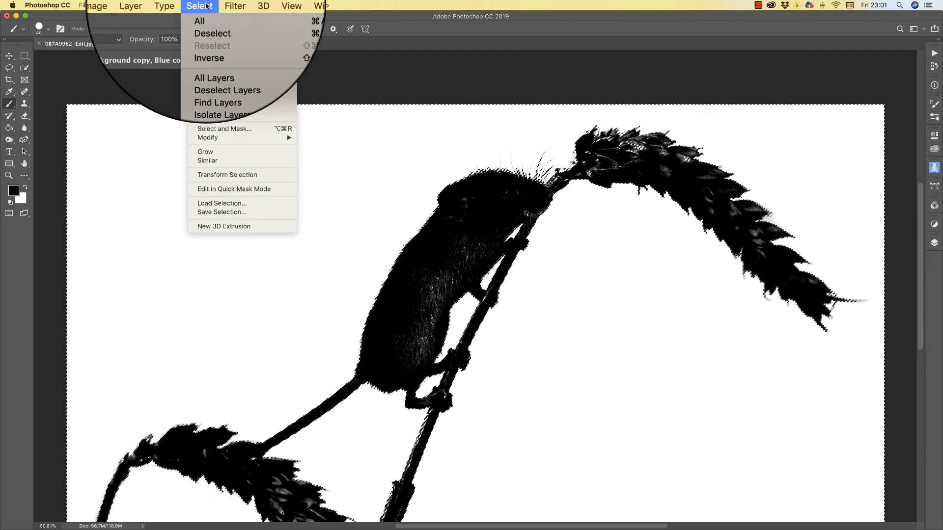
click(215, 44)
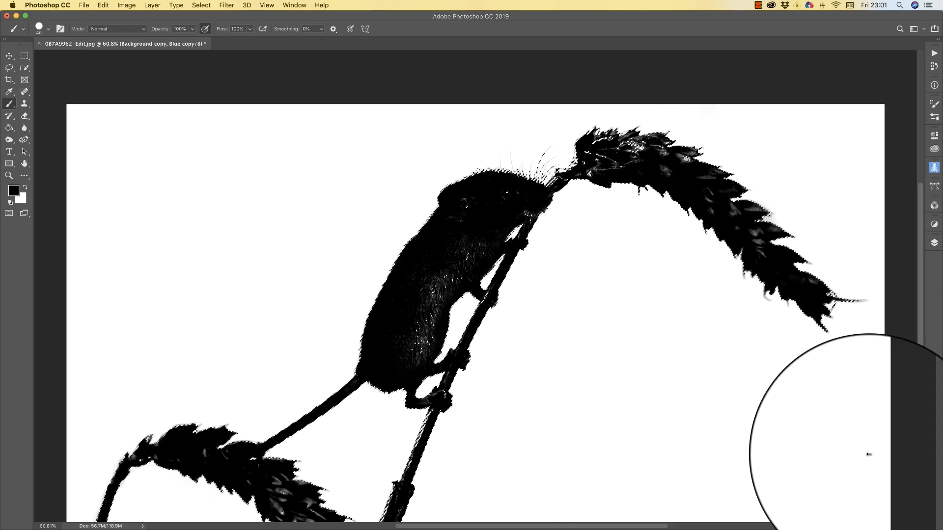
click(934, 242)
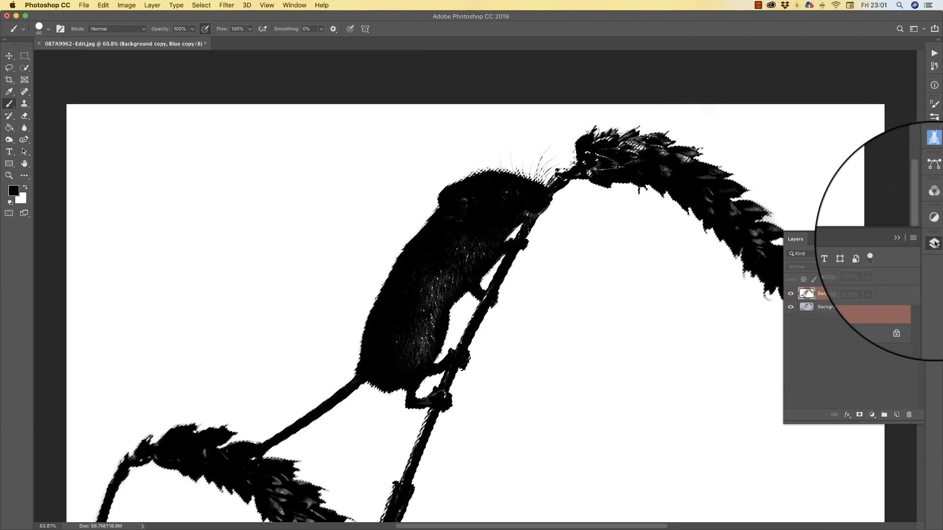
click(807, 294)
key(x)
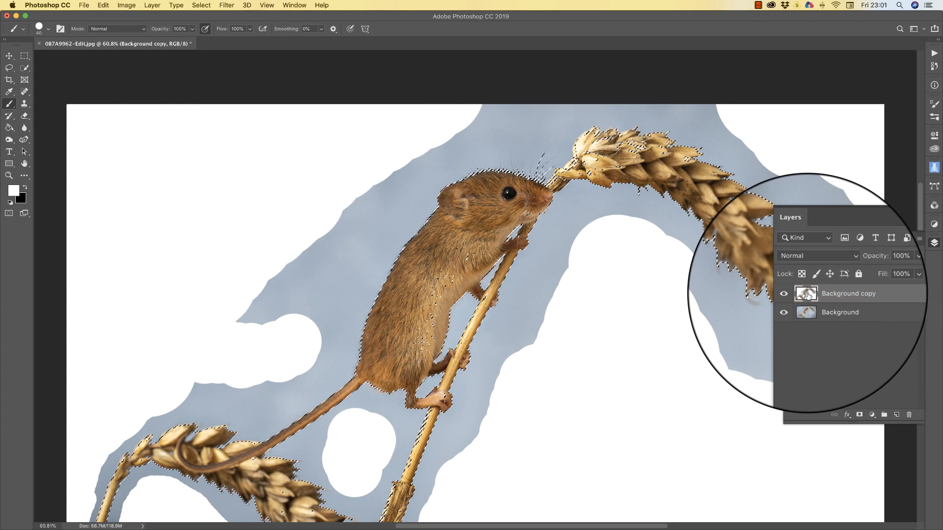
click(859, 415)
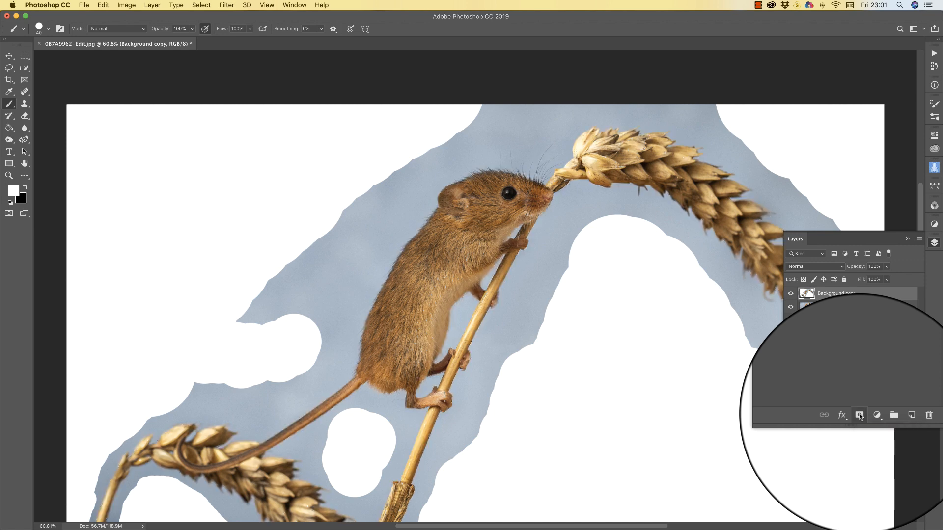
Mask Background copy and hide the Background layer so the mouse and wheat sit on transparency
click(859, 416)
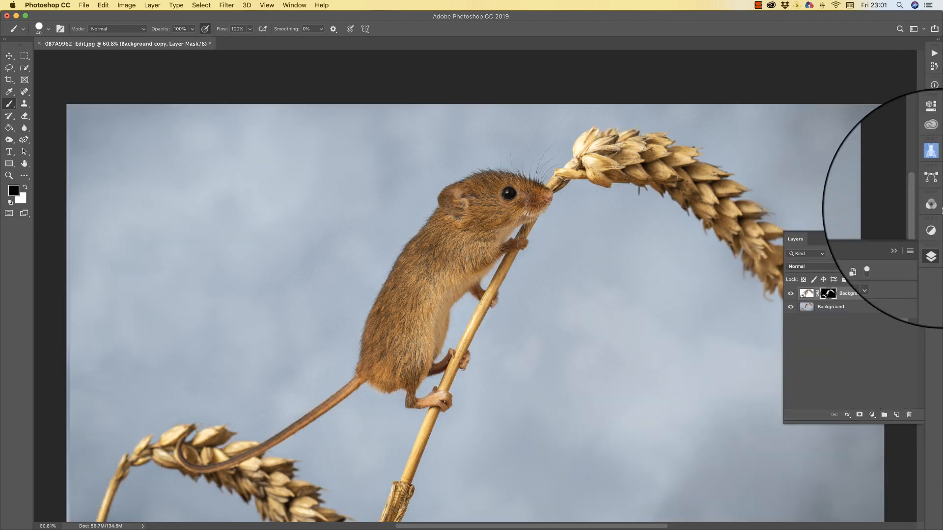
click(791, 308)
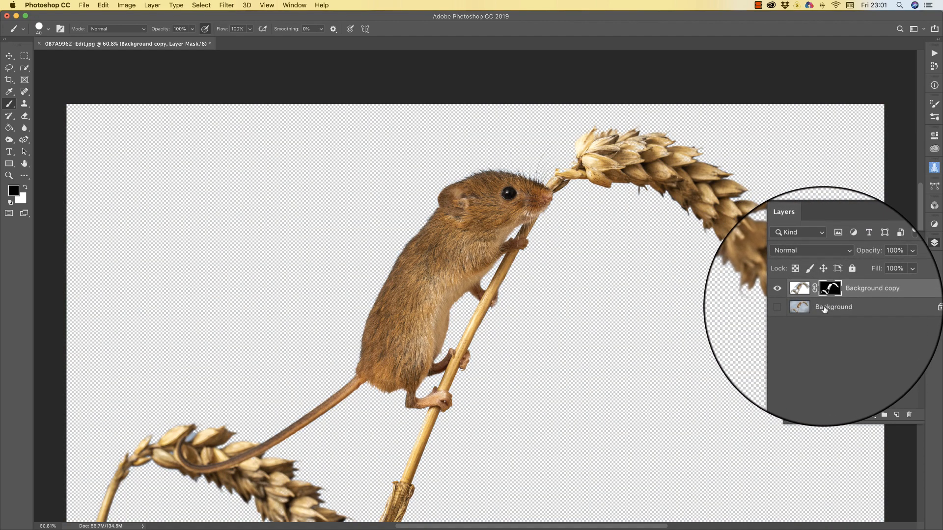
scroll(604, 332, down, 1)
scroll(604, 332, down, 3)
scroll(604, 332, up, 6)
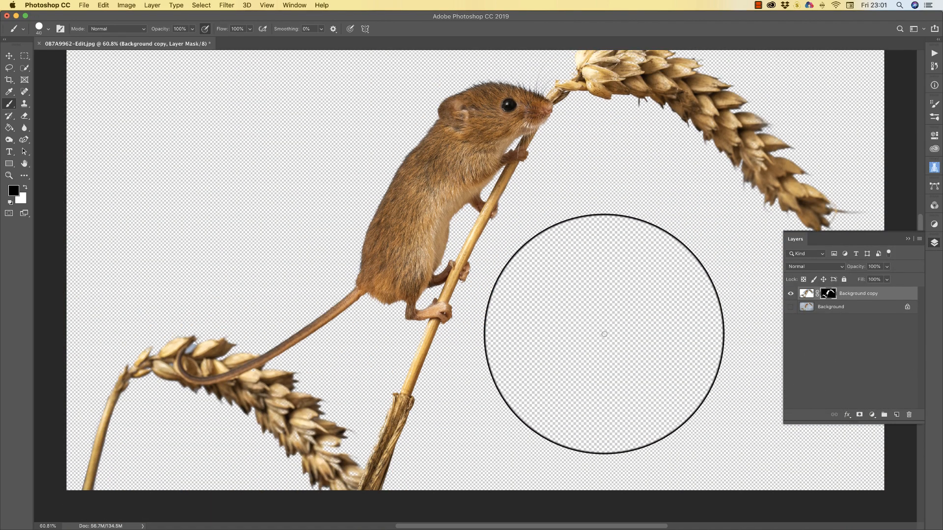
click(909, 237)
scroll(590, 334, down, 1)
scroll(591, 335, down, 1)
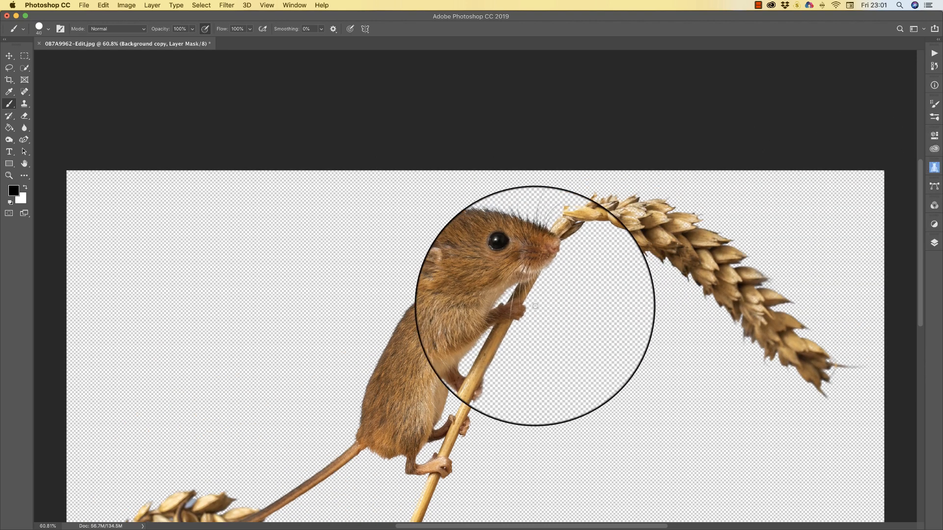
scroll(605, 335, down, 5)
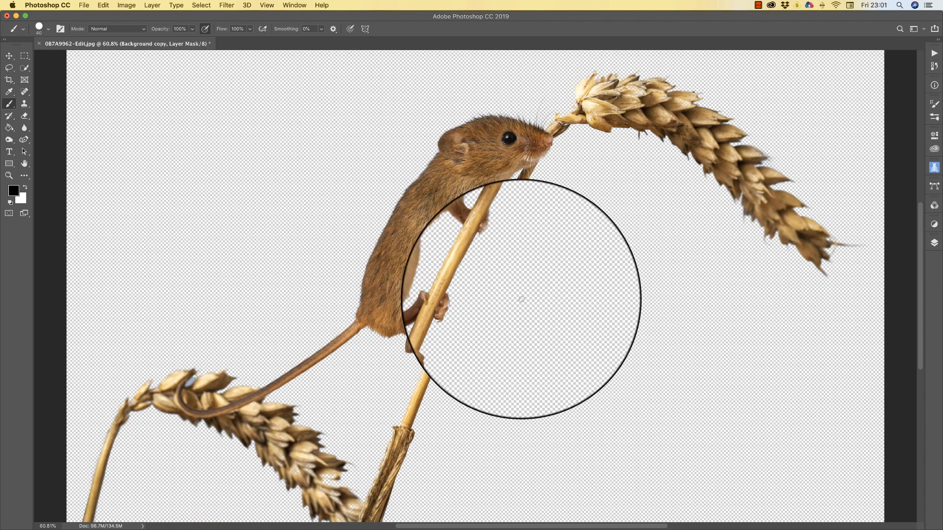
click(9, 175)
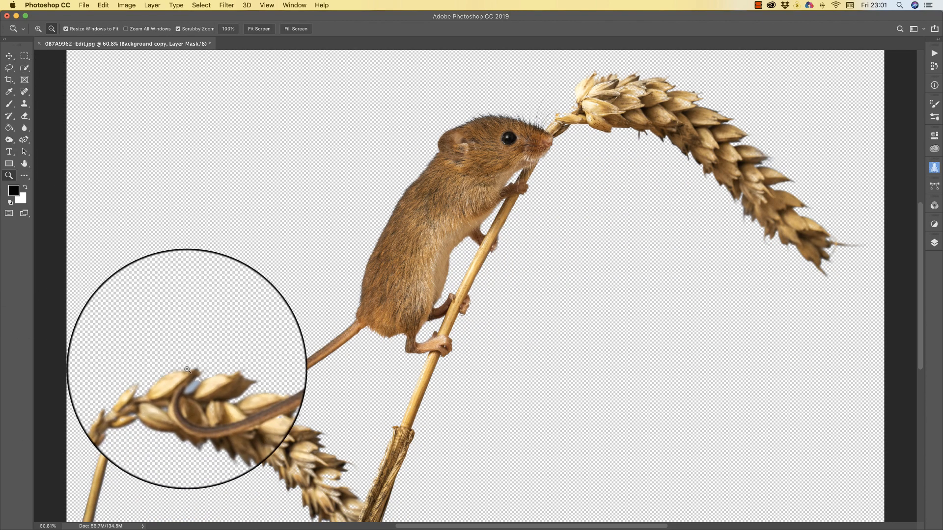
Zoom in on the lower-left wheat ear where the mouse's tail curls over it
drag(191, 379, 257, 371)
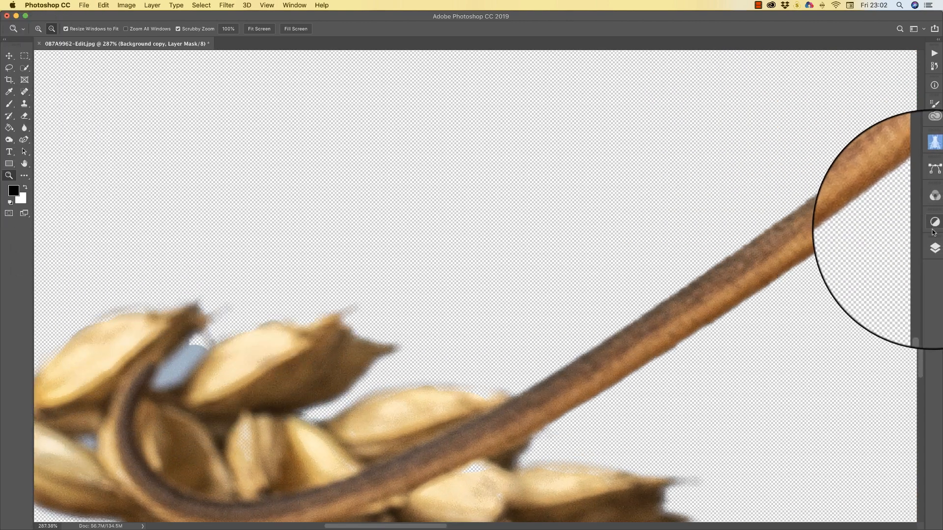
click(934, 168)
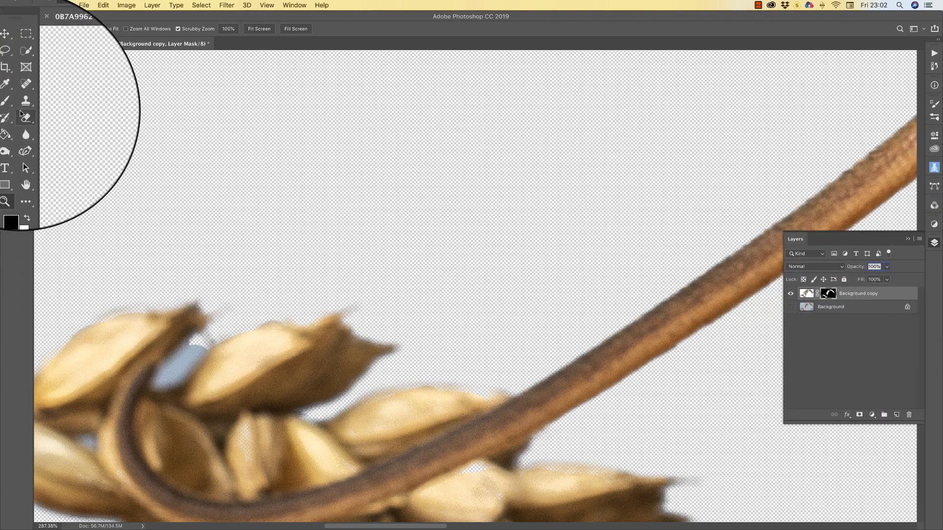
click(9, 104)
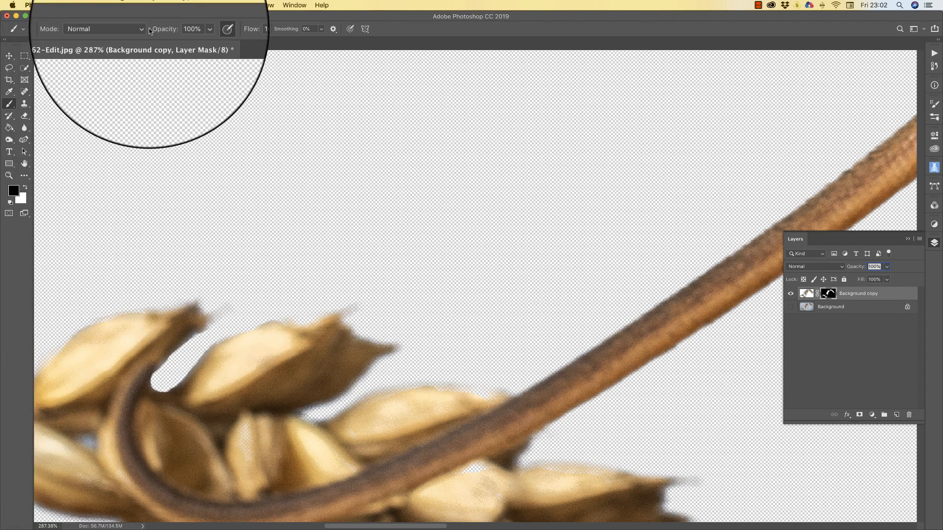
Soften the brush to 4% hardness and shrink it to 15 px
click(19, 29)
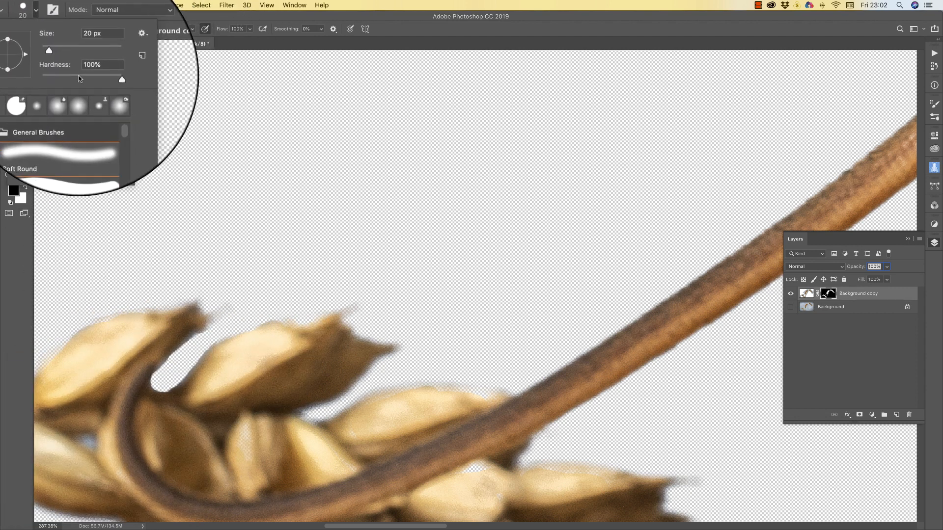
drag(78, 78, 55, 78)
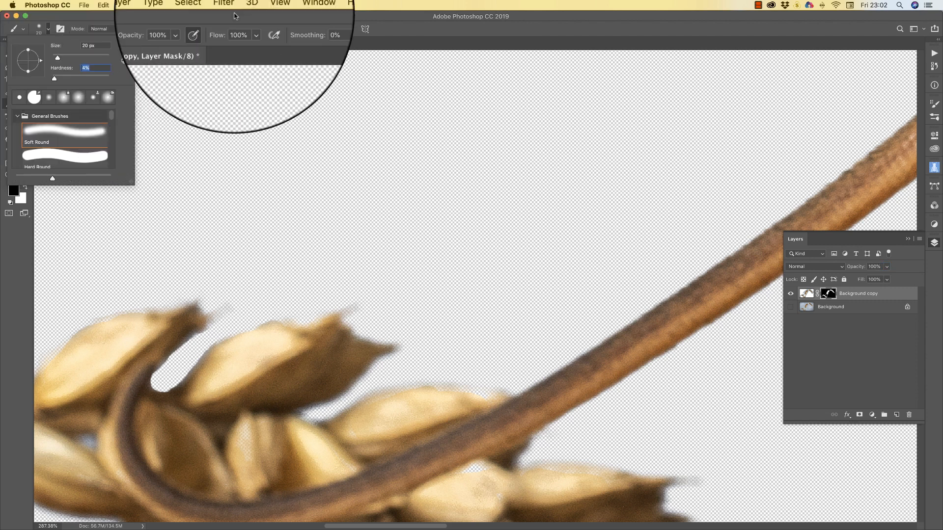
click(594, 15)
key(bracketleft)
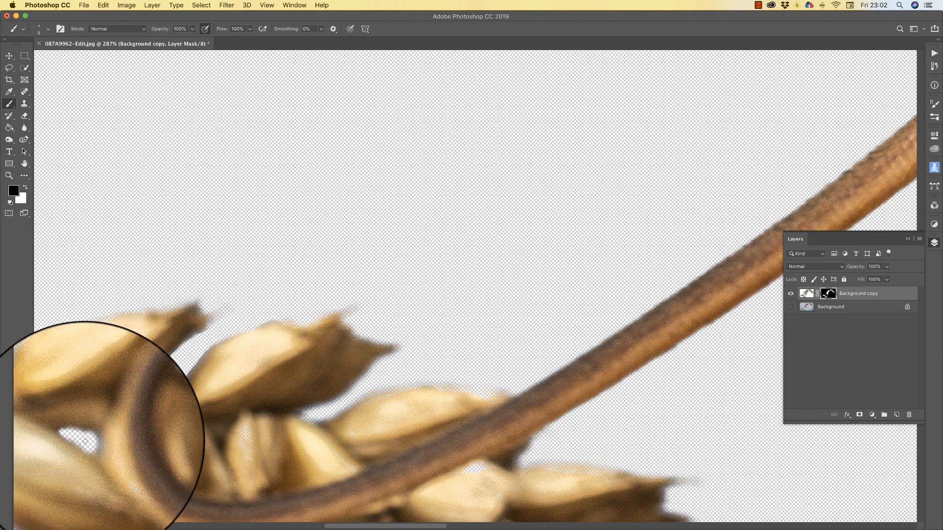
Paint out the sky gap beneath the curled stem and lower wheat grains, then fit the image on screen
scroll(400, 347, down, 4)
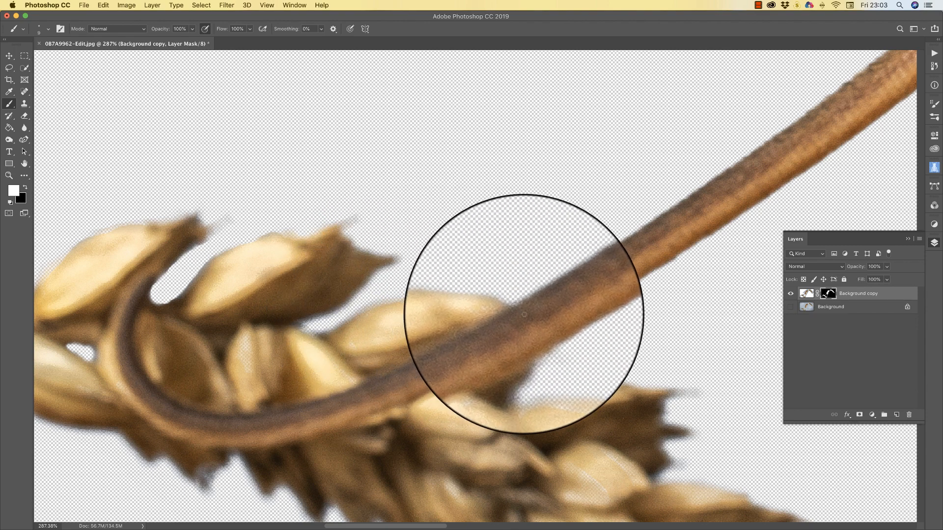
scroll(590, 407, down, 6)
scroll(590, 408, down, 1)
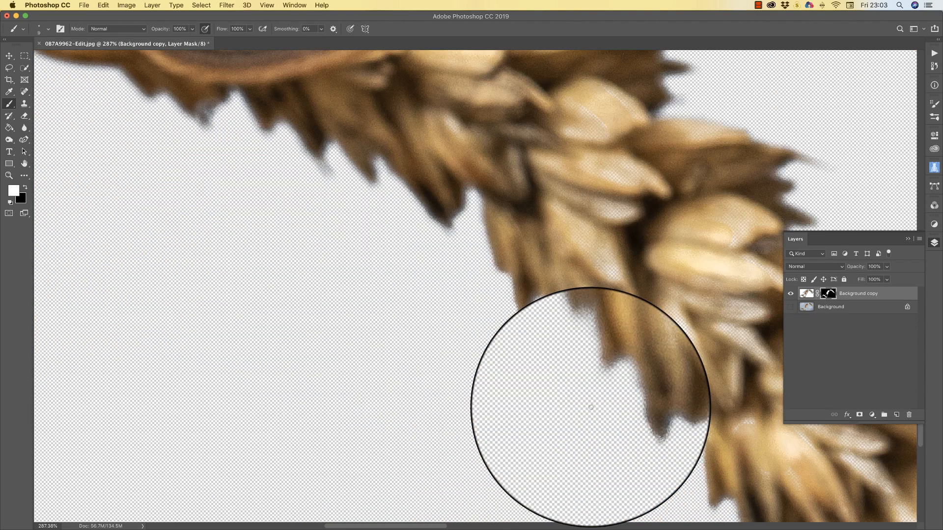
scroll(590, 406, up, 2)
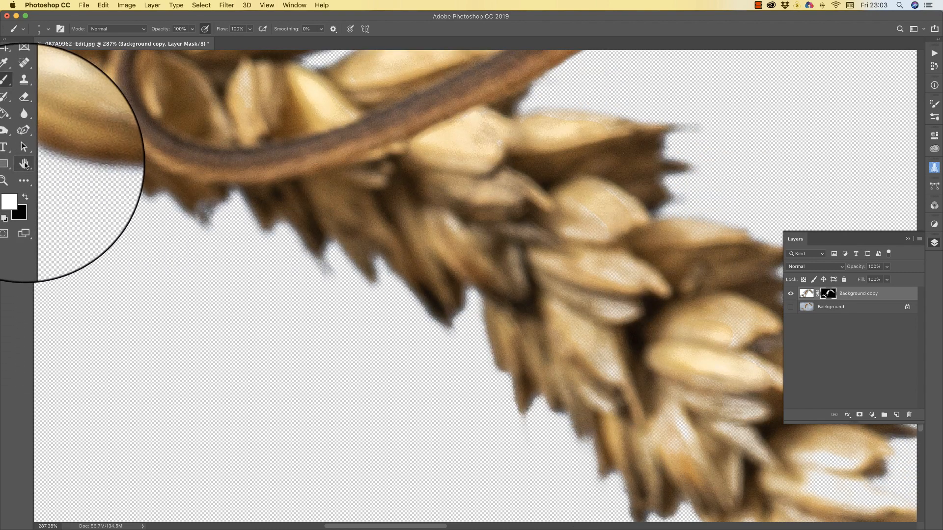
double_click(24, 163)
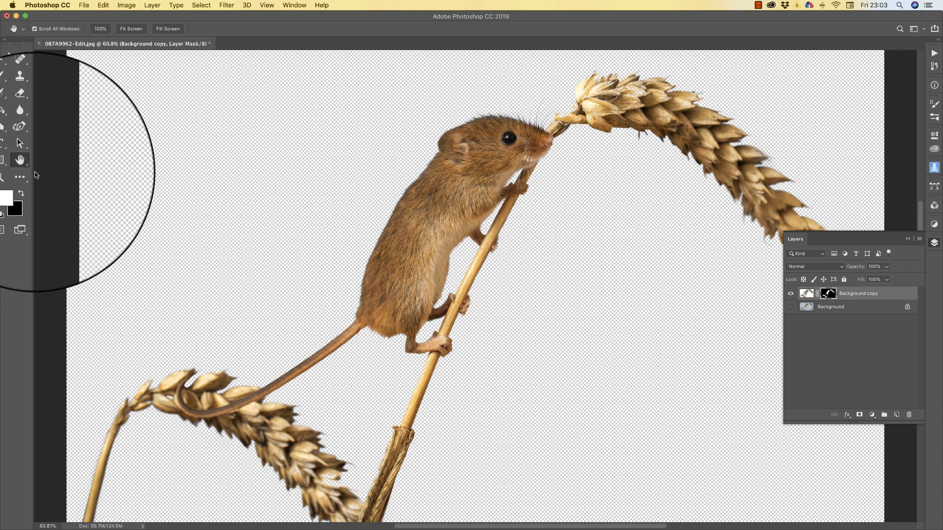
Set the foreground colour to black
click(8, 193)
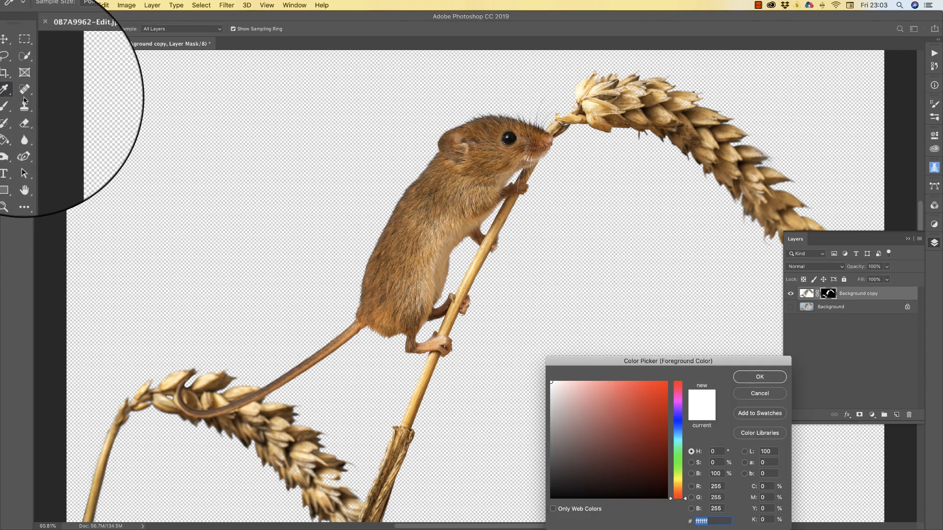
drag(167, 97, 135, 95)
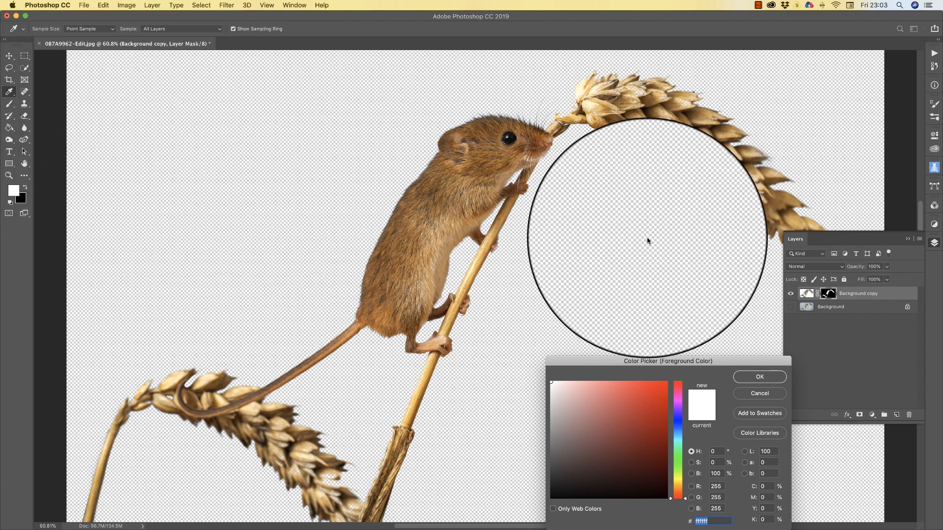
click(759, 377)
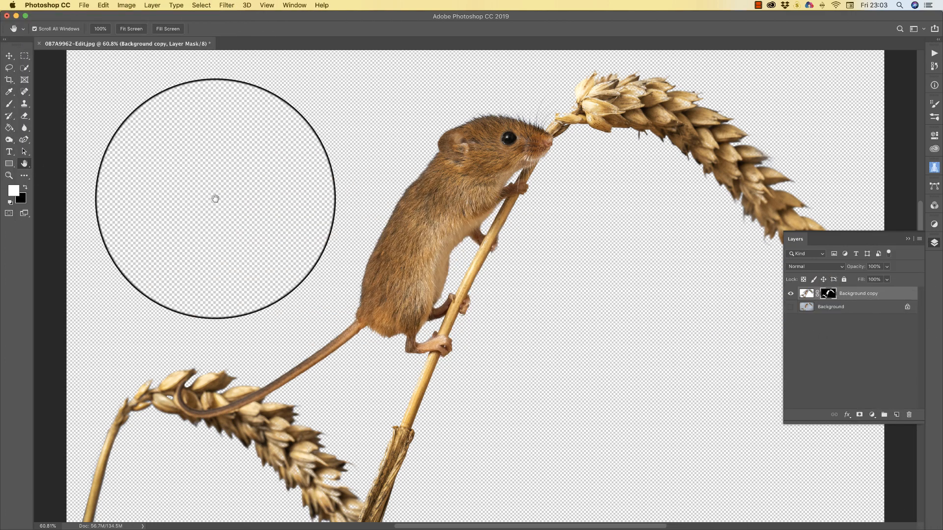
Set the 600 px soft round brush to 4% hardness
click(10, 105)
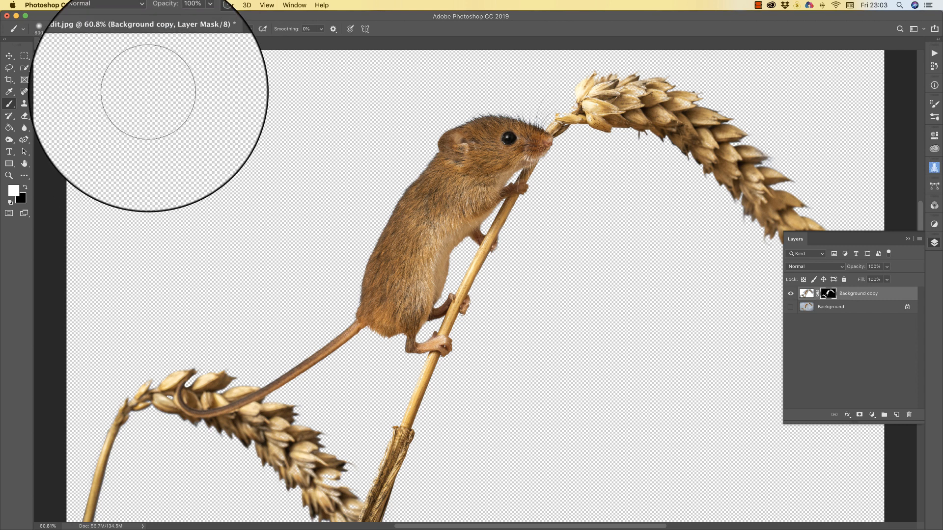
click(50, 30)
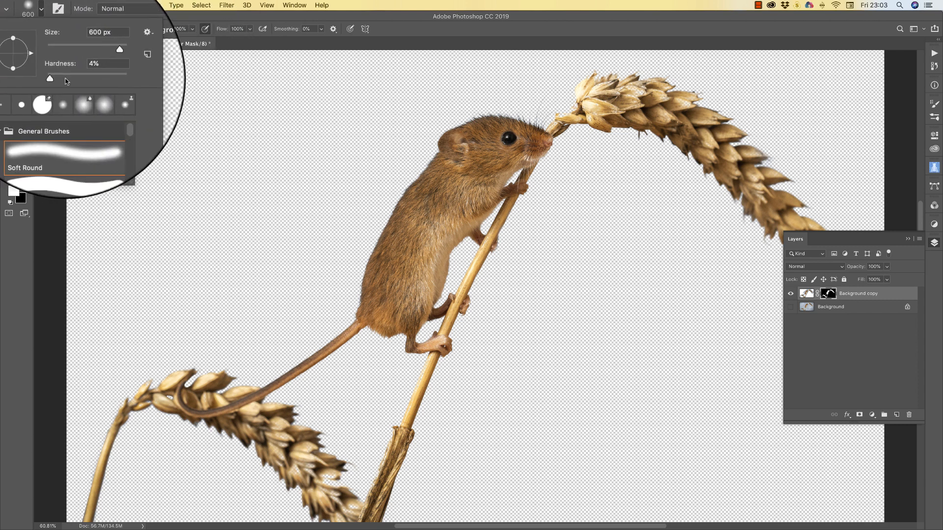
drag(53, 79, 112, 79)
key(Return)
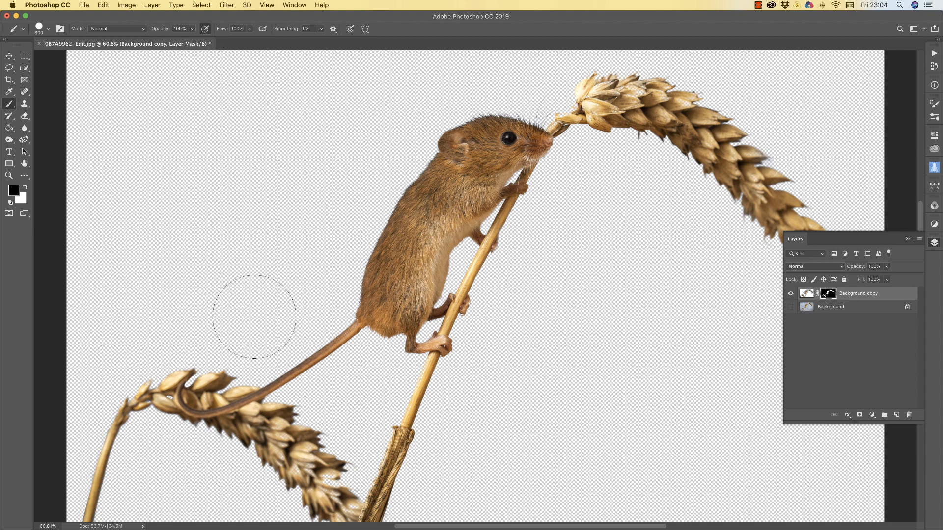
scroll(148, 300, down, 3)
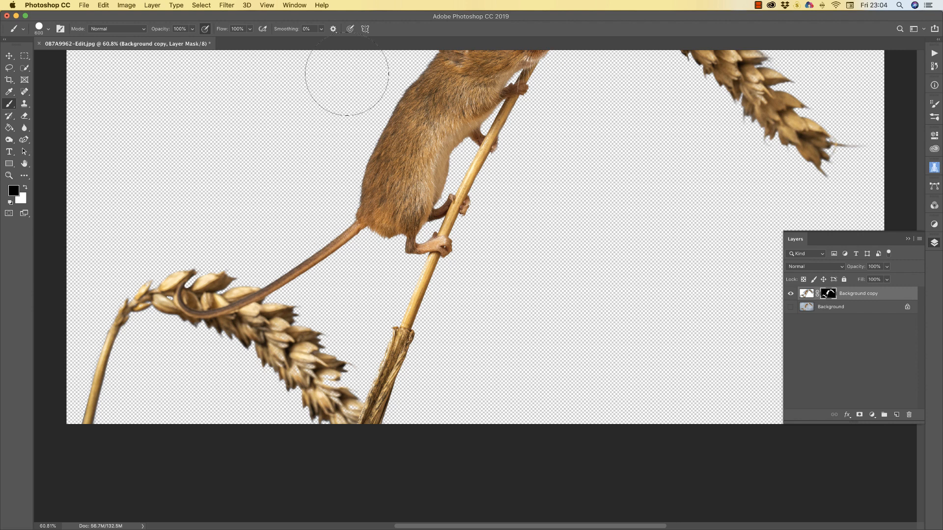
drag(333, 78, 211, 250)
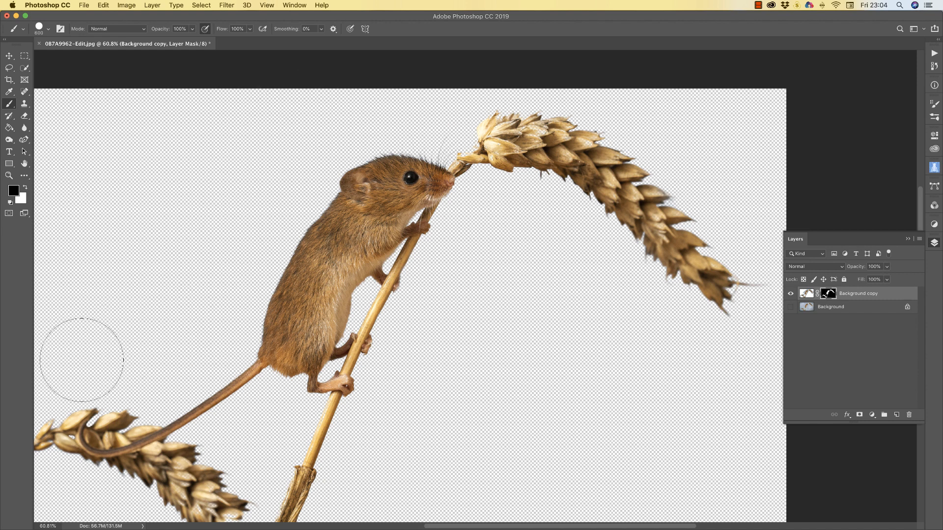
scroll(564, 376, down, 5)
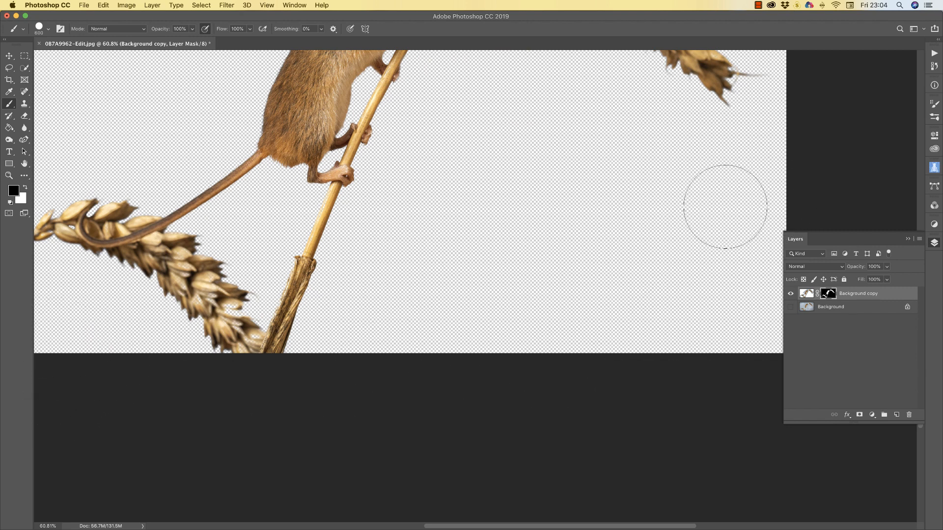
scroll(702, 191, up, 5)
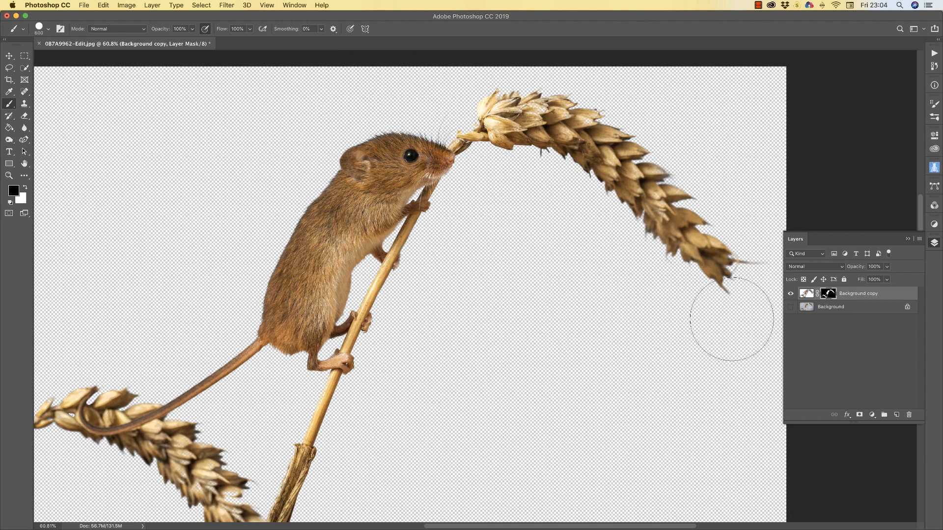
scroll(604, 299, up, 3)
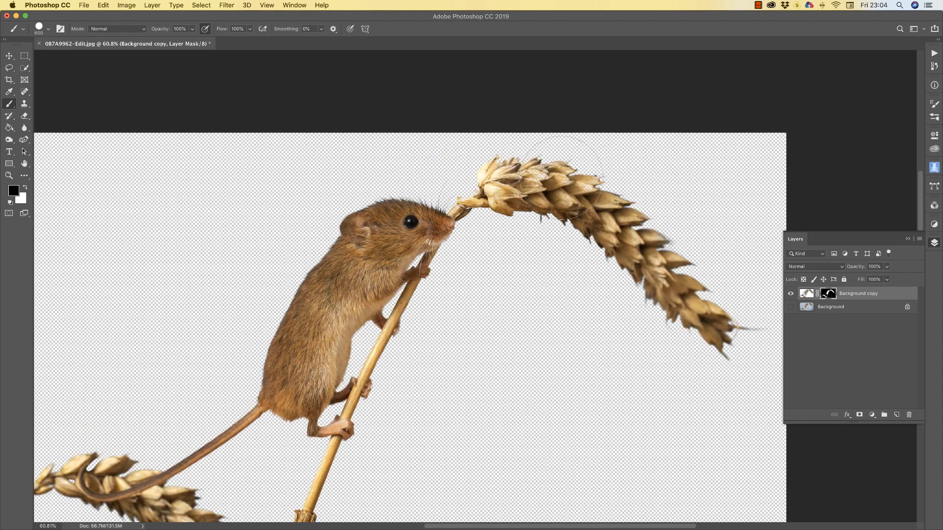
Set the brush to Overlay mode at 21% opacity
click(138, 31)
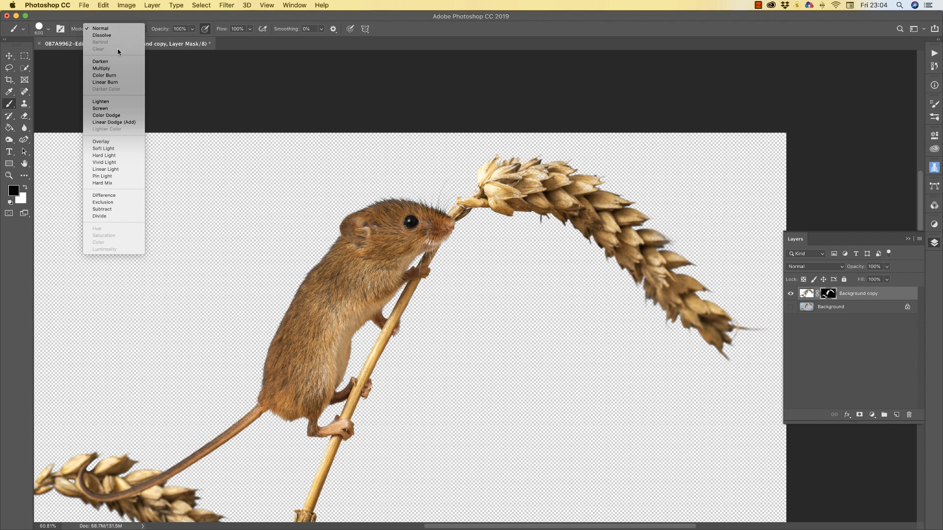
click(113, 142)
click(192, 30)
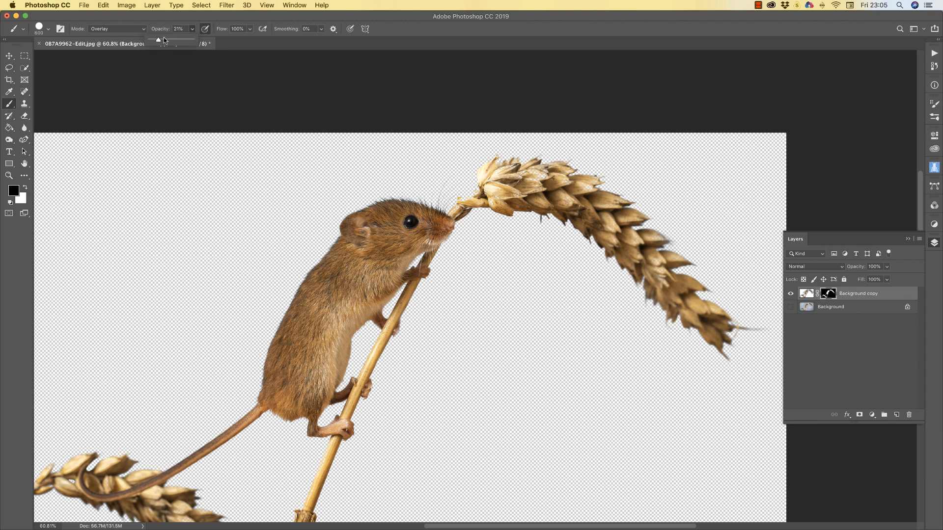
click(669, 191)
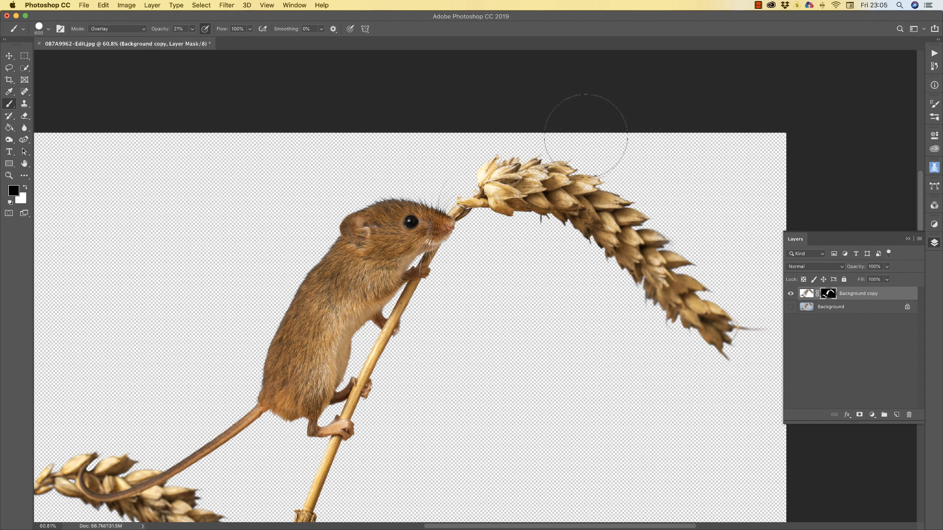
Paint along the upper wheat ear's right edge to fade the fringe, then fit the image in view
mouse_move(586, 136)
mouse_down()
mouse_move(705, 218)
mouse_move(697, 239)
mouse_move(726, 257)
mouse_move(767, 325)
mouse_up()
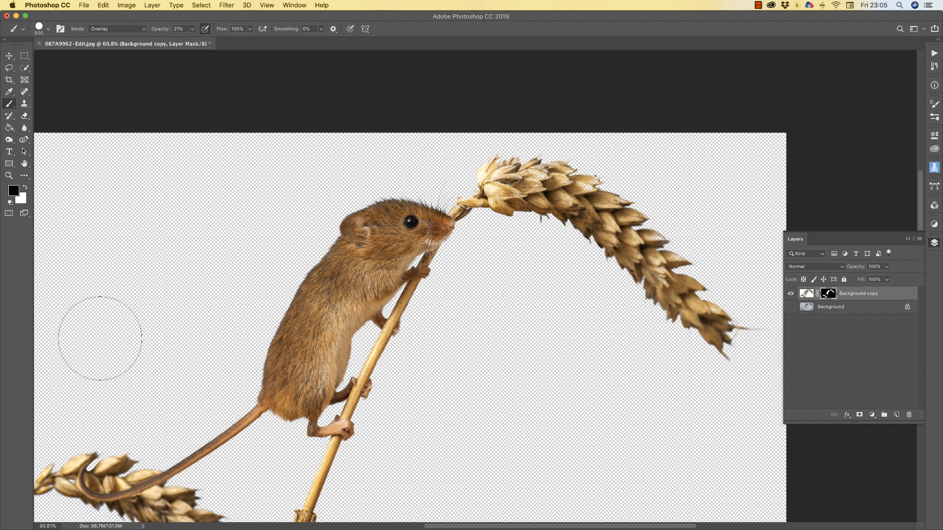
scroll(186, 362, down, 10)
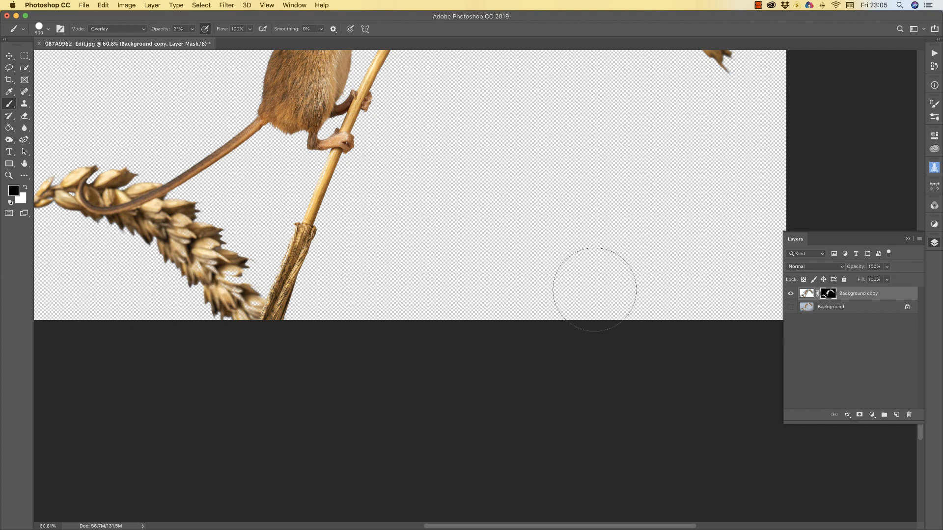
double_click(24, 164)
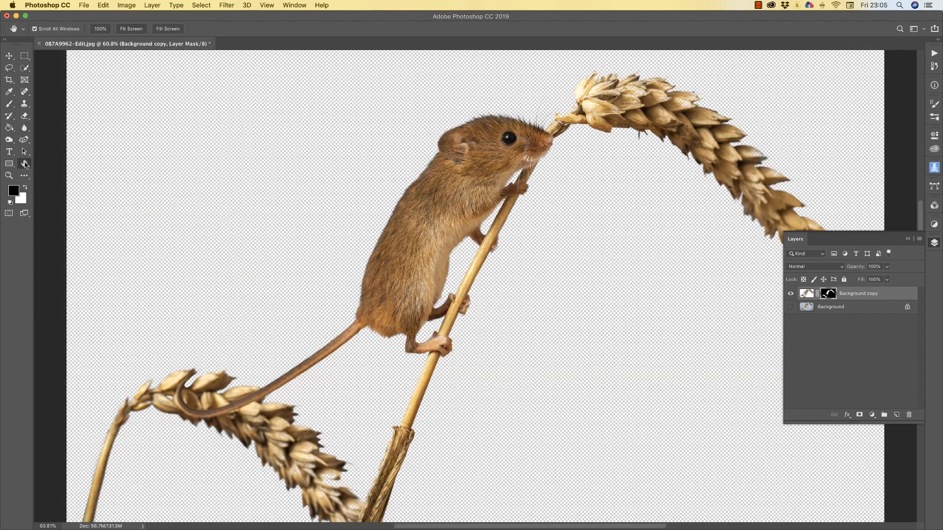
Add a new Layer 1 above Background copy and give it a copy of the mouse-and-wheat mask
click(859, 296)
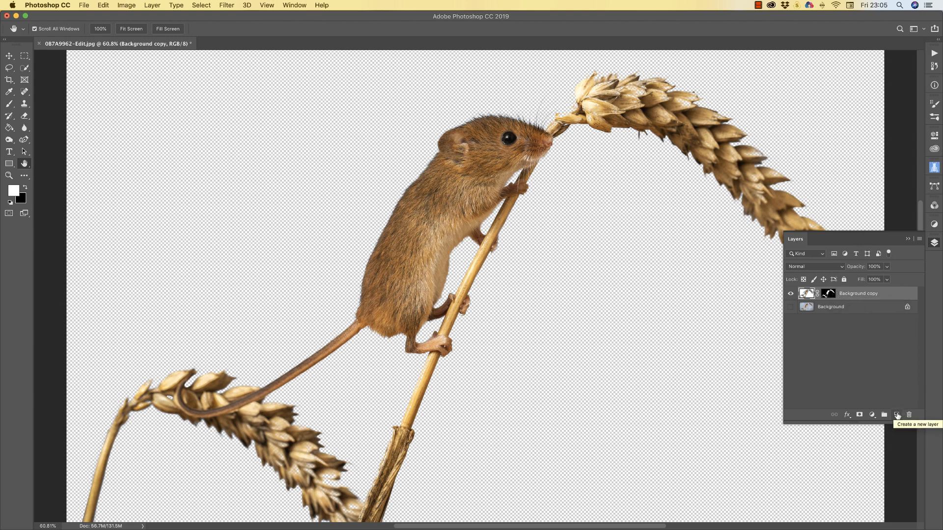
click(900, 414)
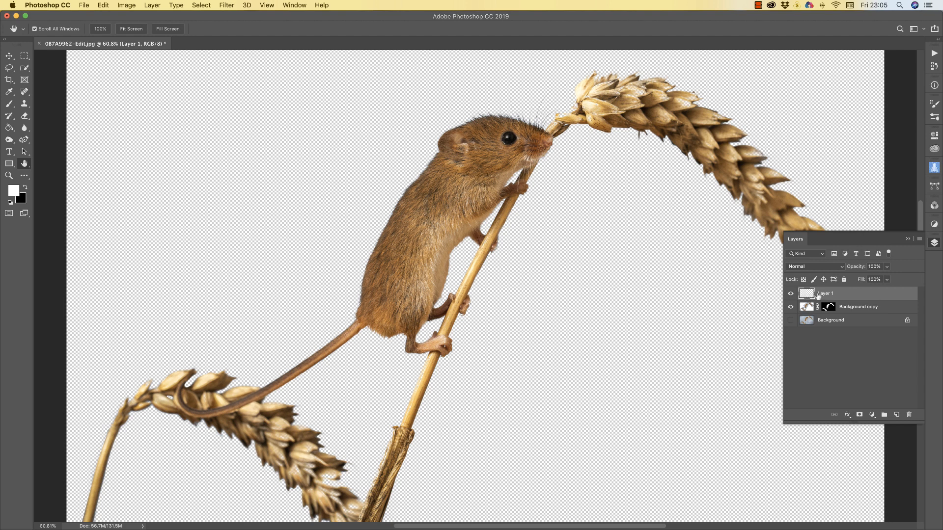
click(829, 307)
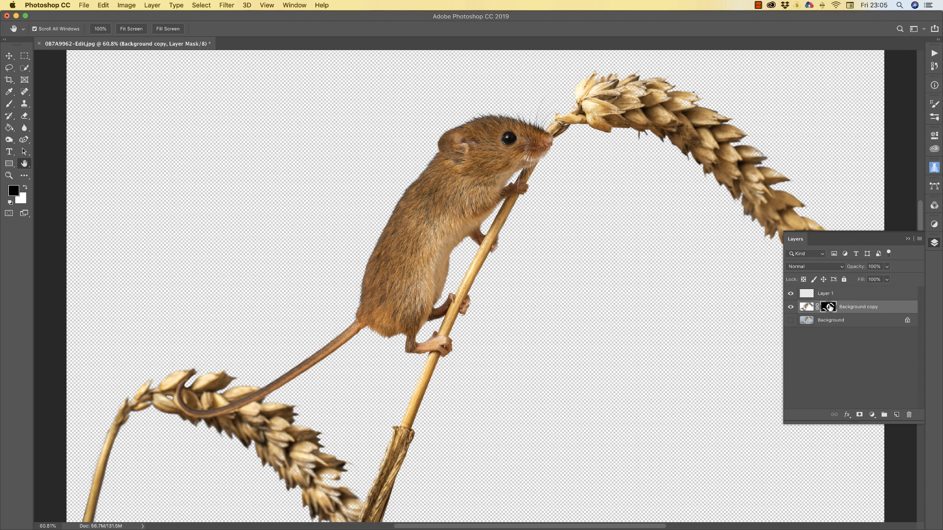
drag(830, 307, 829, 296)
key(x)
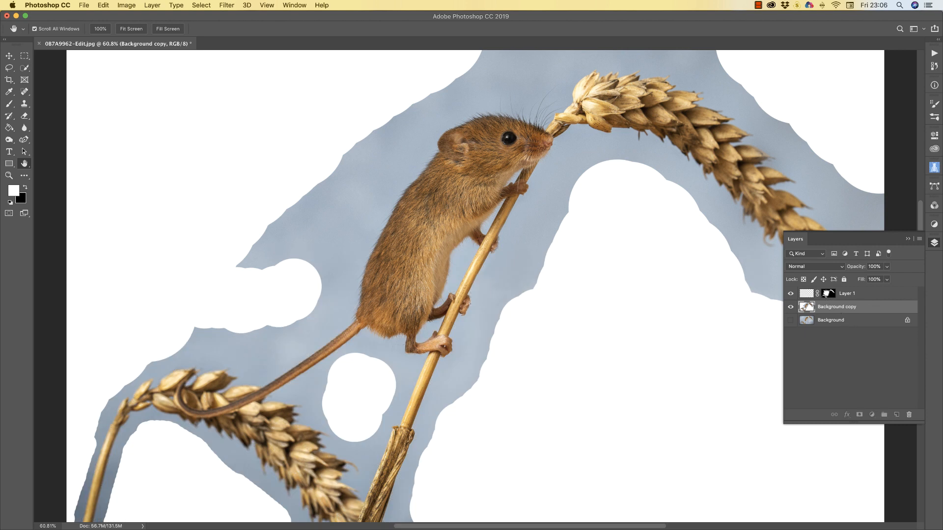
drag(826, 293, 830, 312)
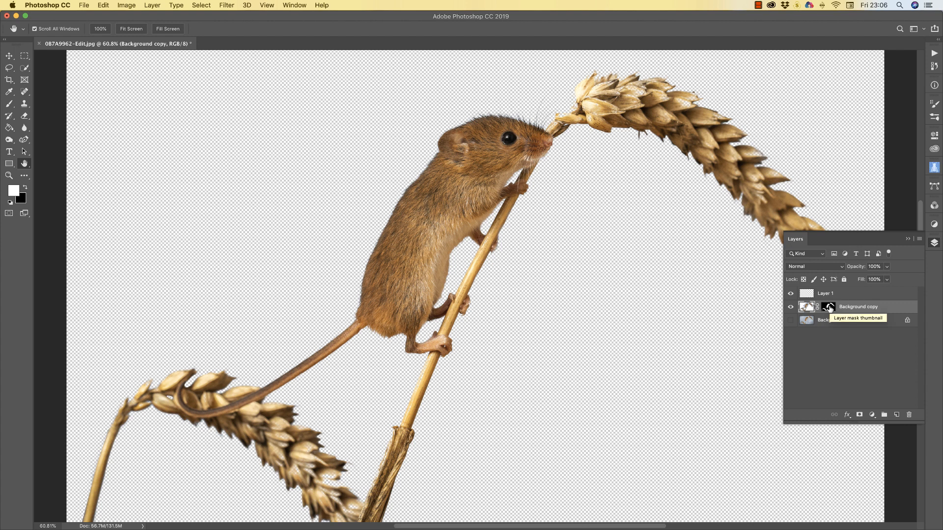
drag(830, 308, 829, 295)
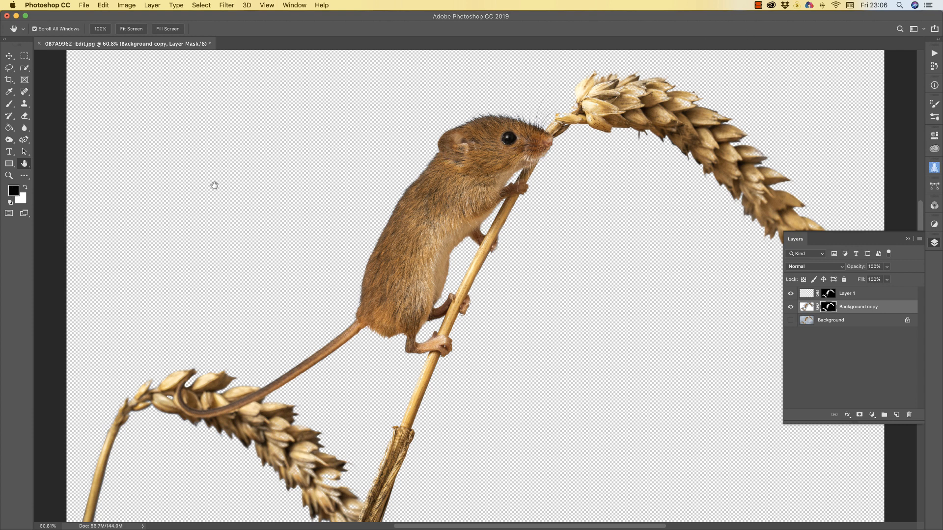
Choose a bright golden yellow as the foreground colour
click(13, 190)
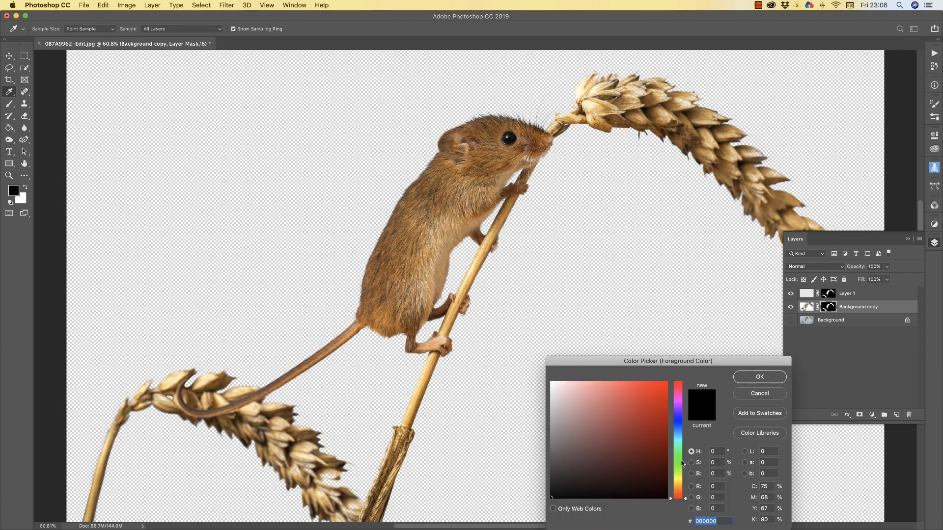
click(680, 481)
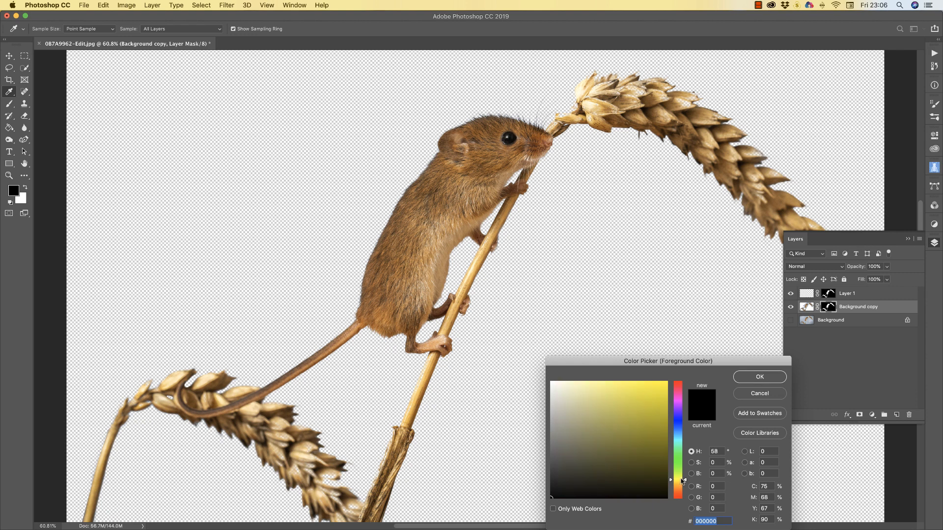
drag(683, 481, 681, 487)
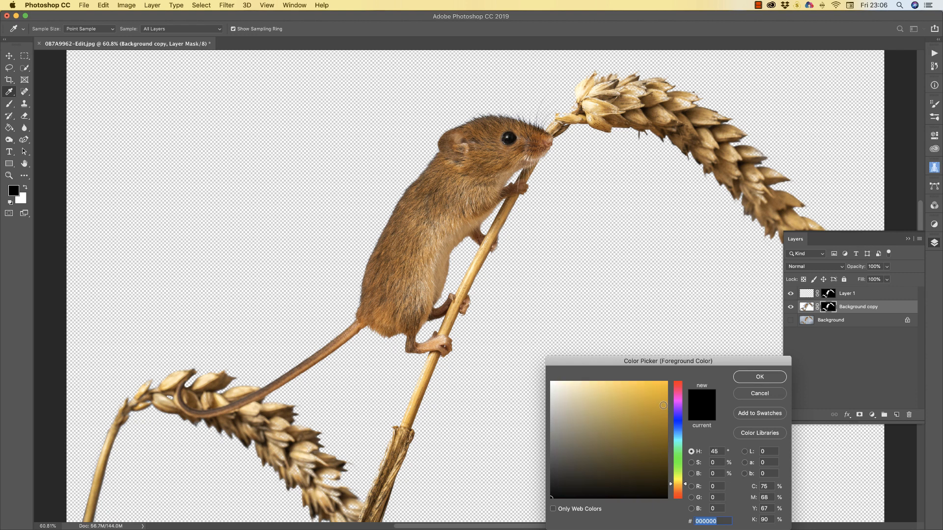
mouse_move(658, 412)
mouse_down()
mouse_move(668, 406)
mouse_move(653, 388)
mouse_move(626, 382)
mouse_up()
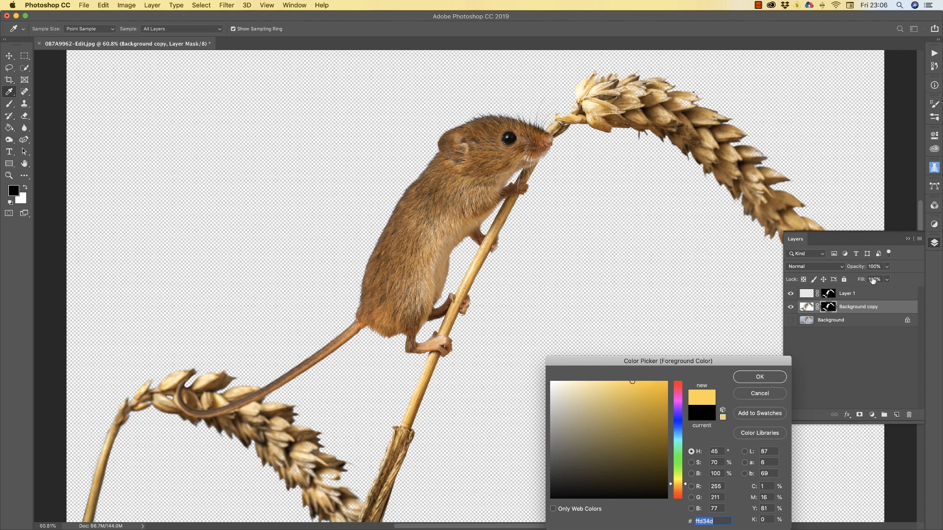
click(758, 377)
key(h)
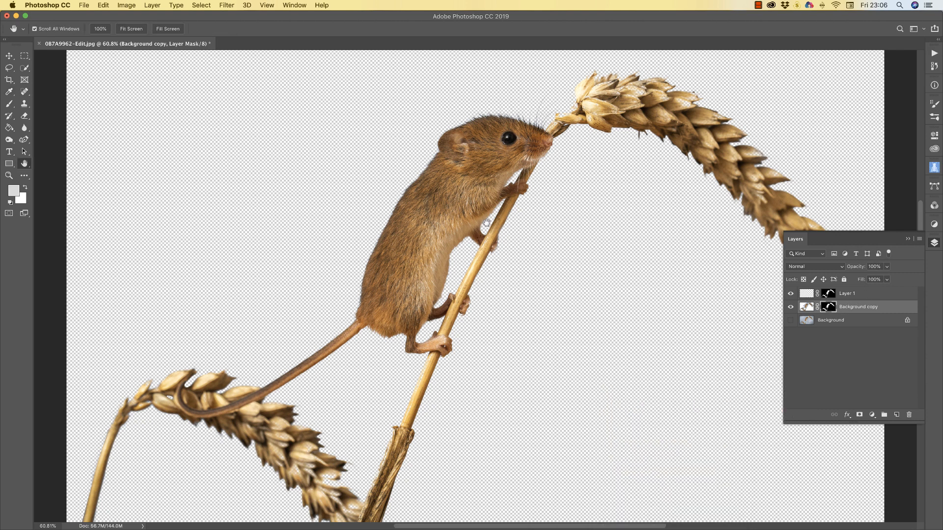
Paint Layer 1 gold over the whole image, making a solid yellow mouse-and-wheat silhouette
click(10, 104)
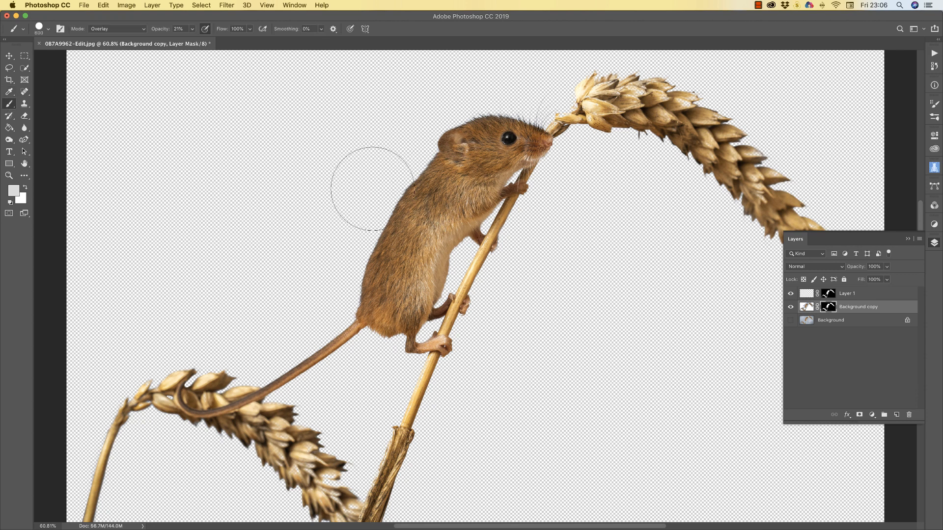
click(804, 295)
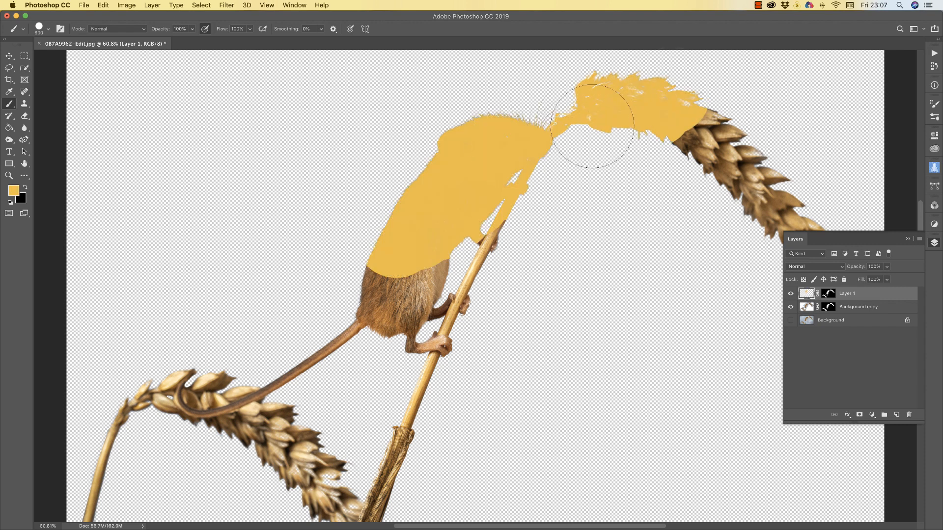
mouse_move(596, 116)
mouse_down()
mouse_move(783, 157)
mouse_move(670, 127)
mouse_move(767, 194)
mouse_move(828, 252)
mouse_move(624, 108)
mouse_move(472, 126)
mouse_move(423, 197)
mouse_move(425, 245)
mouse_move(467, 224)
mouse_move(428, 262)
mouse_move(405, 364)
mouse_move(315, 479)
mouse_move(329, 458)
mouse_move(181, 406)
mouse_move(175, 422)
mouse_move(303, 375)
mouse_move(32, 467)
mouse_move(37, 486)
mouse_move(117, 503)
mouse_move(346, 488)
mouse_move(326, 494)
mouse_up()
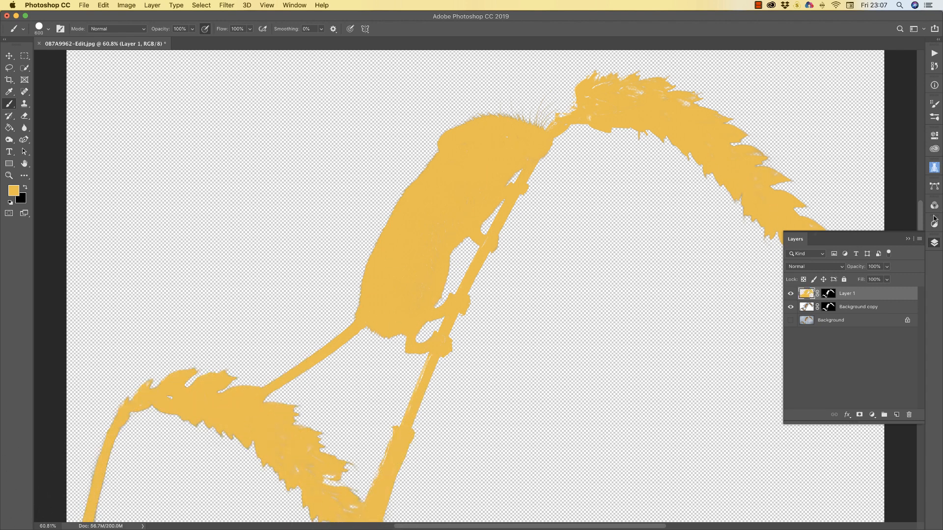
click(908, 239)
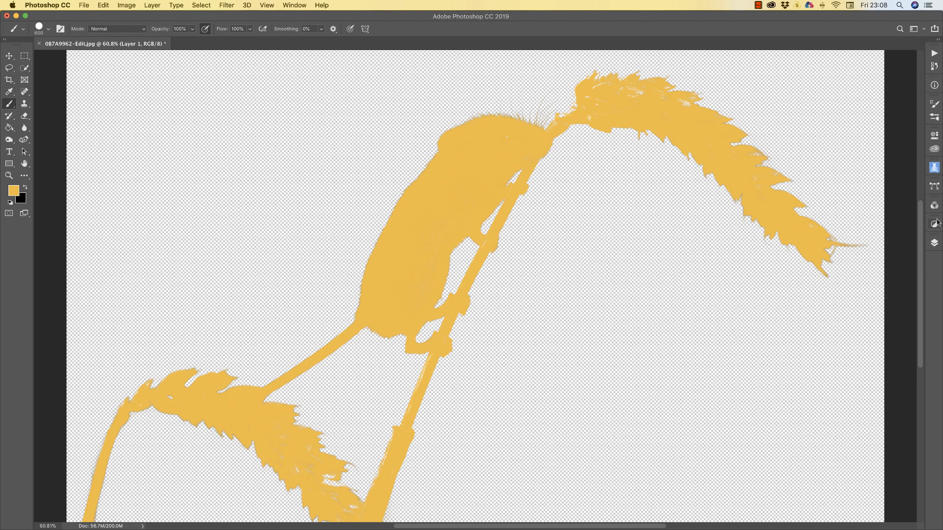
click(934, 243)
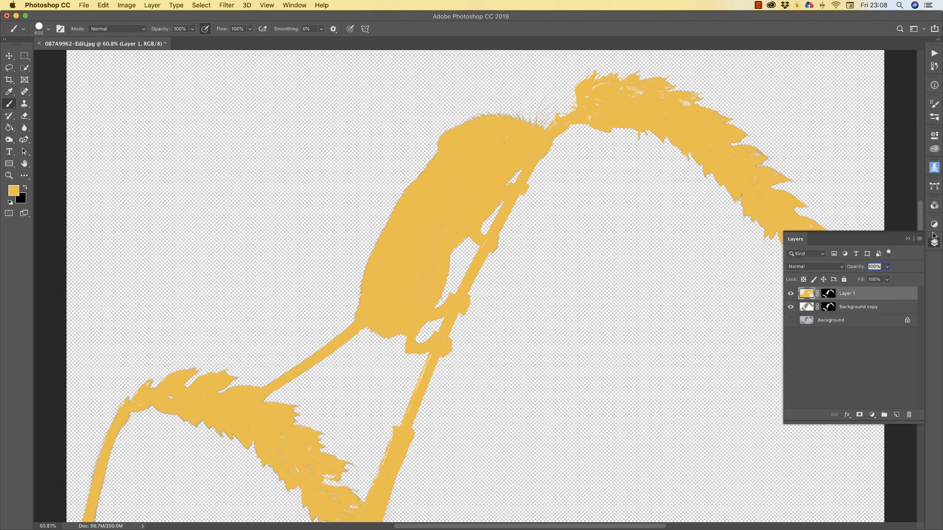
Duplicate Layer 1 to make a golden silhouette copy
right_click(859, 294)
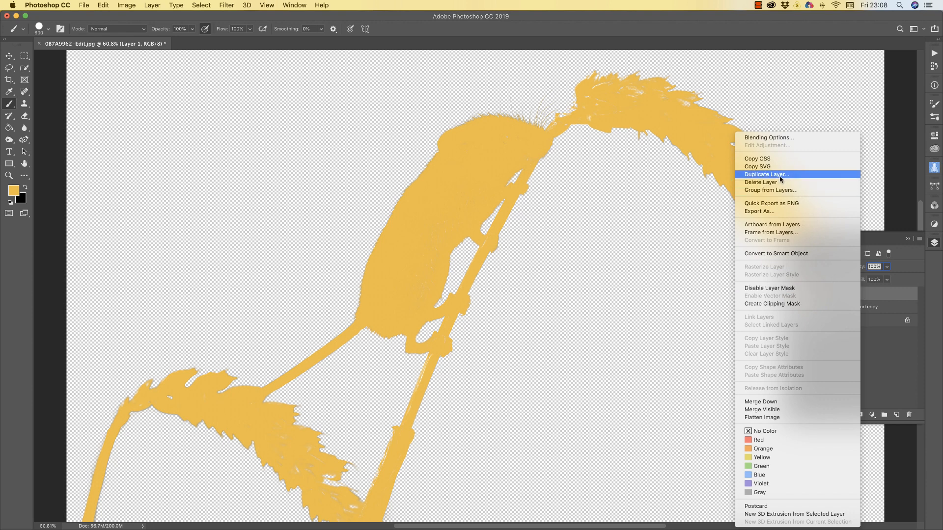
click(779, 175)
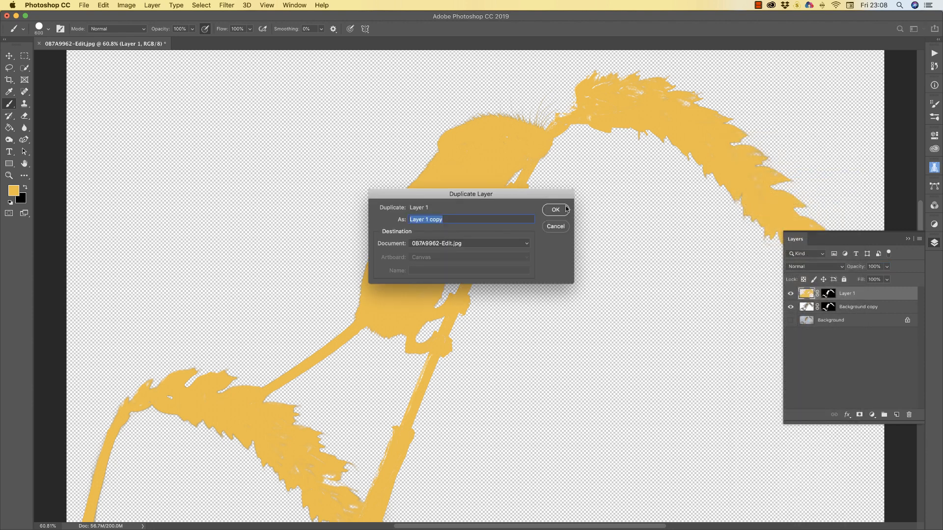
click(555, 209)
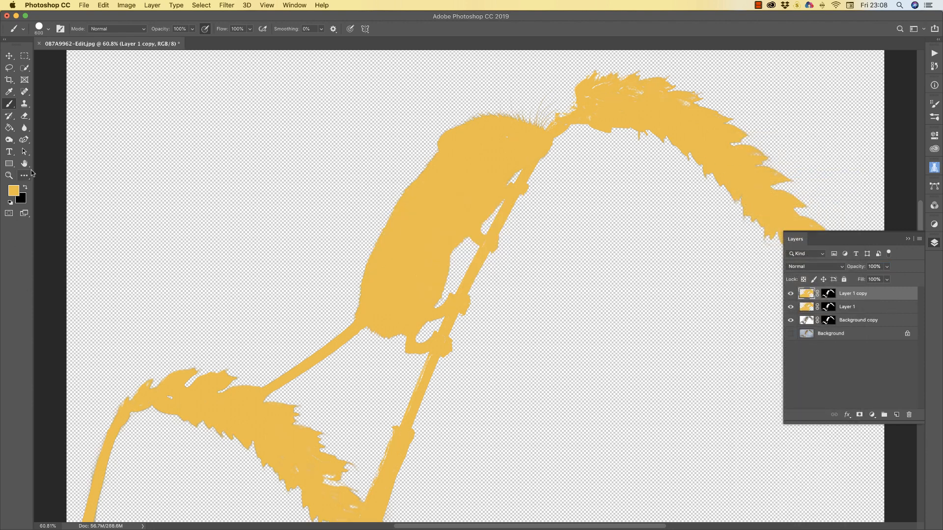
Set the foreground to dark brown, hide the copy, and paint Layer 1 brown
click(13, 194)
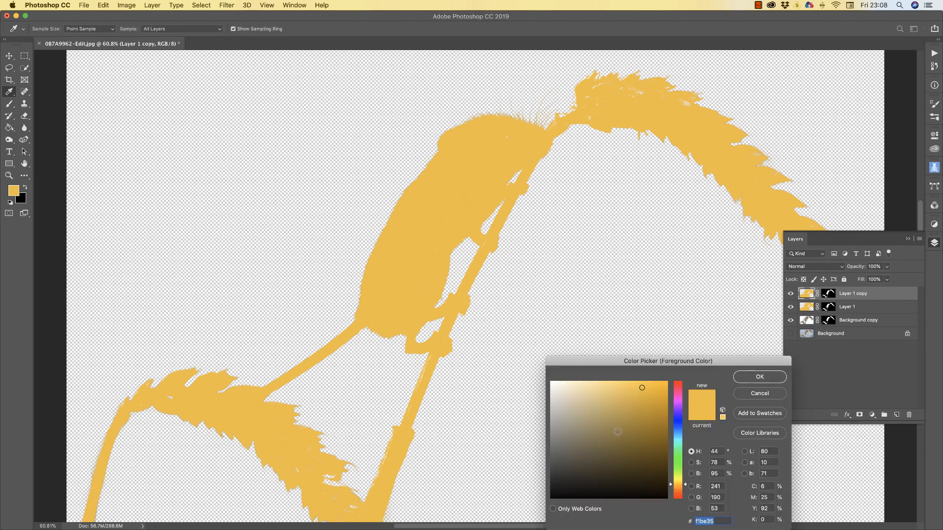
click(642, 453)
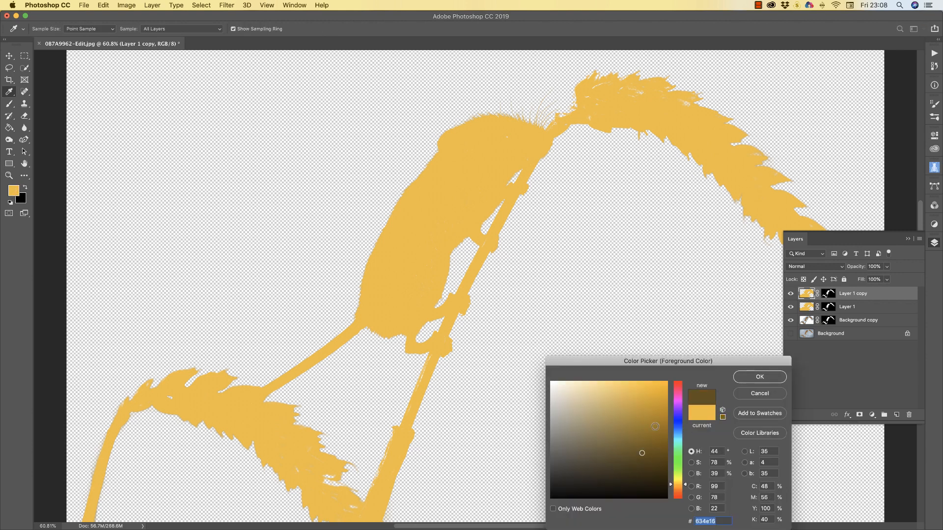
click(628, 453)
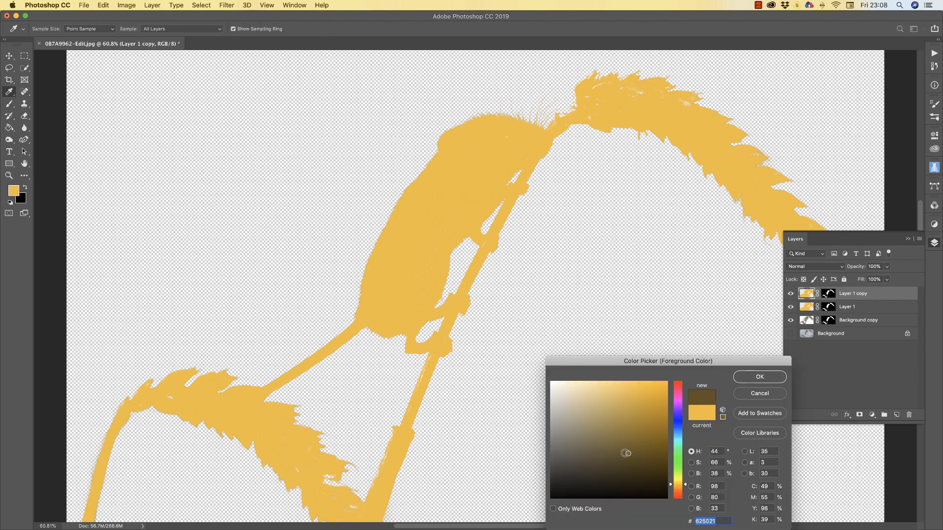
click(760, 377)
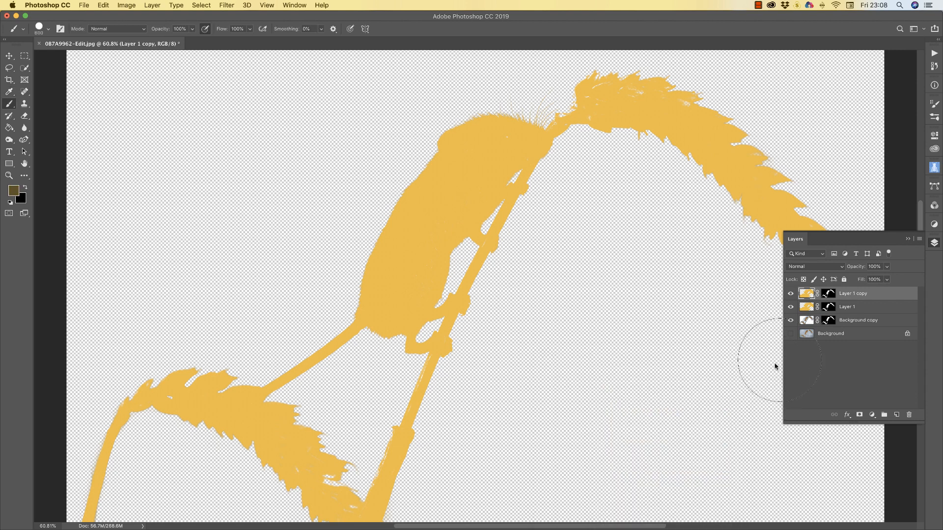
click(790, 294)
click(809, 308)
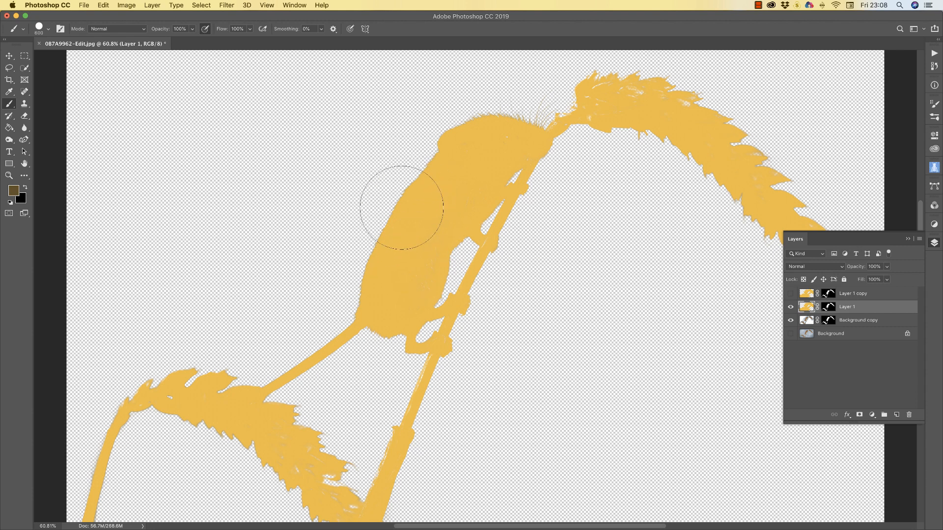
mouse_move(400, 205)
mouse_down()
mouse_move(453, 160)
mouse_move(514, 130)
mouse_move(646, 101)
mouse_move(809, 186)
mouse_move(778, 175)
mouse_move(761, 196)
mouse_move(727, 189)
mouse_move(778, 240)
mouse_move(734, 172)
mouse_move(532, 200)
mouse_move(510, 136)
mouse_move(367, 285)
mouse_move(381, 313)
mouse_move(356, 457)
mouse_move(256, 513)
mouse_move(263, 476)
mouse_move(240, 450)
mouse_move(276, 435)
mouse_move(186, 402)
mouse_move(149, 418)
mouse_move(354, 367)
mouse_move(164, 424)
mouse_move(105, 459)
mouse_move(108, 505)
mouse_up()
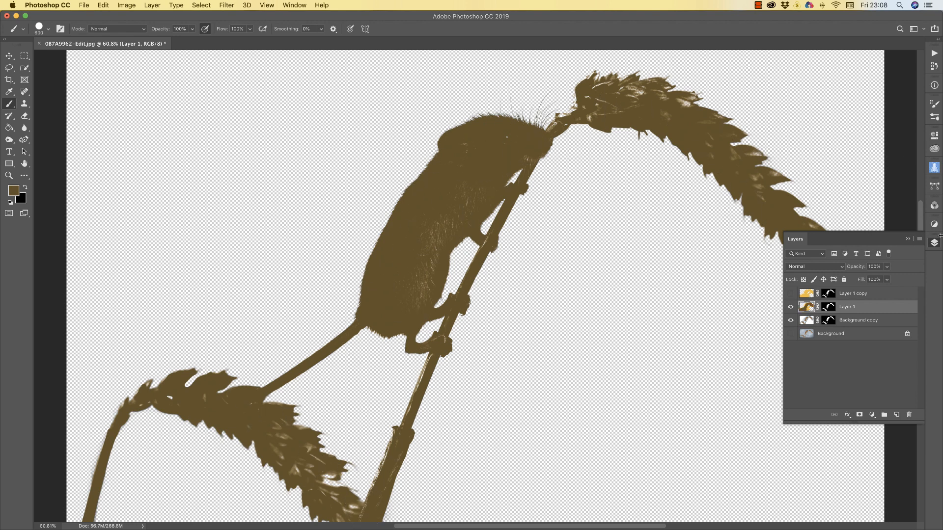
Show the golden copy again above the brown layer, leaving Layer 1 selected
click(907, 239)
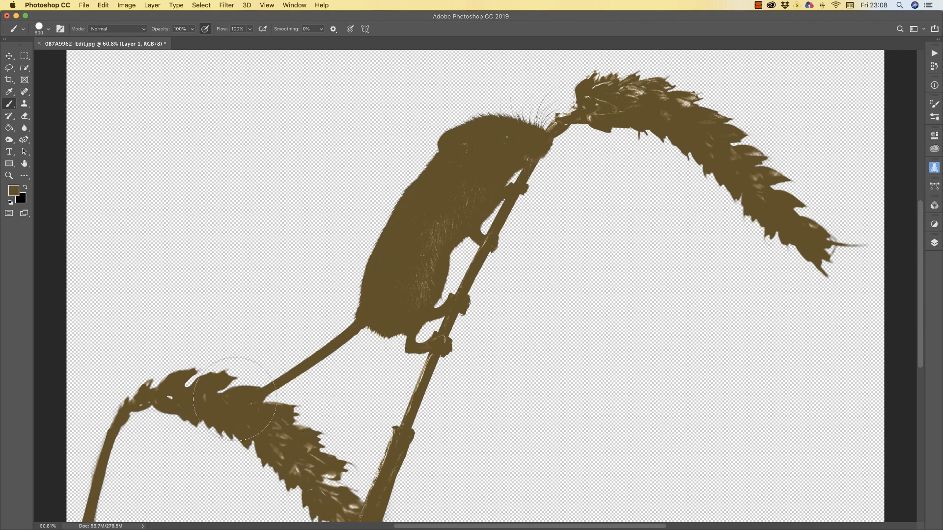
click(933, 245)
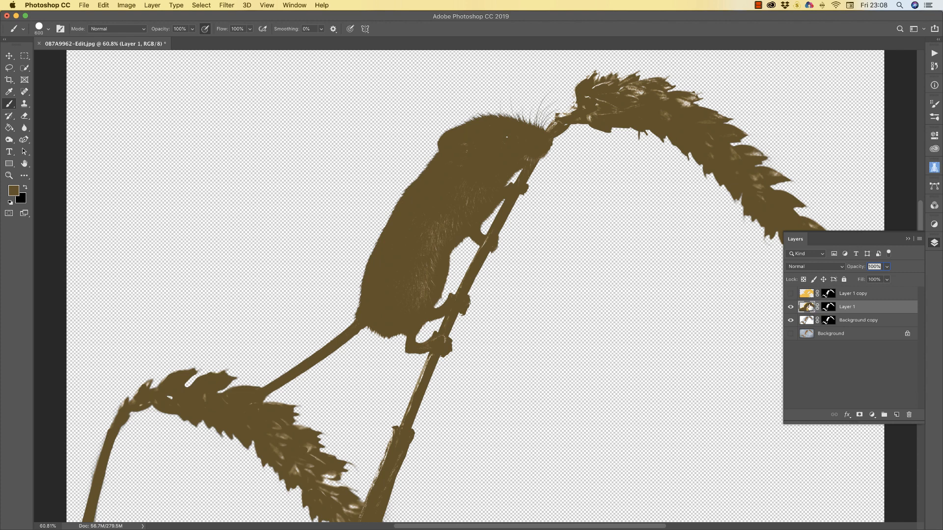
click(791, 293)
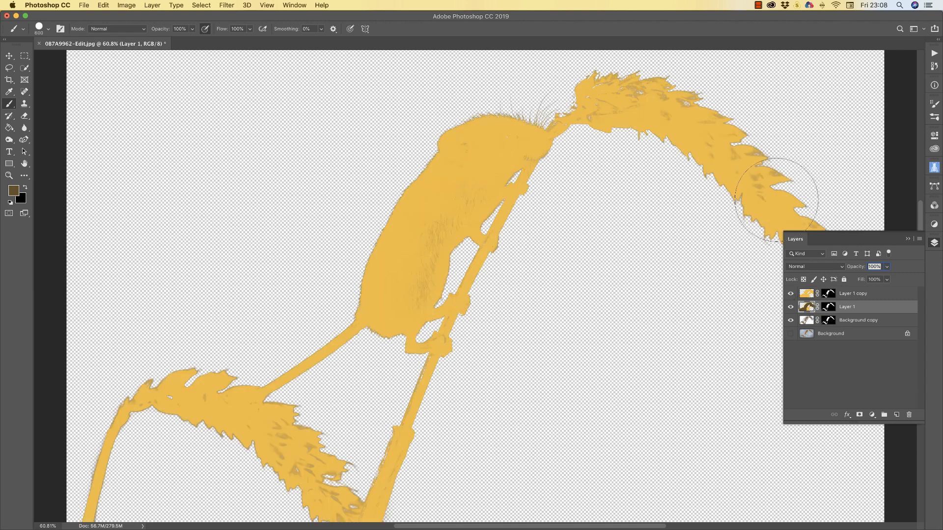
click(805, 297)
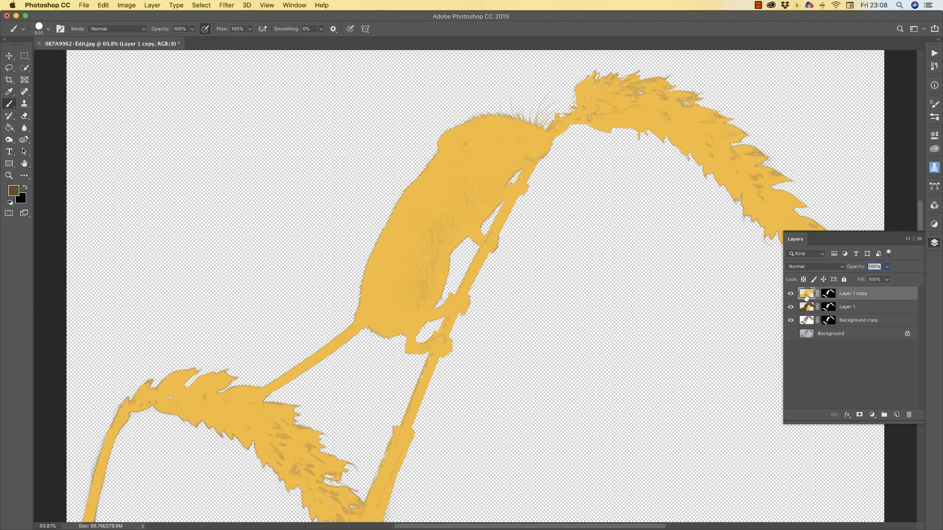
click(805, 307)
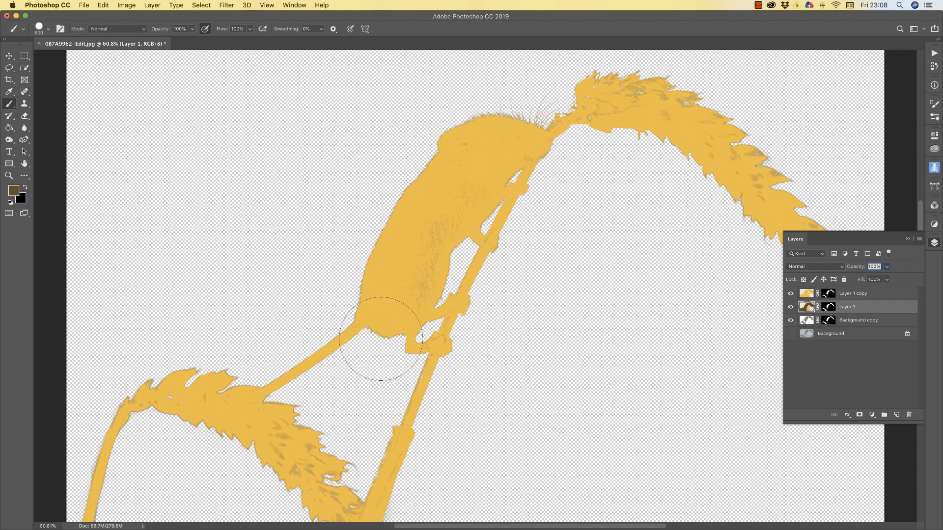
Nudge brown Layer 1 with the Move tool, then target the golden copy's mask
click(8, 59)
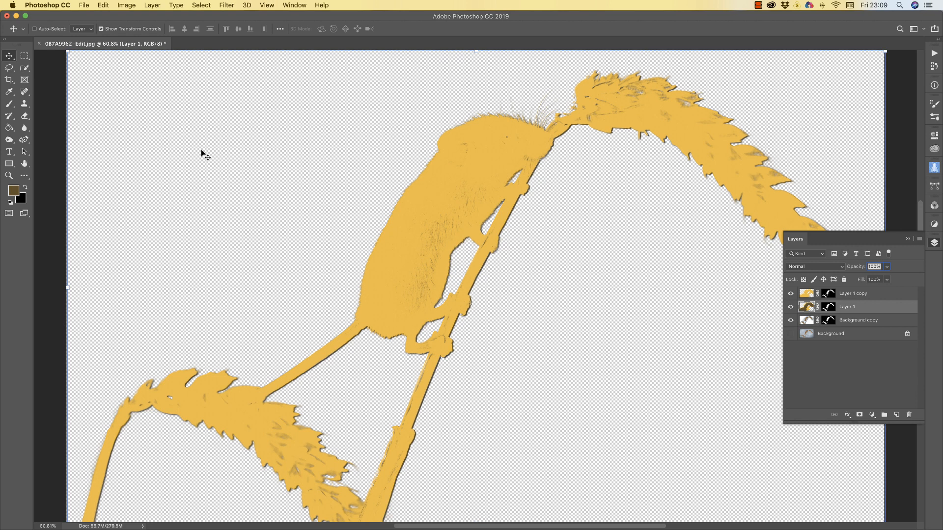
click(863, 295)
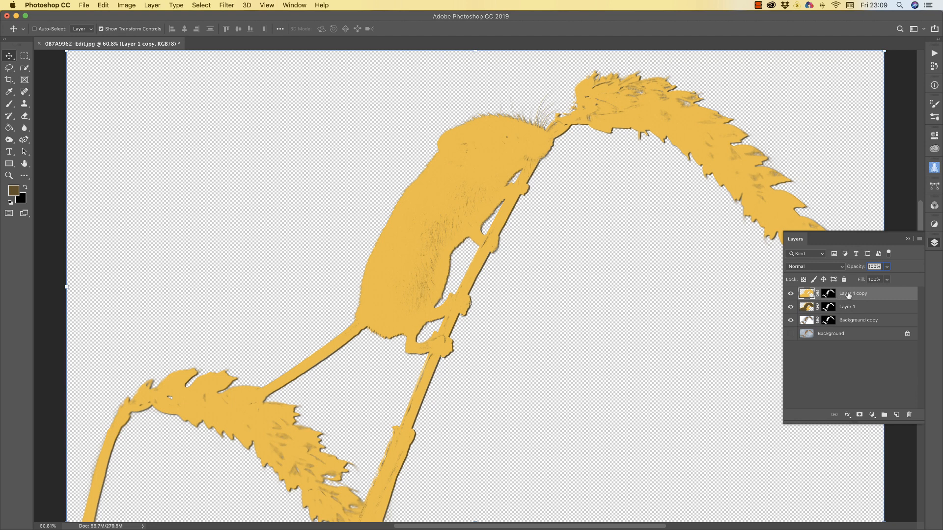
click(828, 294)
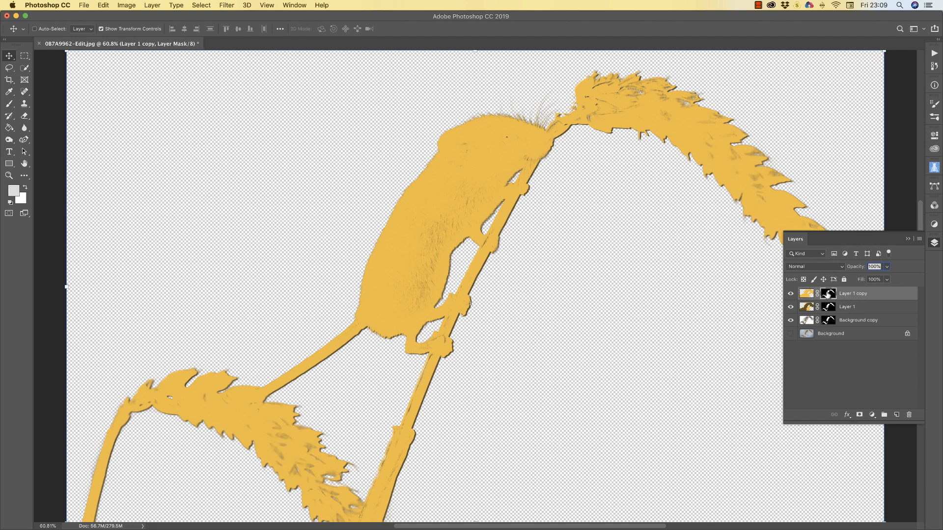
Apply the layer masks on Layer 1 copy and then on Layer 1
right_click(829, 295)
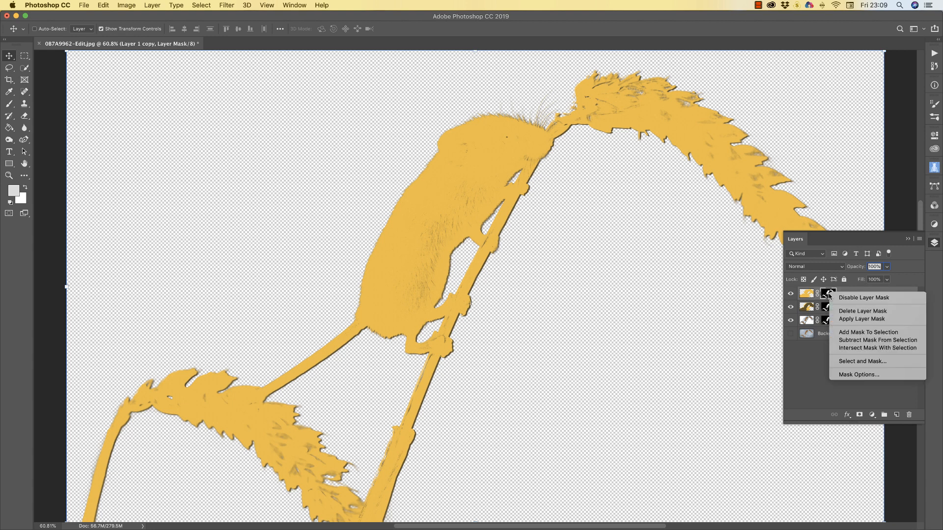
click(853, 320)
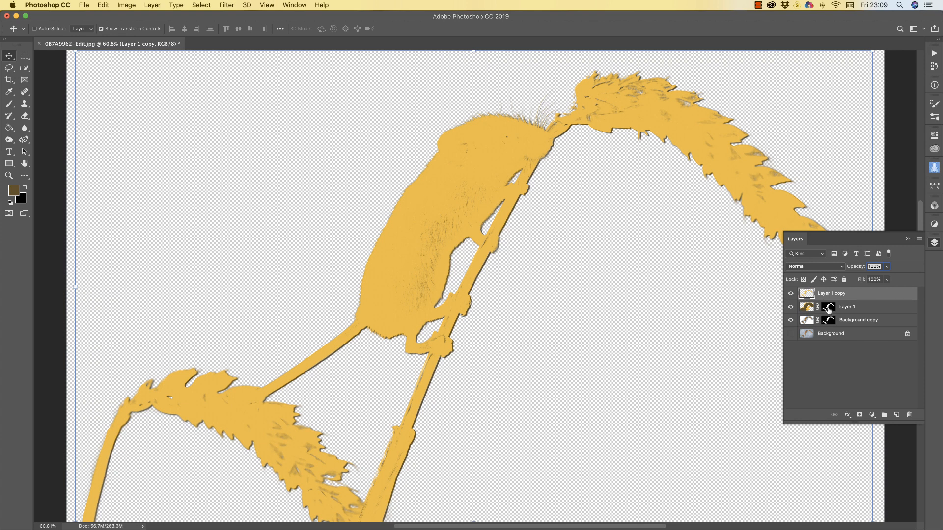
click(828, 307)
right_click(828, 309)
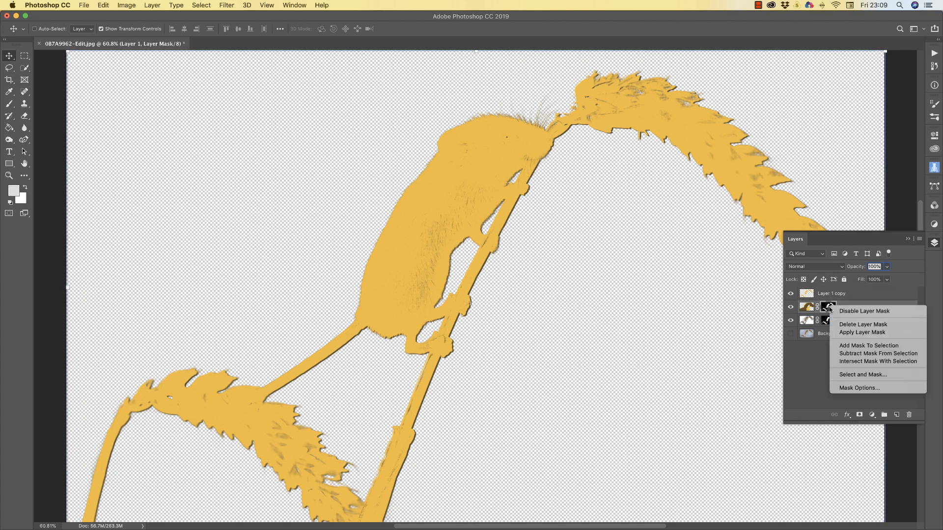
click(858, 333)
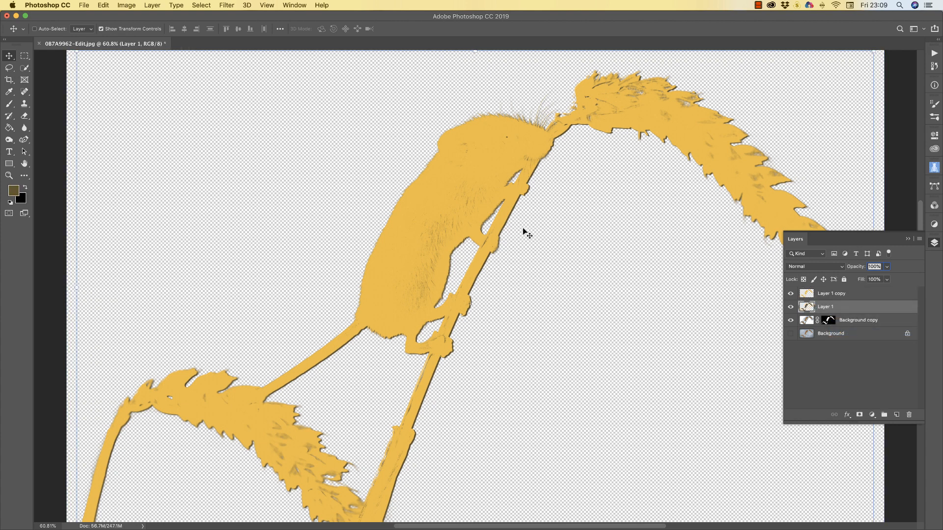
click(834, 295)
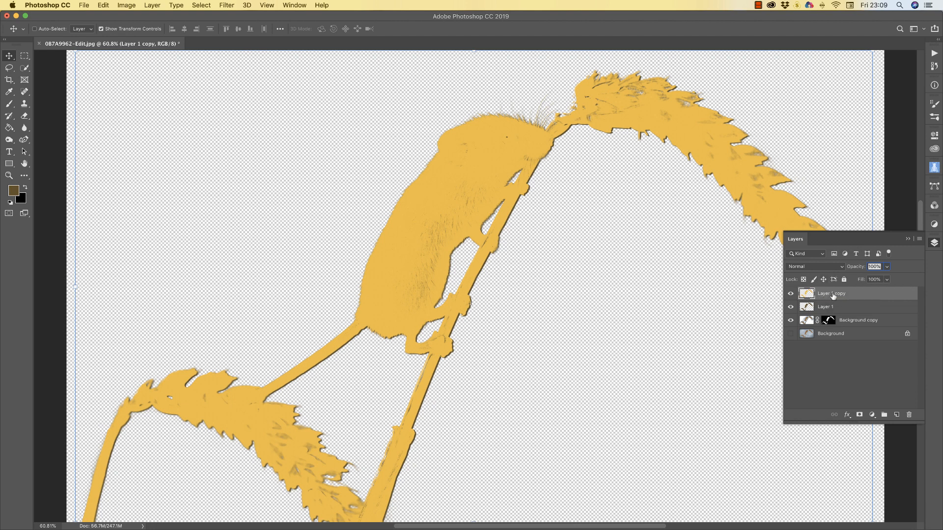
Merge Layer 1 copy down into Layer 1 and set its opacity to 64%
right_click(833, 296)
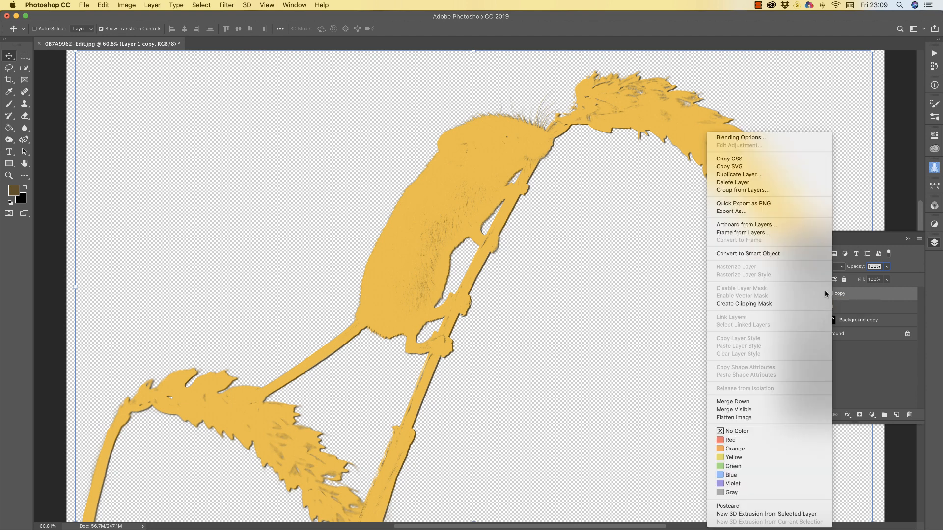
click(743, 402)
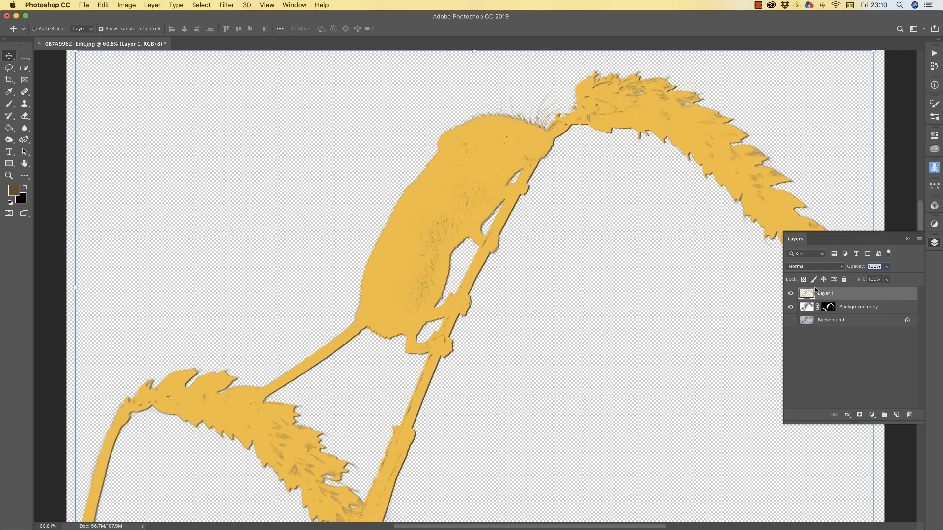
click(887, 267)
drag(887, 279, 879, 279)
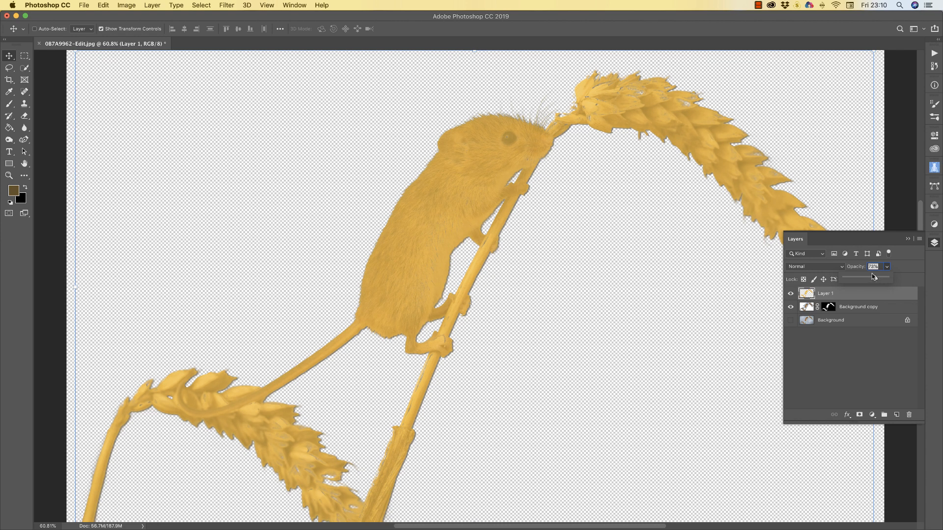
click(871, 280)
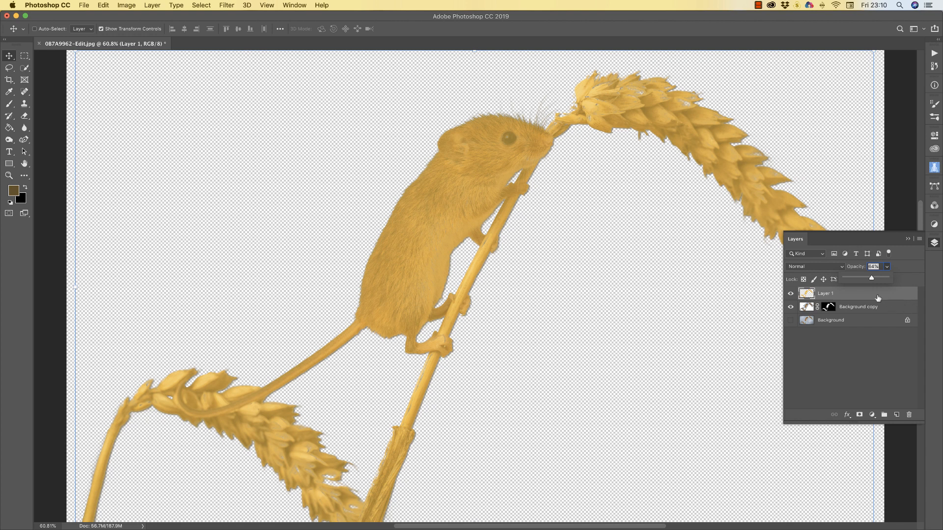
Merge Layer 1 down into Background copy, applying that layer's mask
right_click(856, 297)
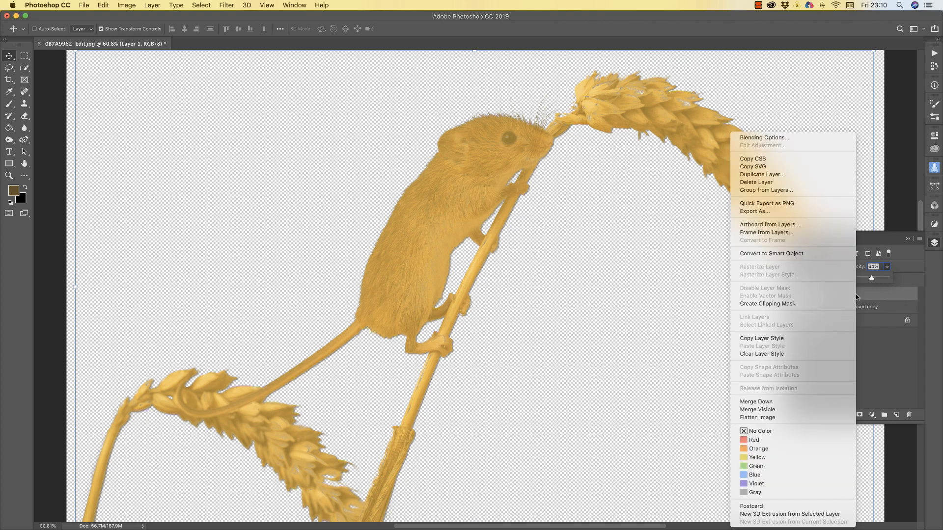
click(759, 404)
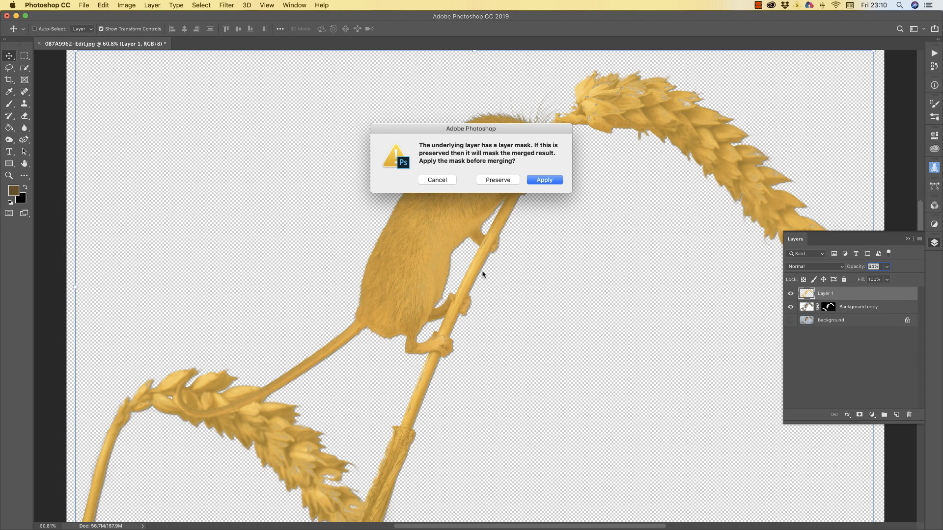
click(552, 181)
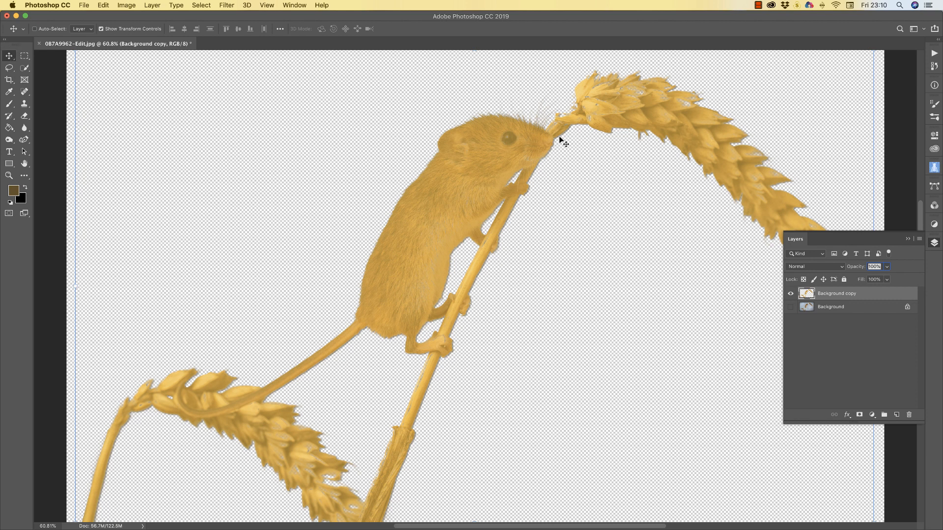
Try scaling and moving the mouse layer with Free Transform, then cancel it
drag(870, 100, 865, 112)
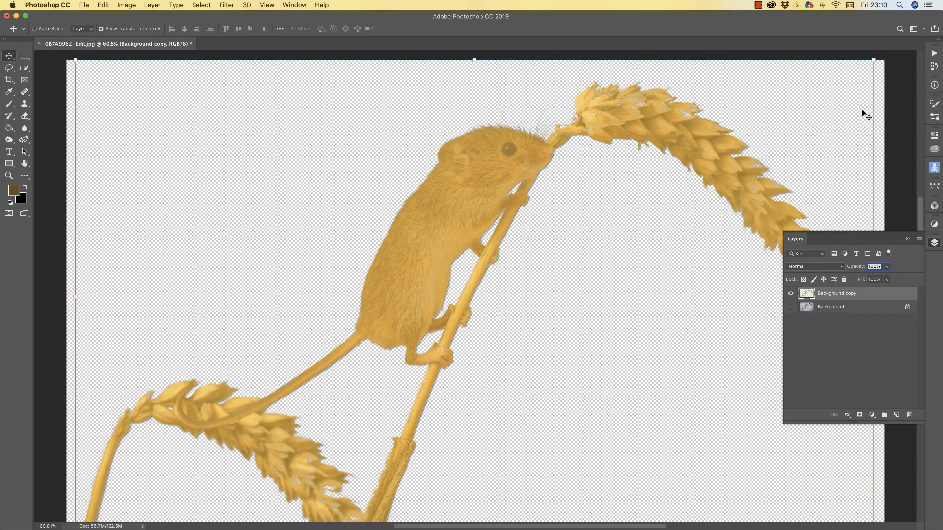
drag(873, 62, 851, 83)
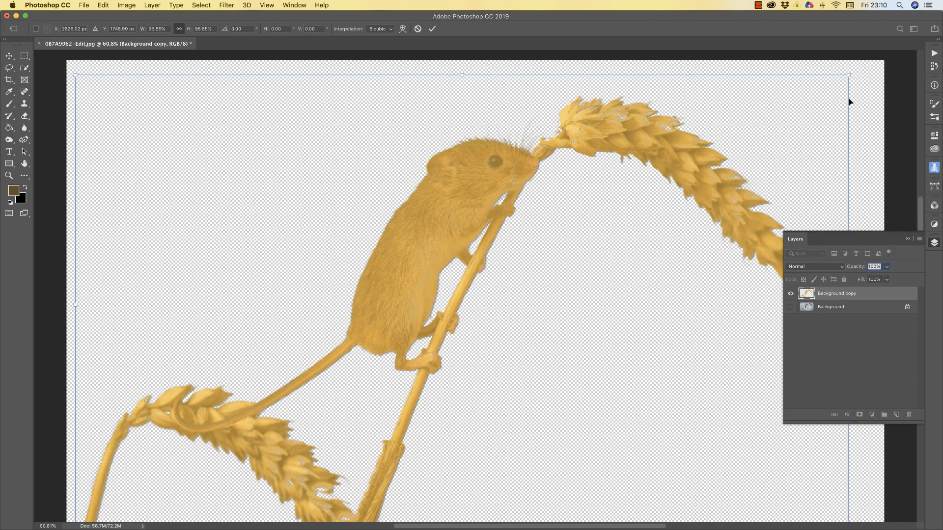
drag(748, 130, 498, 309)
drag(257, 385, 307, 207)
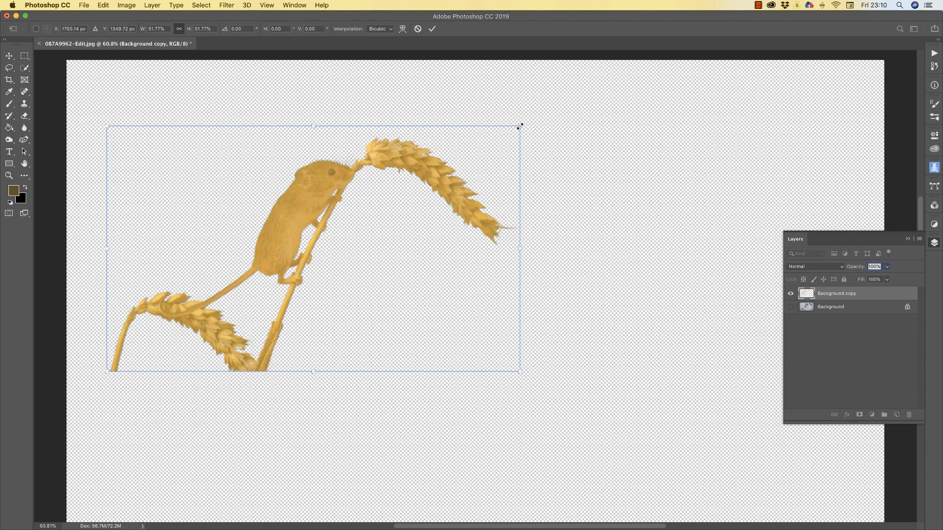
drag(520, 126, 563, 131)
click(418, 29)
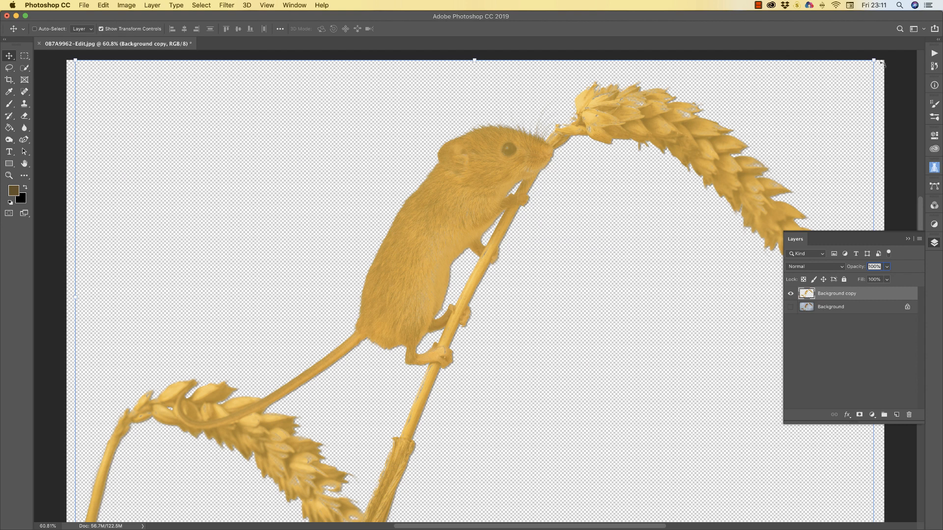
Scale the mouse layer to about 51%, place it upper left, and commit
drag(874, 61, 362, 316)
drag(233, 401, 270, 223)
drag(425, 161, 497, 115)
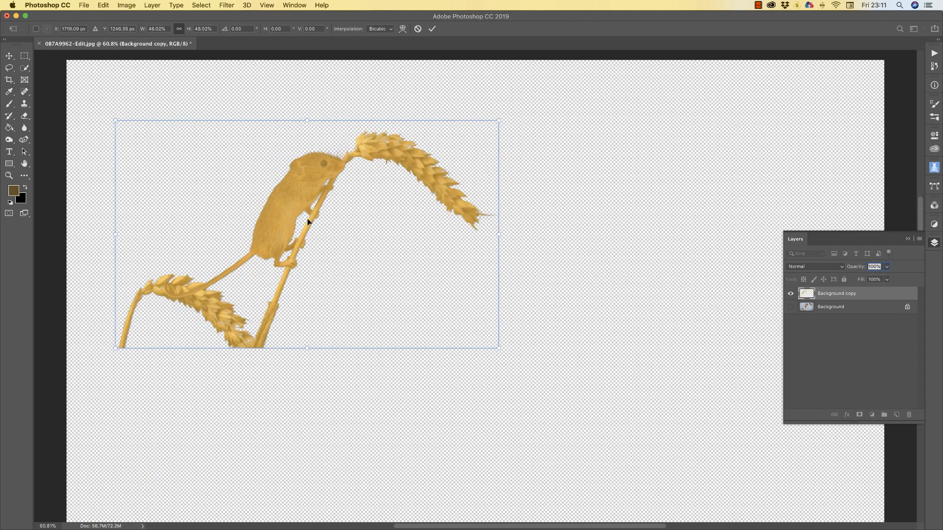
mouse_move(297, 224)
mouse_down()
mouse_move(293, 211)
mouse_move(288, 226)
mouse_up()
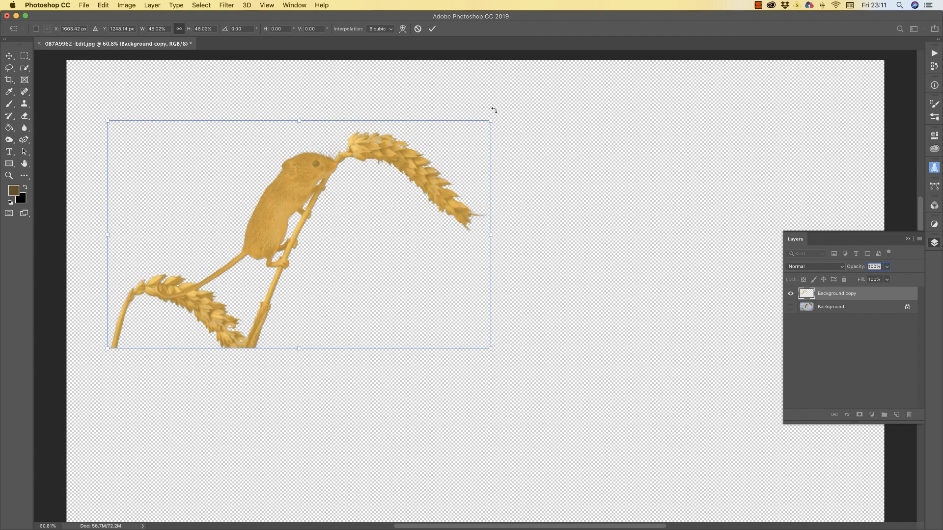
drag(490, 121, 515, 105)
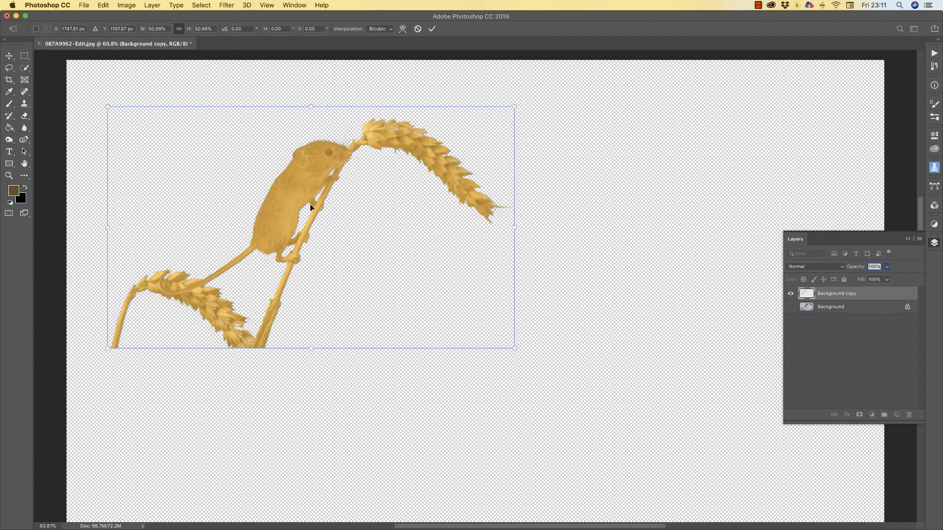
drag(291, 205, 275, 215)
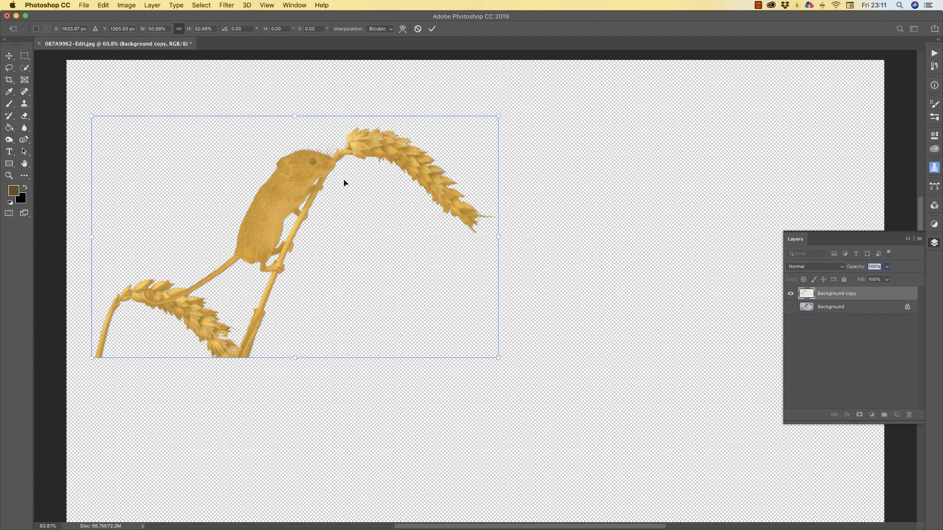
key(Return)
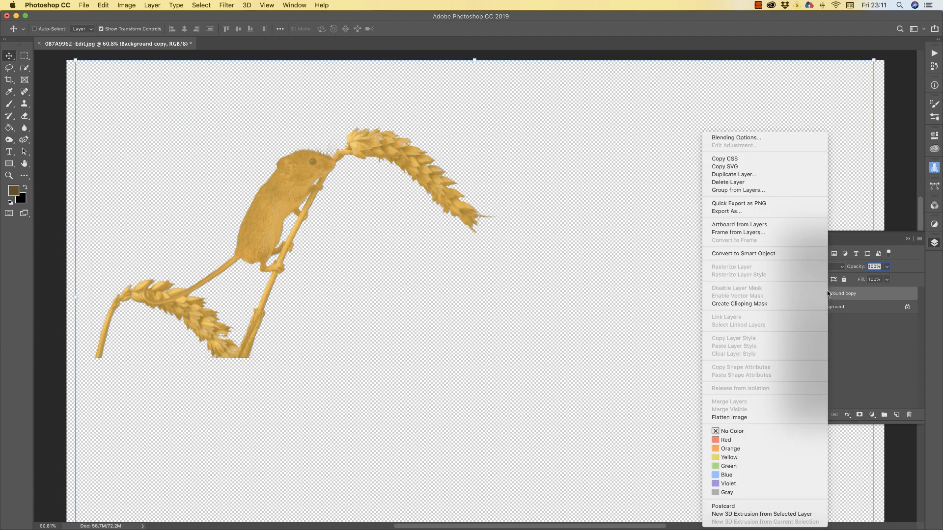
Duplicate the mouse layer as Background copy 2 and flip it horizontally
right_click(826, 294)
click(741, 176)
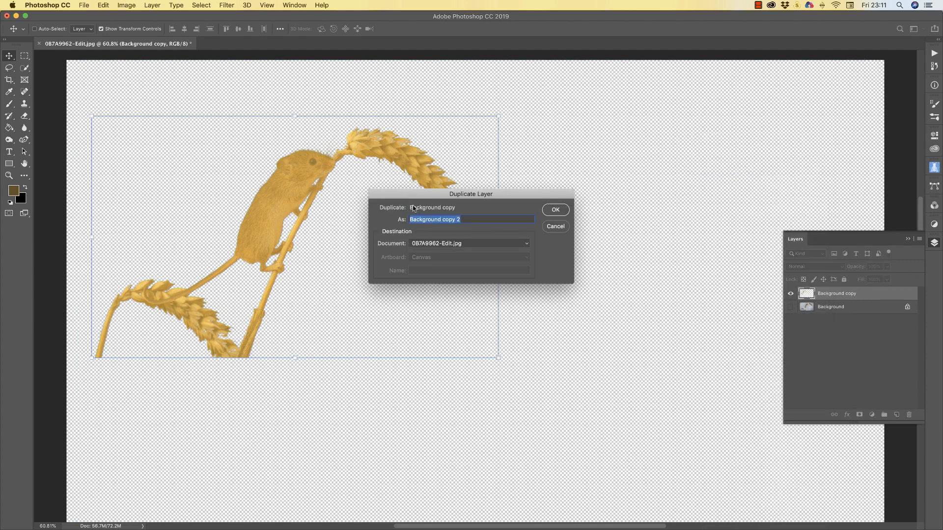
click(555, 210)
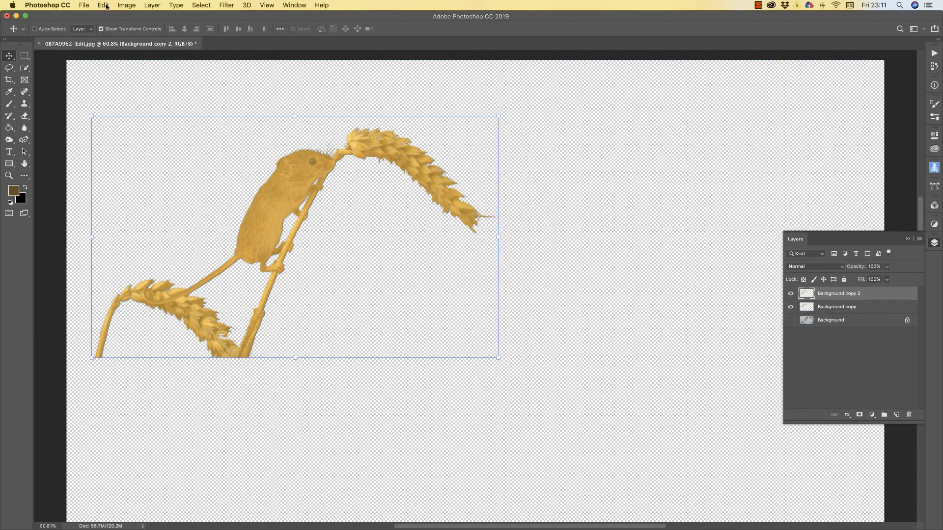
click(104, 6)
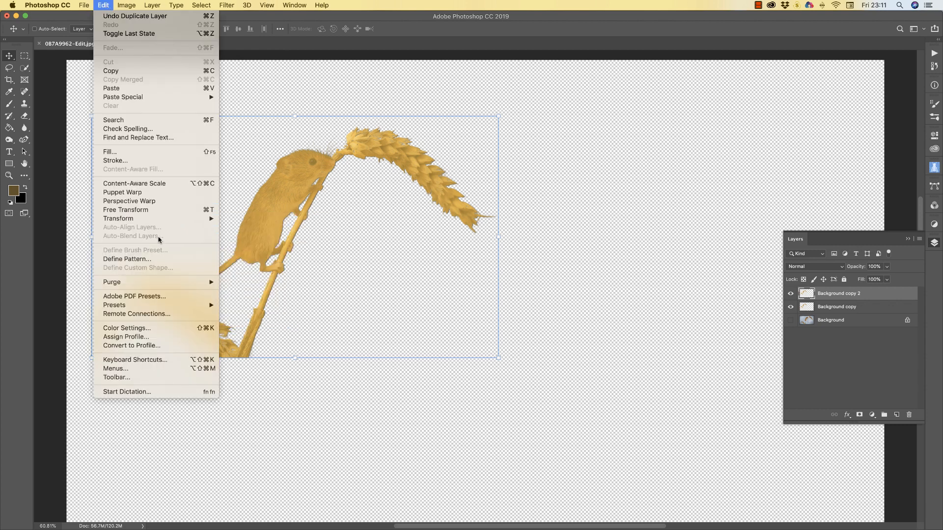
mouse_move(150, 219)
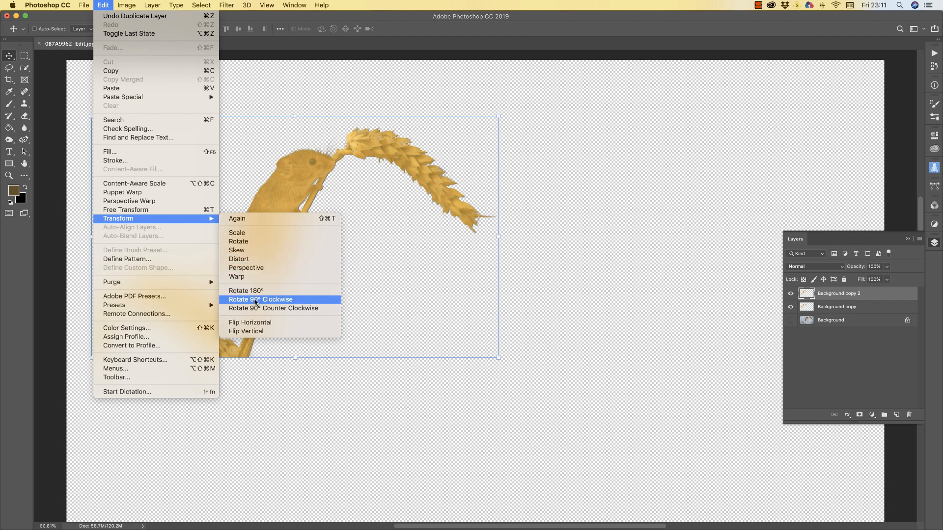
click(254, 325)
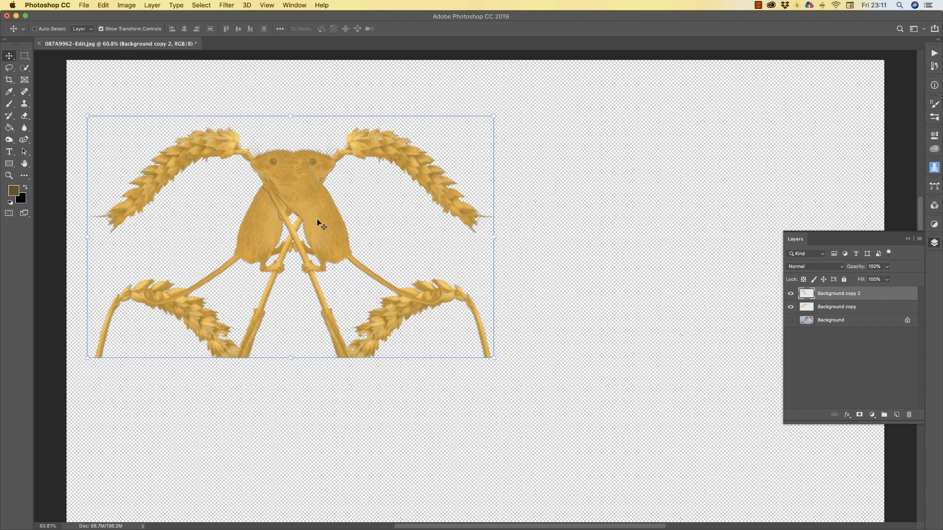
Slide the mirrored mouse right, merge it down, and shift the arch up-right
drag(316, 219, 634, 223)
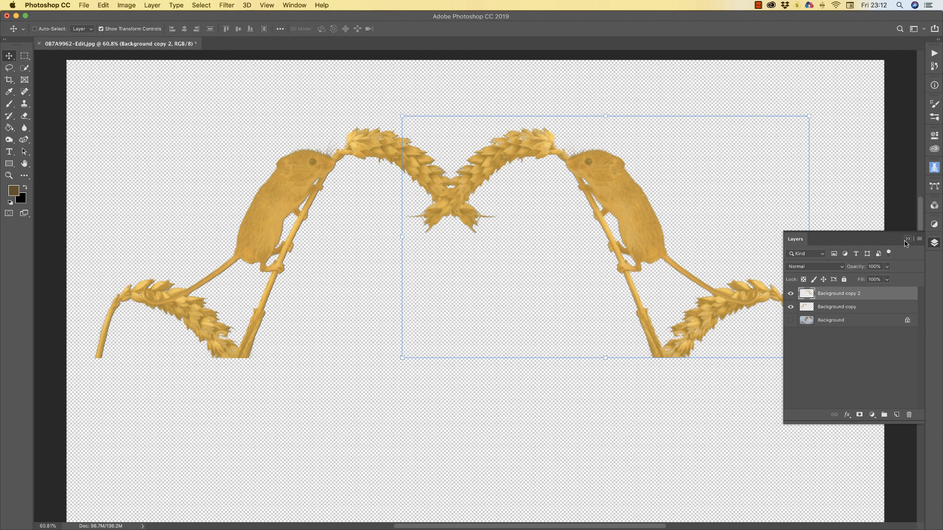
right_click(845, 294)
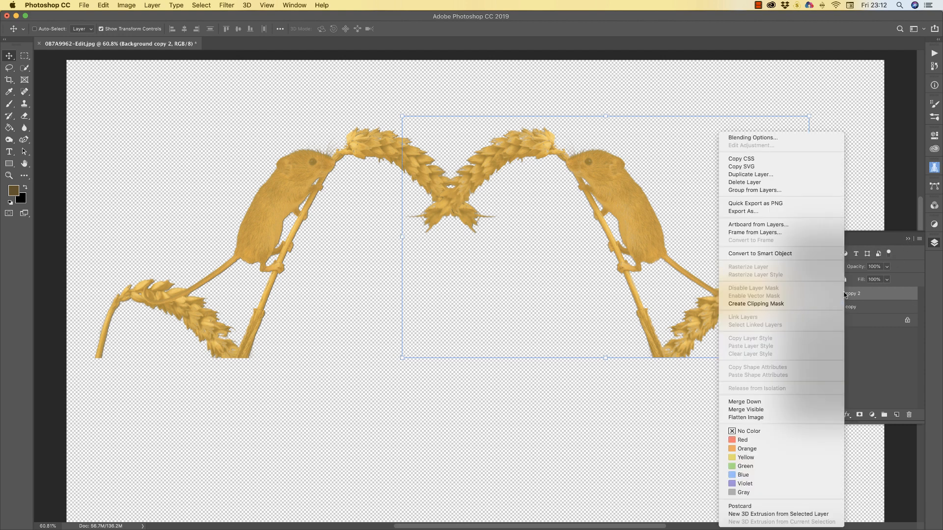
click(751, 403)
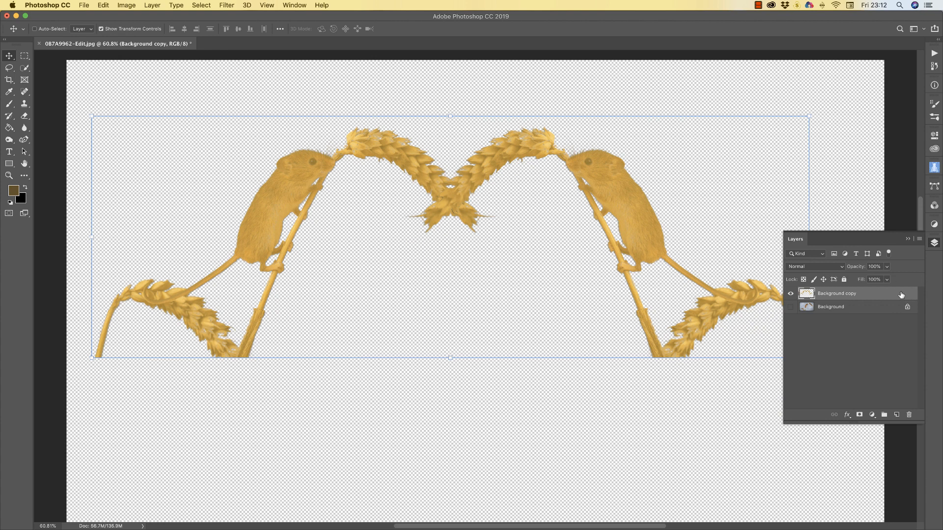
drag(609, 209, 634, 193)
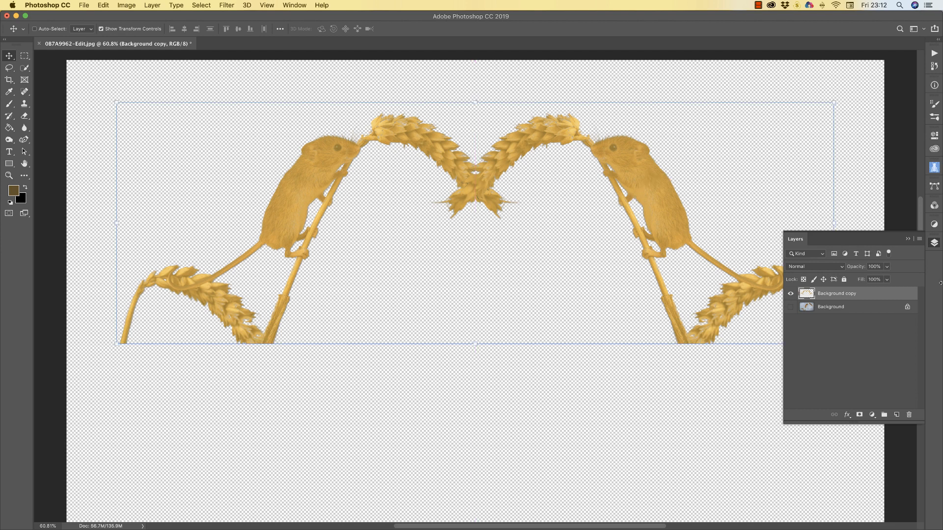
click(846, 308)
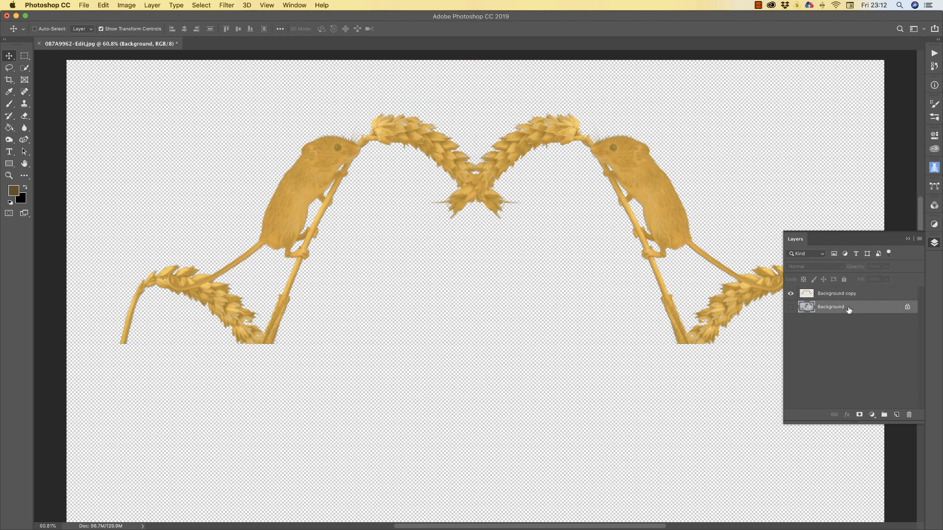
Delete the original Background layer and nudge the mouse arch down slightly
key(BackSpace)
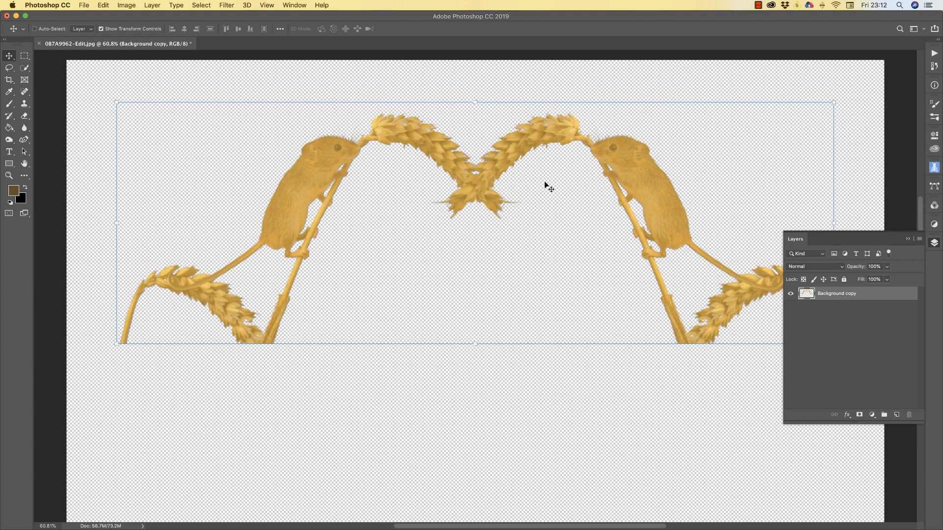
mouse_move(668, 203)
mouse_down()
mouse_move(640, 202)
mouse_move(662, 209)
mouse_up()
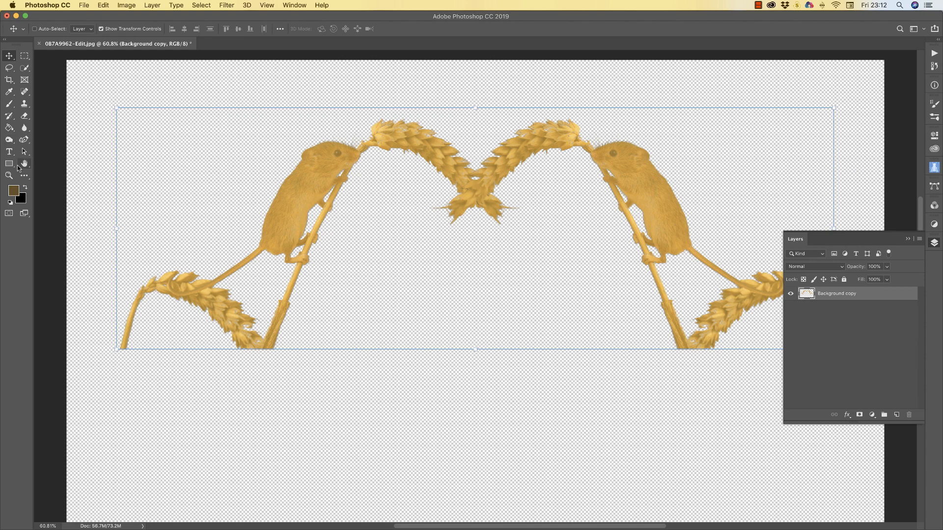
click(9, 152)
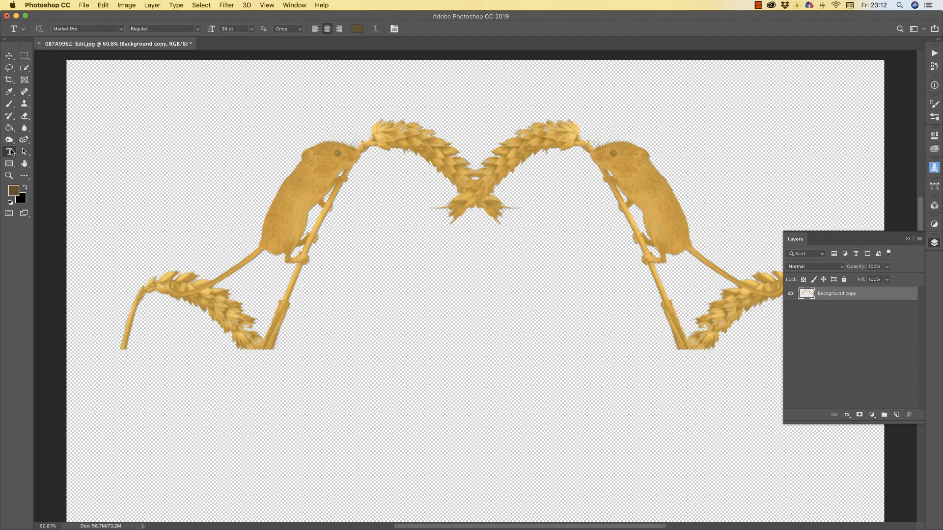
click(120, 29)
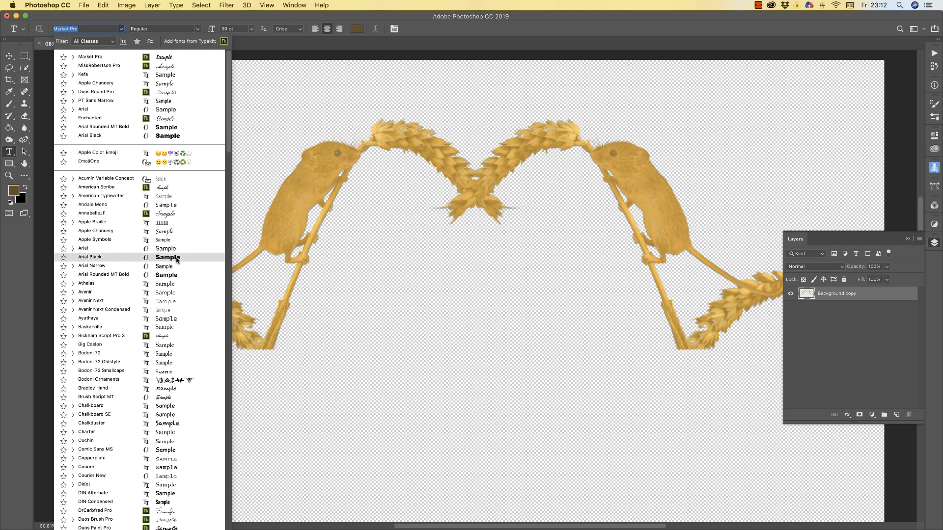
scroll(162, 363, down, 5)
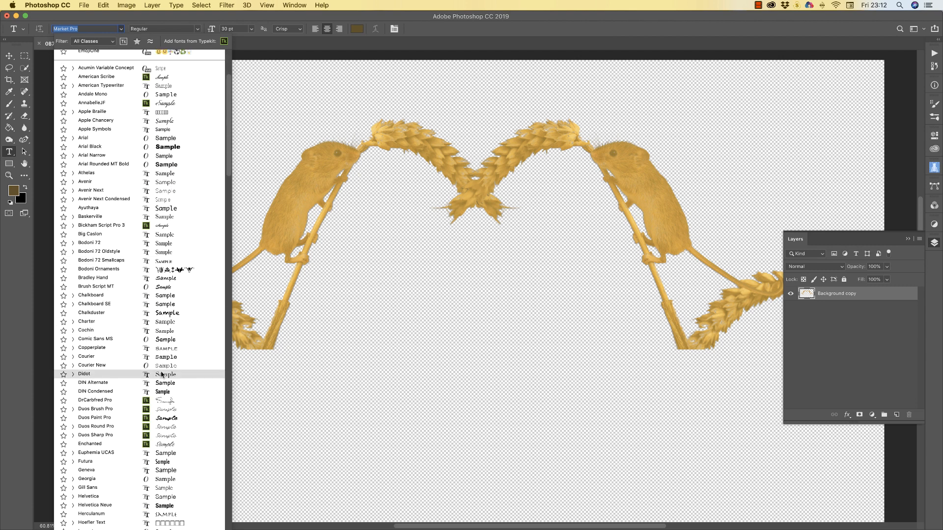
scroll(162, 374, down, 15)
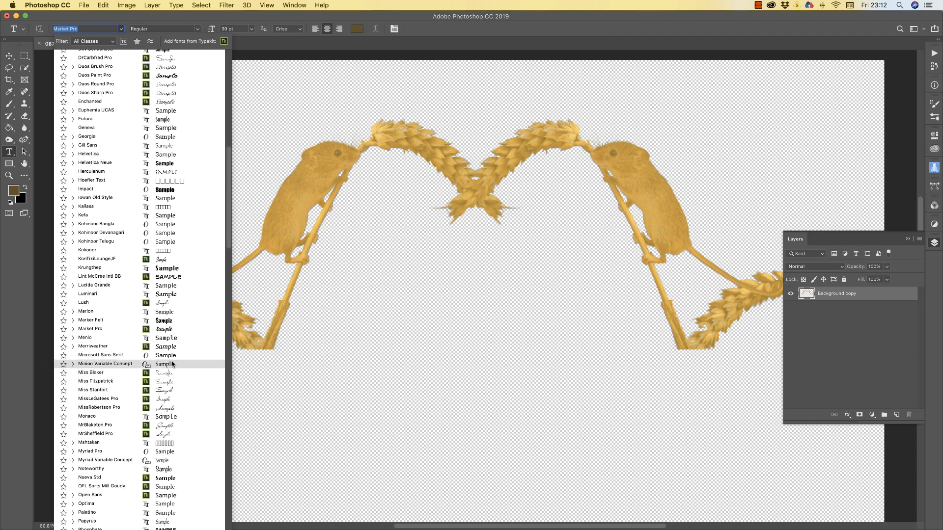
scroll(172, 364, down, 1)
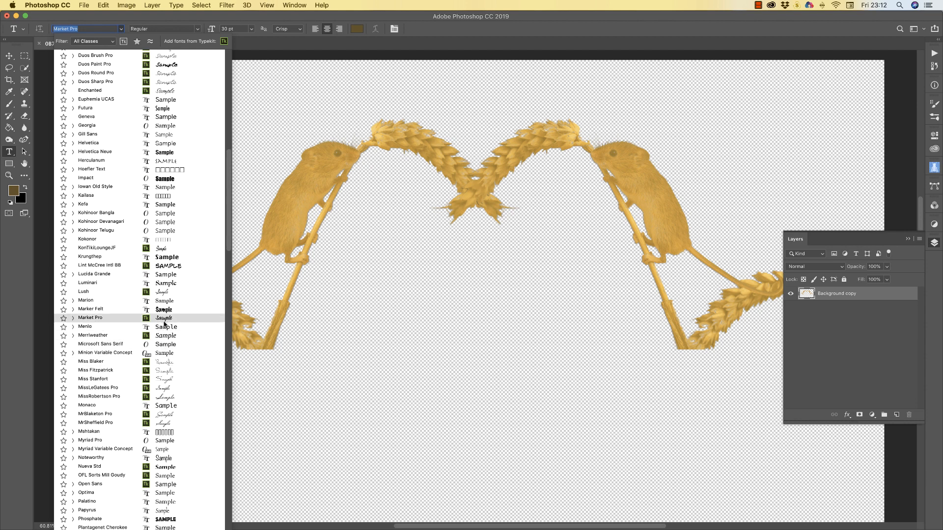
scroll(164, 325, down, 9)
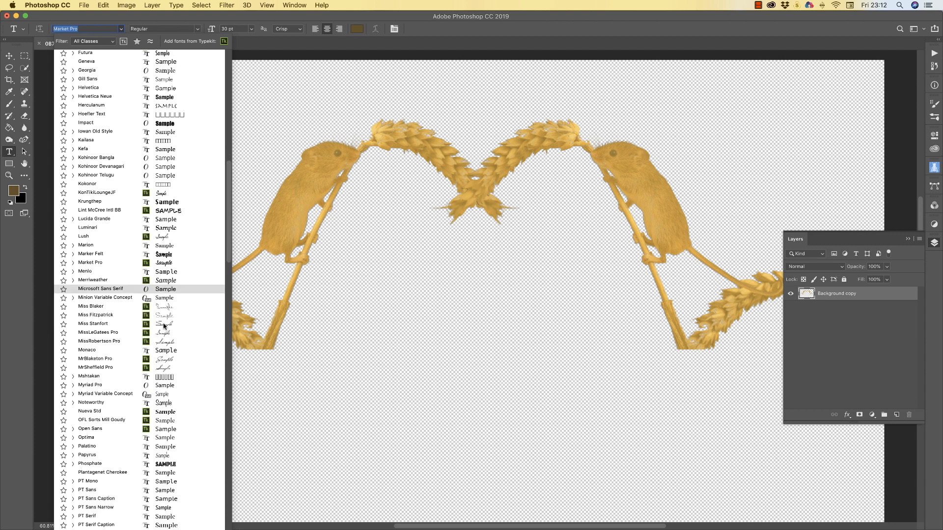
scroll(165, 326, down, 14)
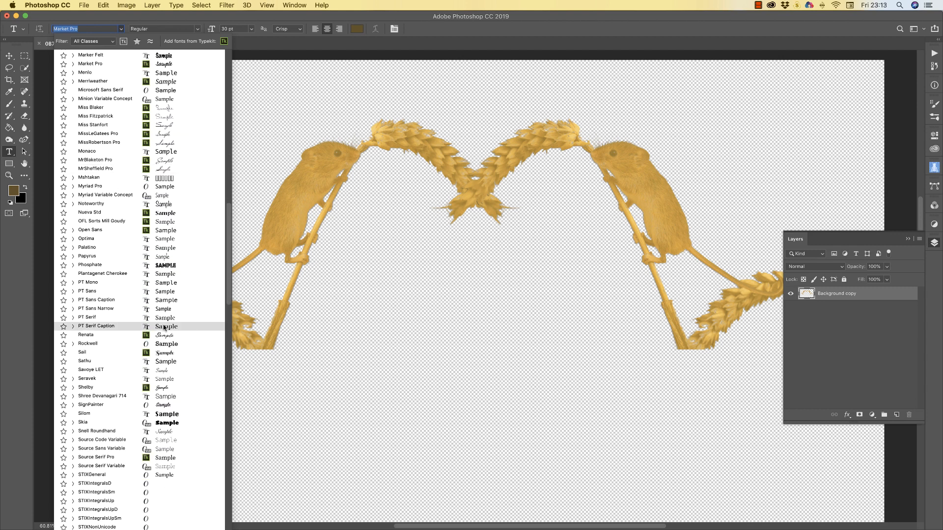
scroll(164, 328, up, 9)
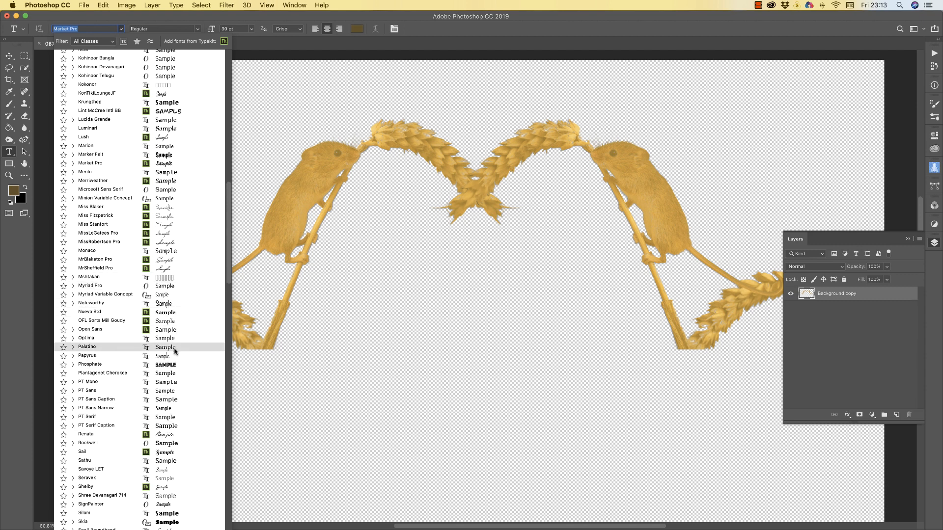
scroll(174, 351, up, 6)
scroll(174, 352, up, 10)
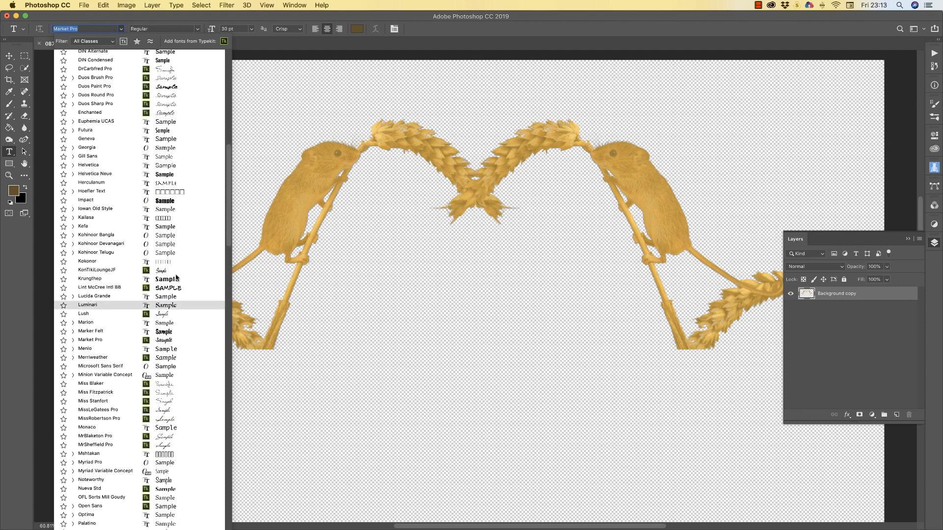
click(167, 341)
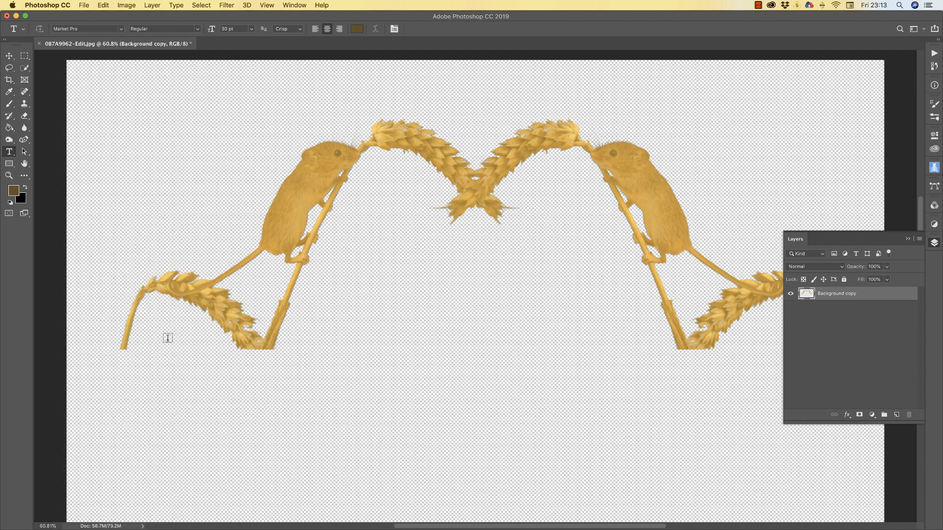
Start a text layer below the wheat arch at 48 pt
click(473, 253)
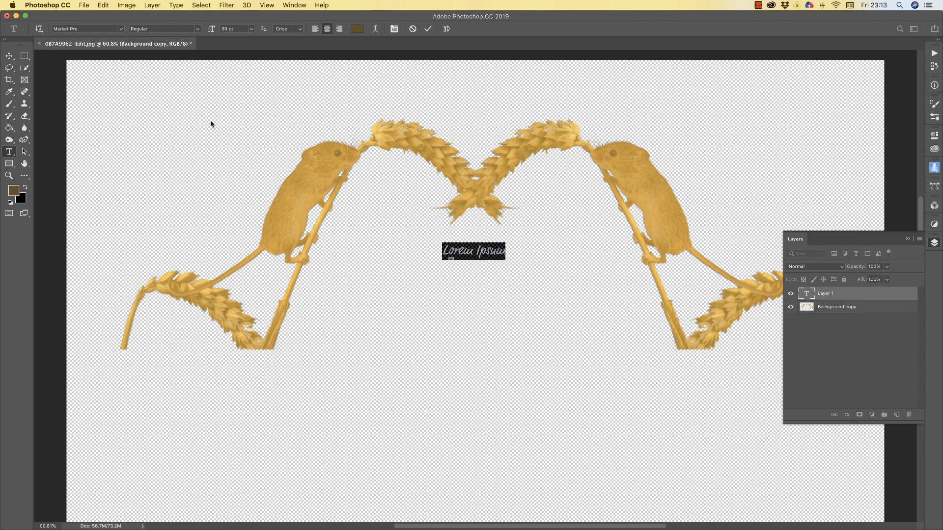
click(251, 29)
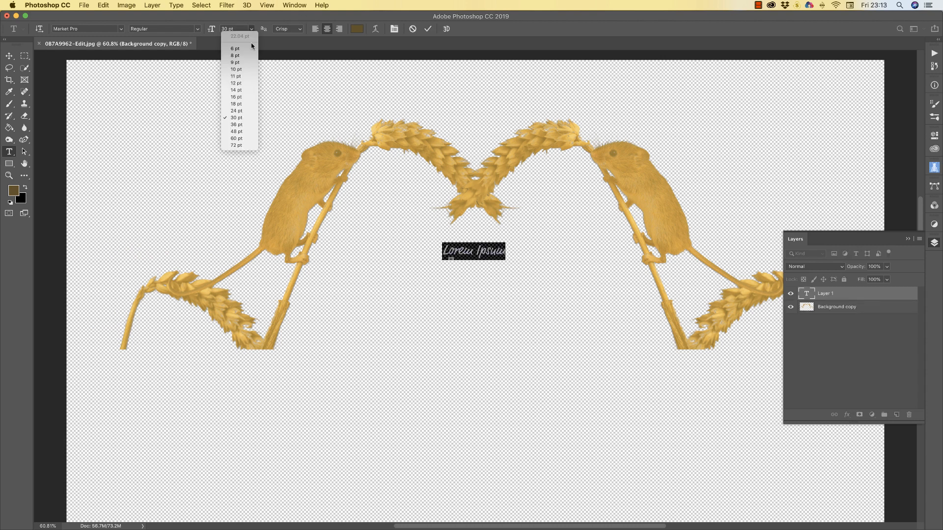
click(237, 131)
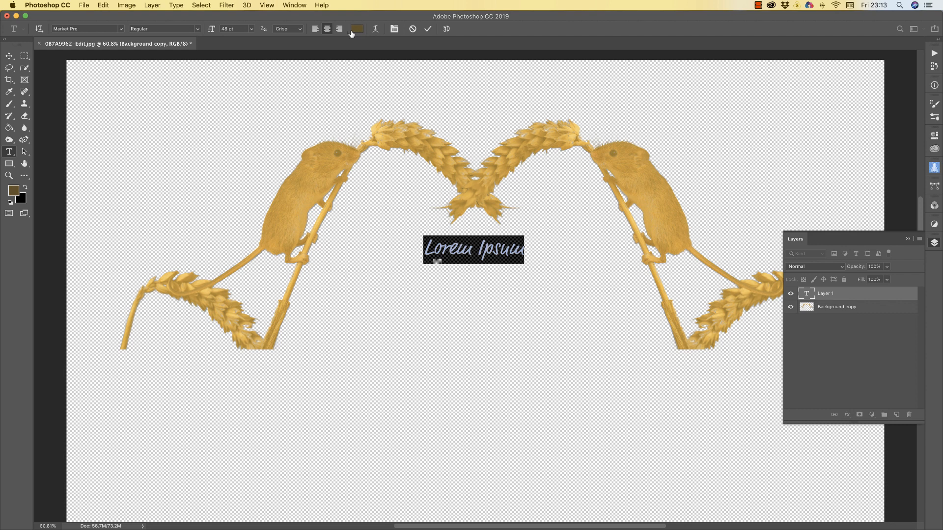
Colour the text with the mice's sampled gold and enter the person's name
click(356, 30)
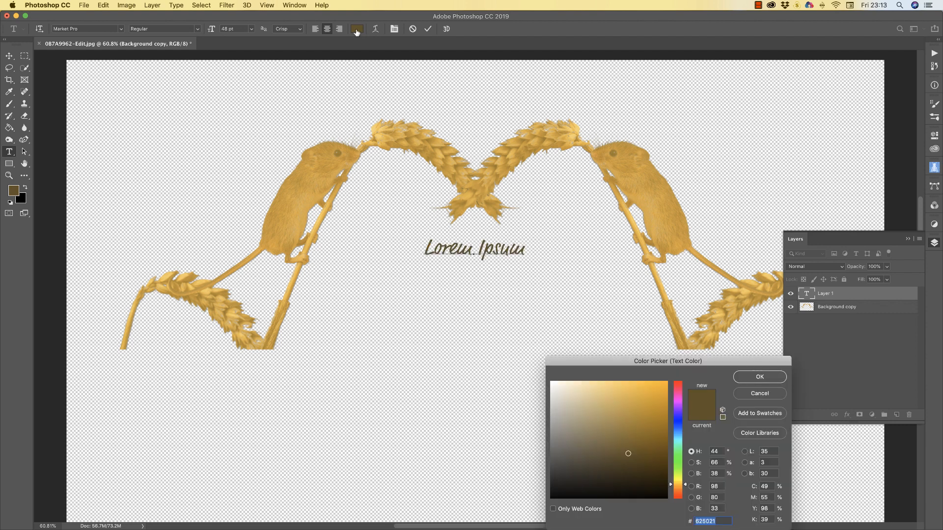
click(309, 198)
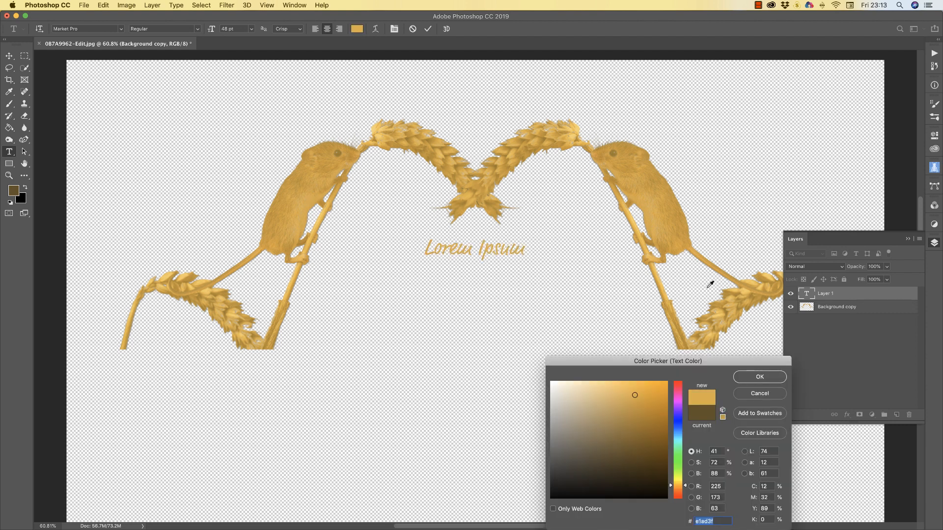
click(757, 376)
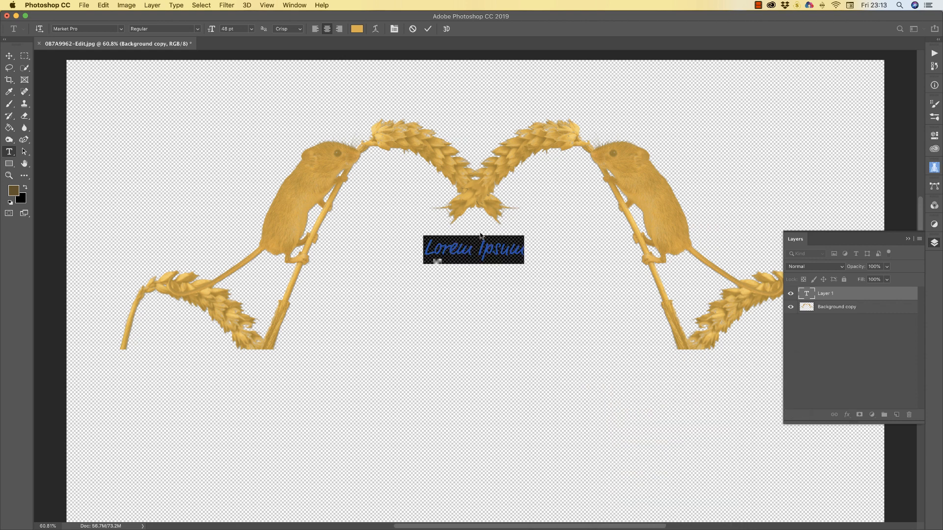
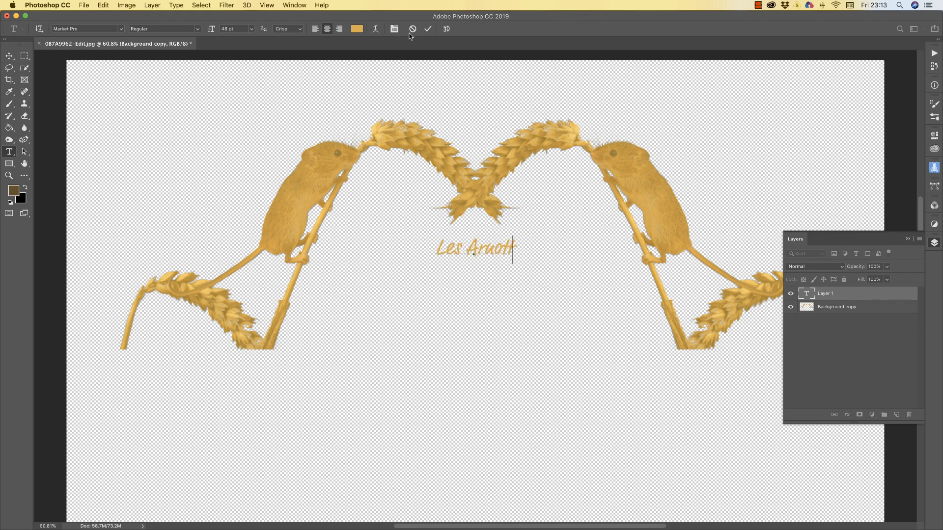
click(428, 29)
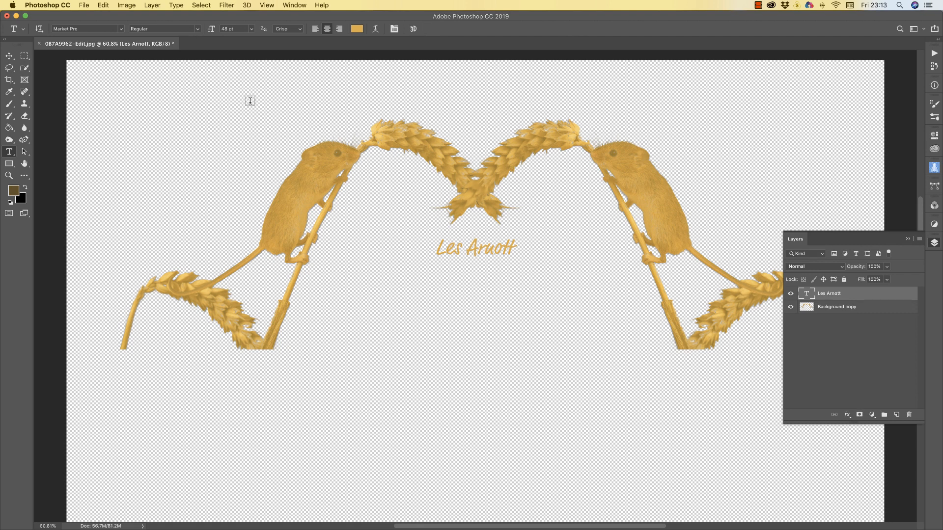
click(9, 56)
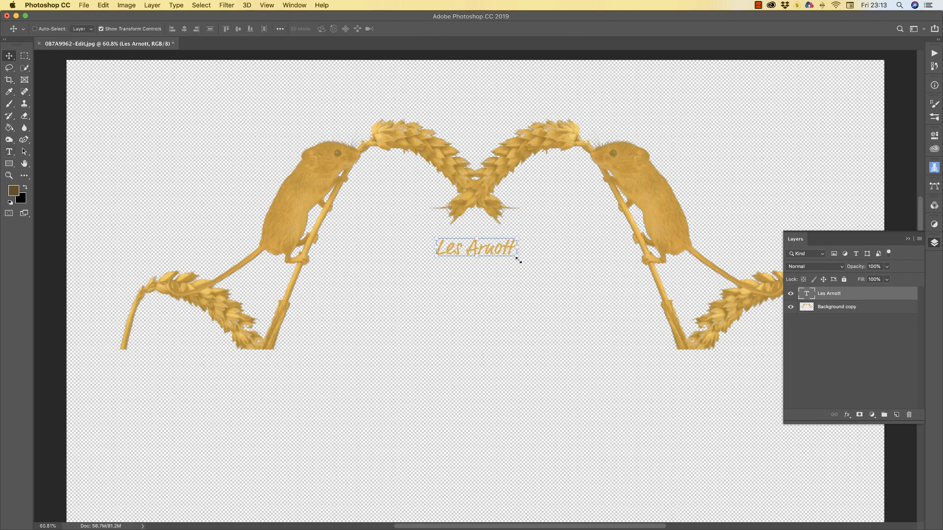
drag(518, 259, 627, 312)
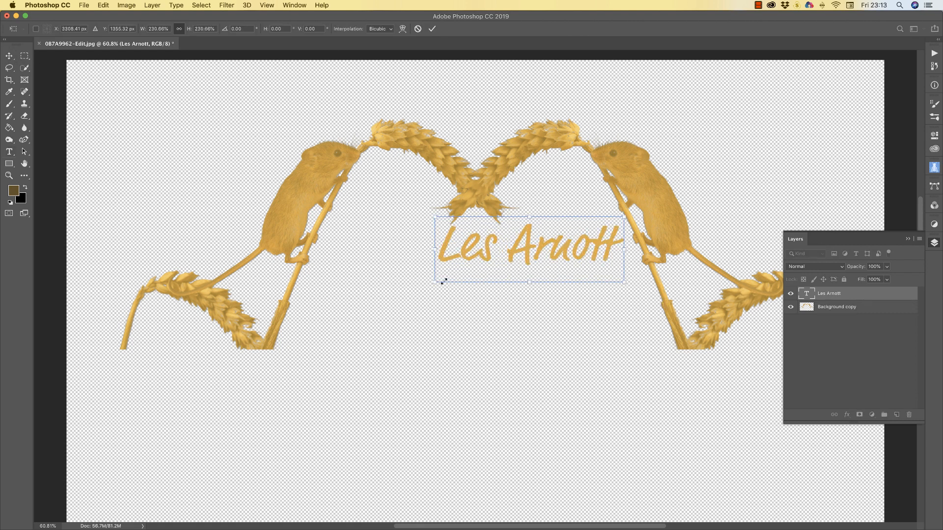
drag(423, 290, 302, 332)
drag(622, 217, 637, 213)
drag(581, 251, 577, 251)
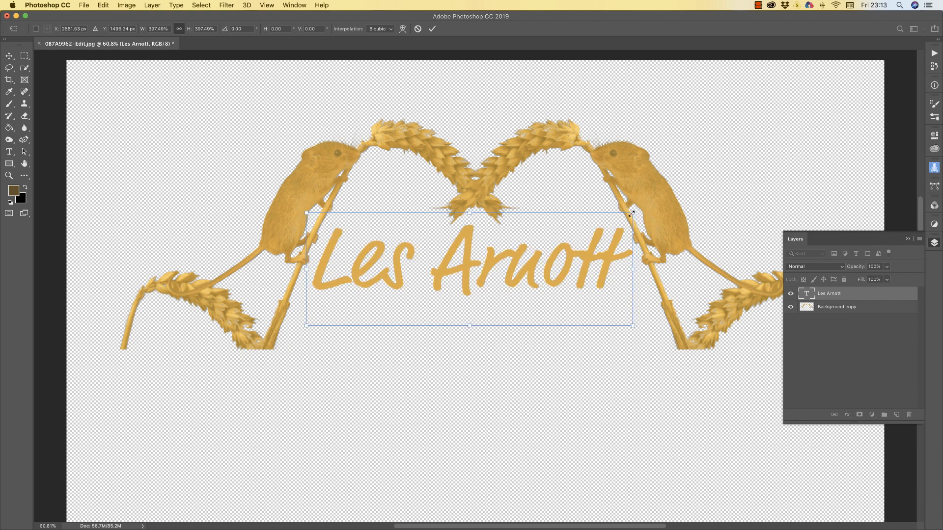
drag(631, 214, 619, 217)
mouse_move(552, 266)
mouse_down()
mouse_move(560, 279)
mouse_move(549, 281)
mouse_move(561, 278)
mouse_up()
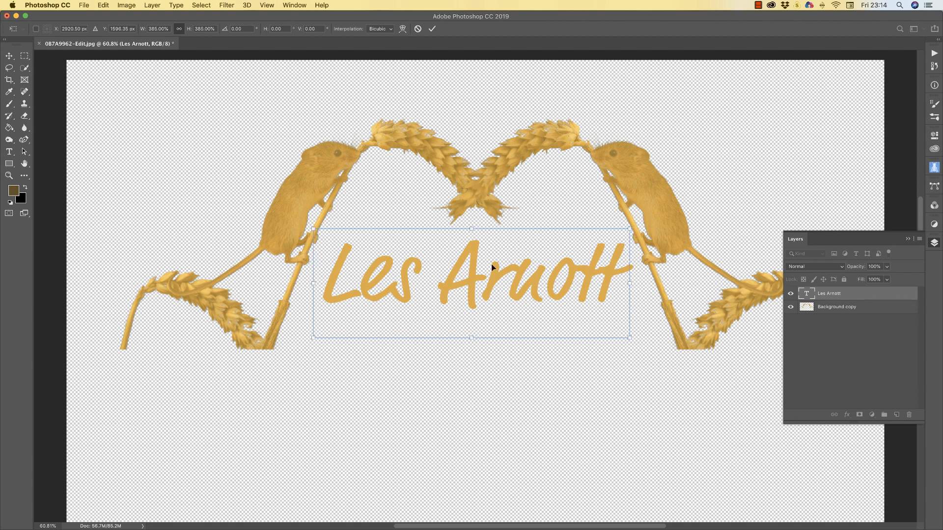
Centre the lettering on the canvas centre line and lower it beneath the wheat arch
mouse_move(491, 263)
mouse_down()
mouse_move(467, 266)
mouse_move(491, 268)
mouse_up()
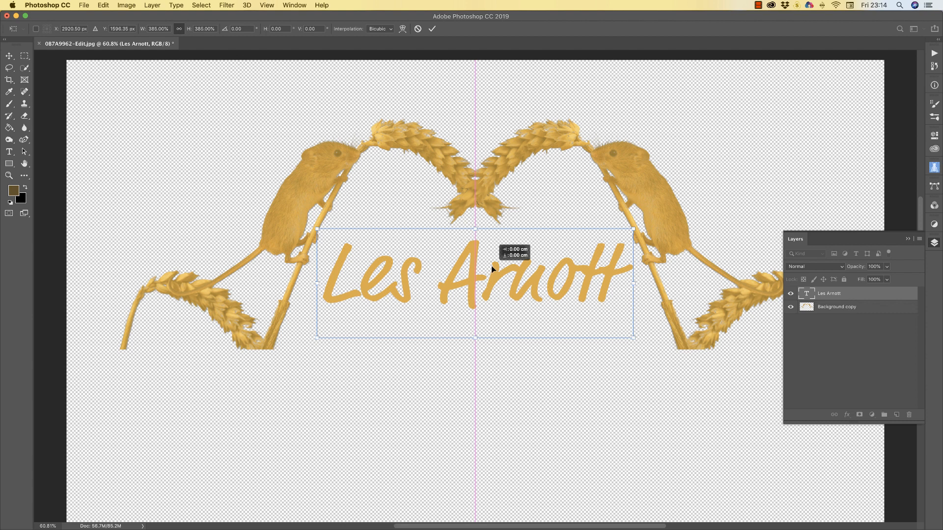
drag(491, 266, 488, 267)
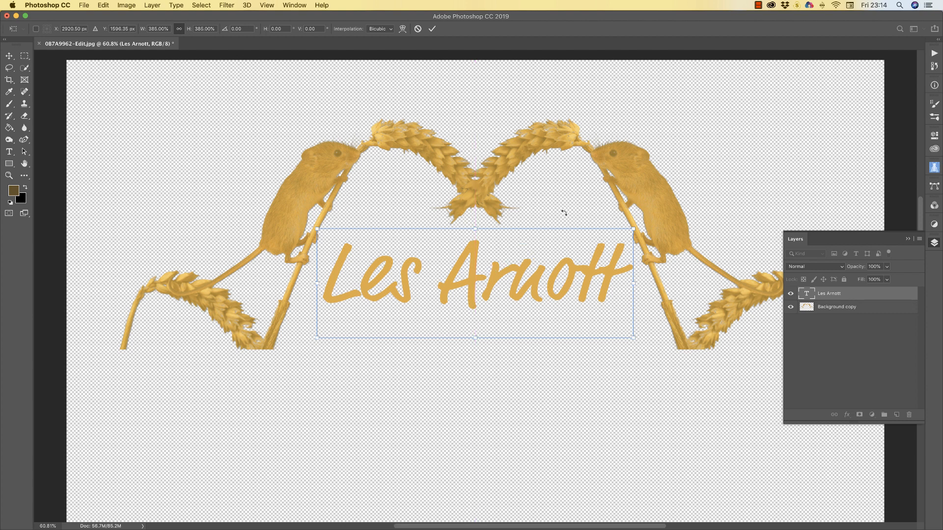
mouse_move(573, 266)
mouse_down()
mouse_move(564, 268)
mouse_move(575, 266)
mouse_up()
drag(470, 281, 471, 303)
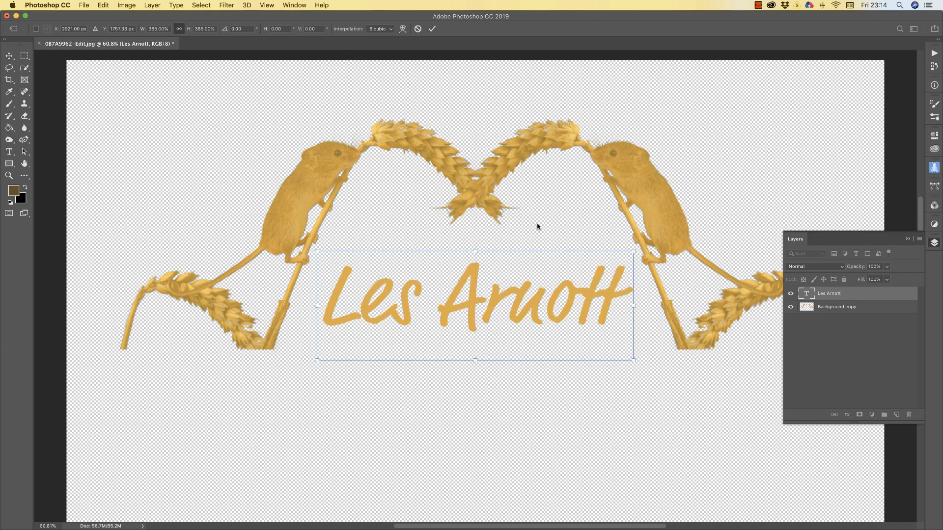
right_click(851, 293)
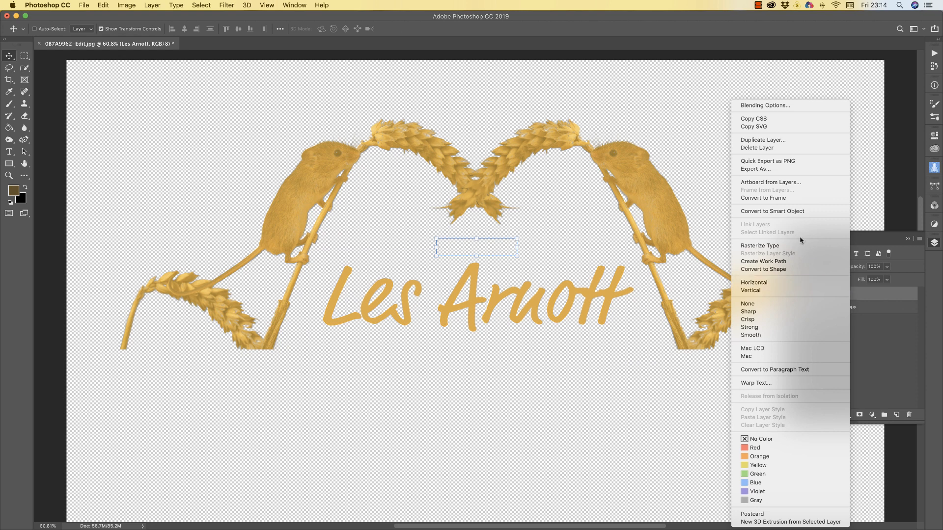
click(765, 245)
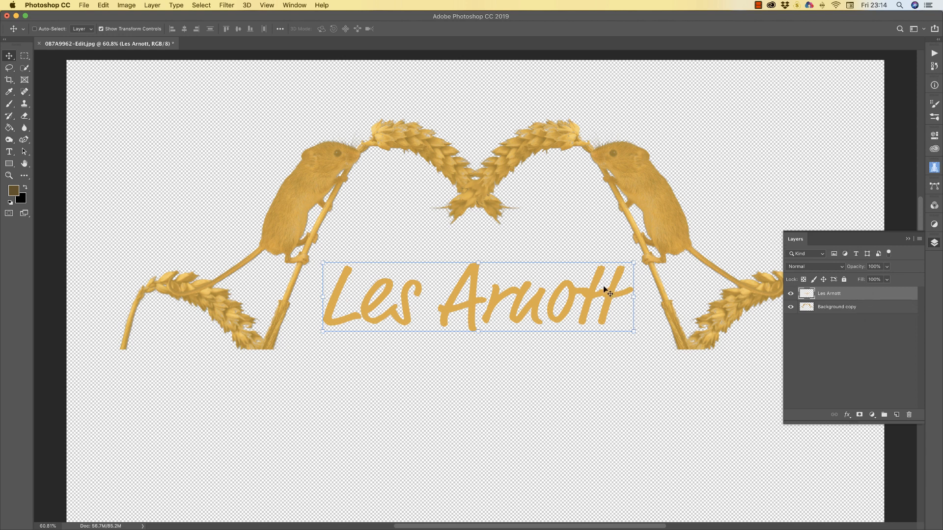
right_click(844, 296)
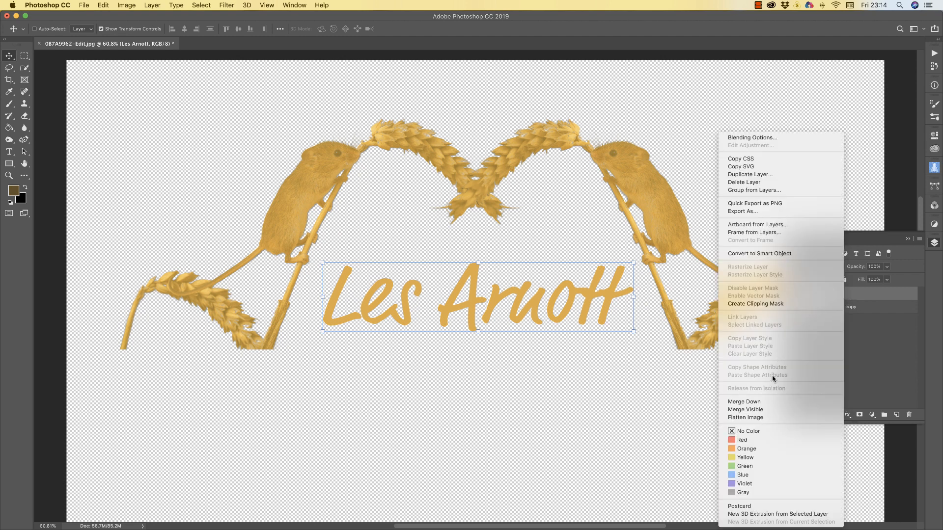
click(761, 402)
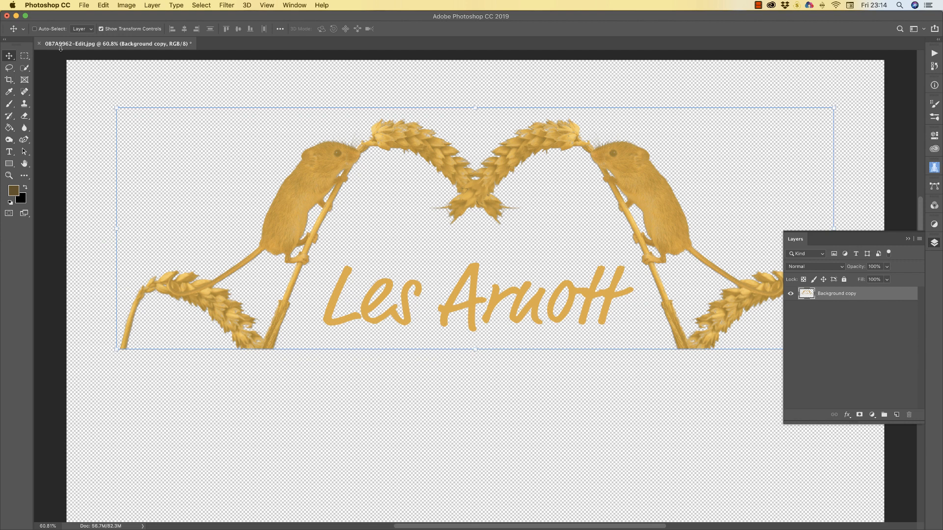
drag(462, 175, 469, 202)
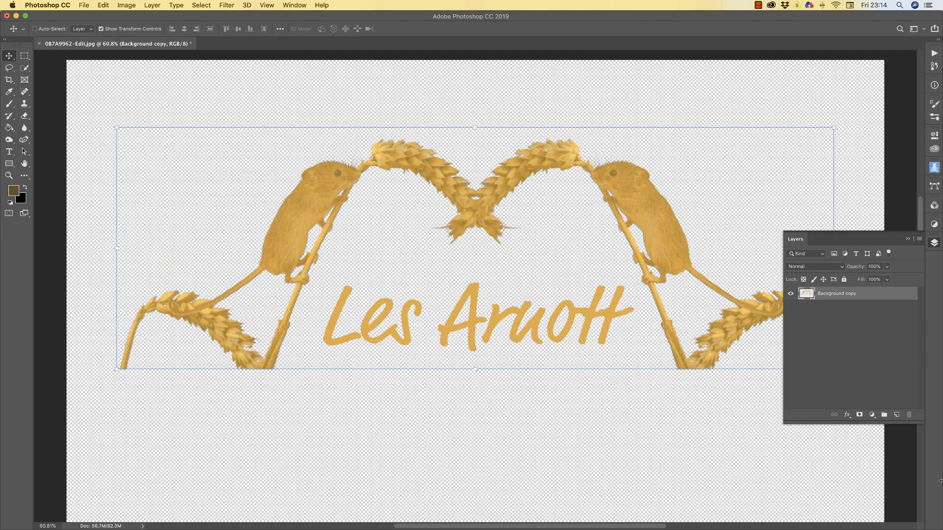
Apply an fx Drop Shadow to the merged mice-and-lettering layer with a 34 px distance
click(850, 415)
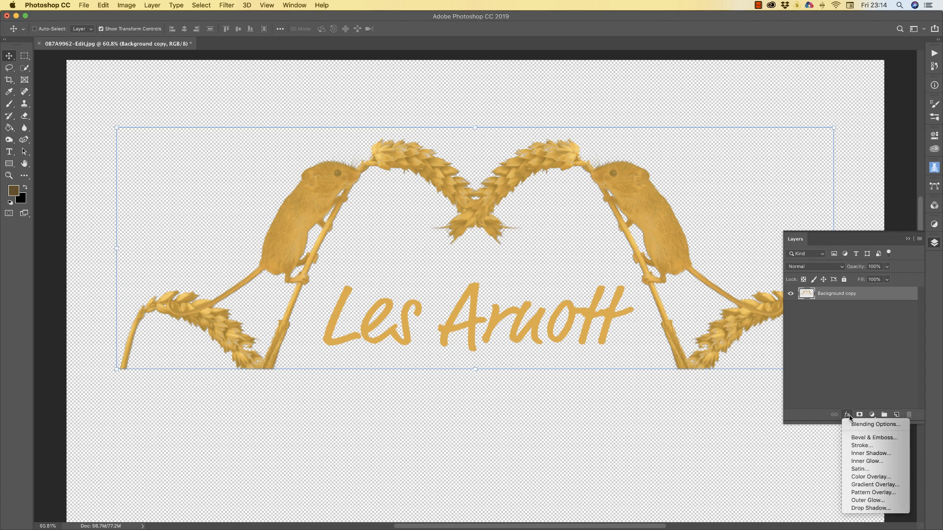
click(867, 508)
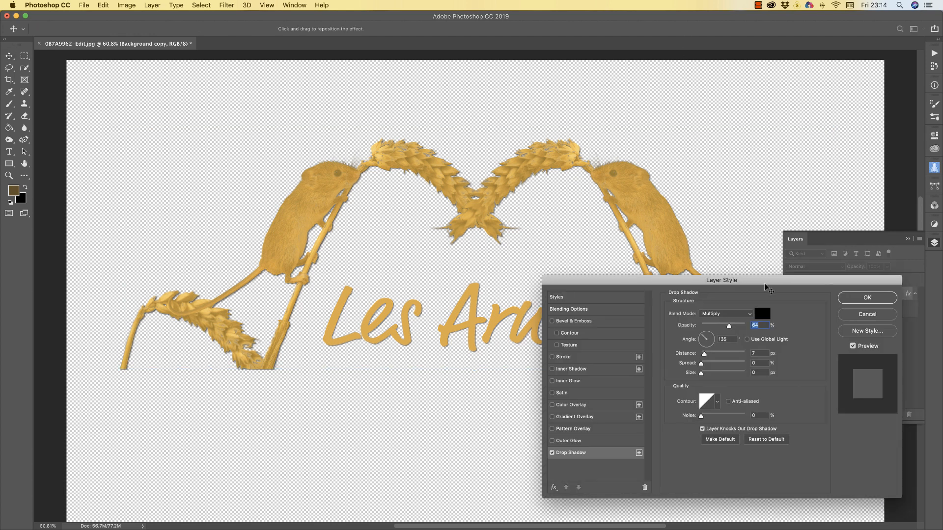
mouse_move(765, 287)
mouse_down()
mouse_move(716, 140)
mouse_move(697, 393)
mouse_move(400, 138)
mouse_move(381, 205)
mouse_move(497, 230)
mouse_move(725, 220)
mouse_move(652, 229)
mouse_move(752, 277)
mouse_up()
click(907, 239)
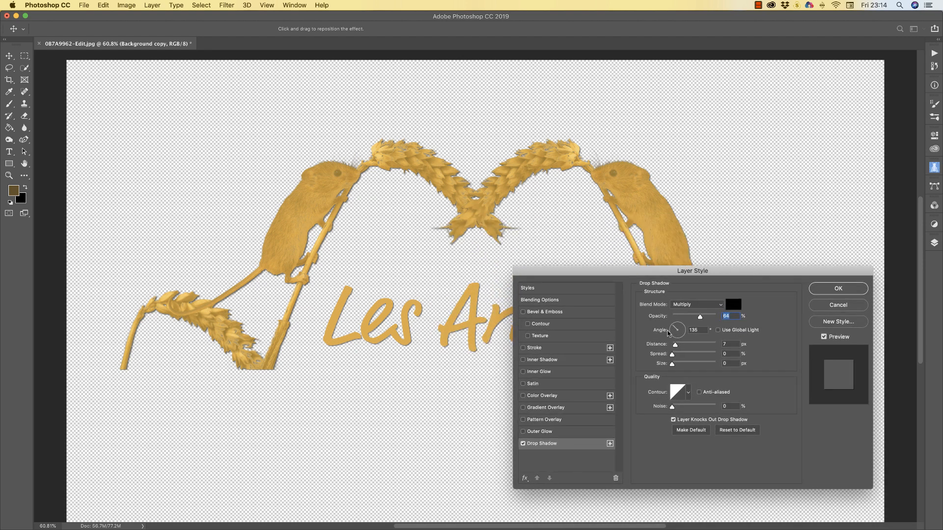
mouse_move(675, 345)
mouse_down()
mouse_move(688, 346)
mouse_move(681, 364)
mouse_move(694, 362)
mouse_move(658, 356)
mouse_move(684, 346)
mouse_move(676, 347)
mouse_up()
click(838, 289)
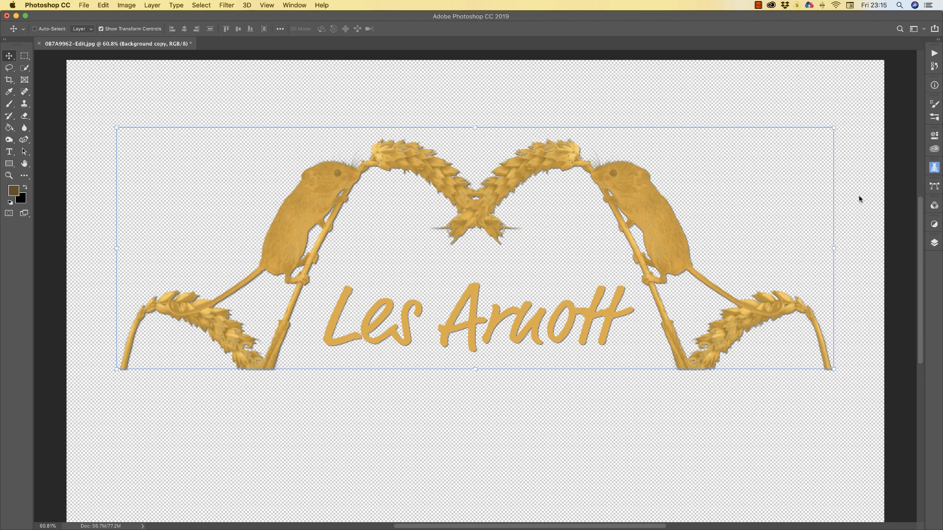
Rasterize the Background copy layer's style so the drop shadow becomes pixels
click(929, 245)
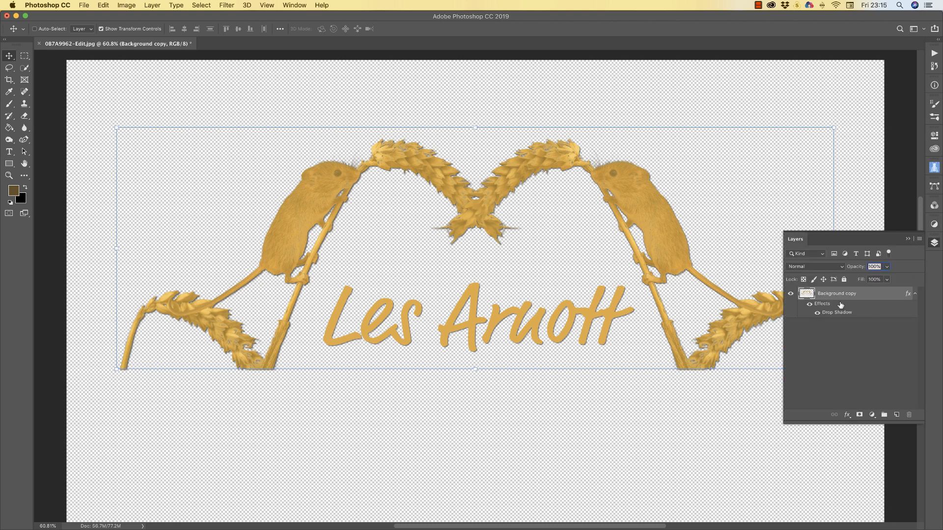
right_click(854, 294)
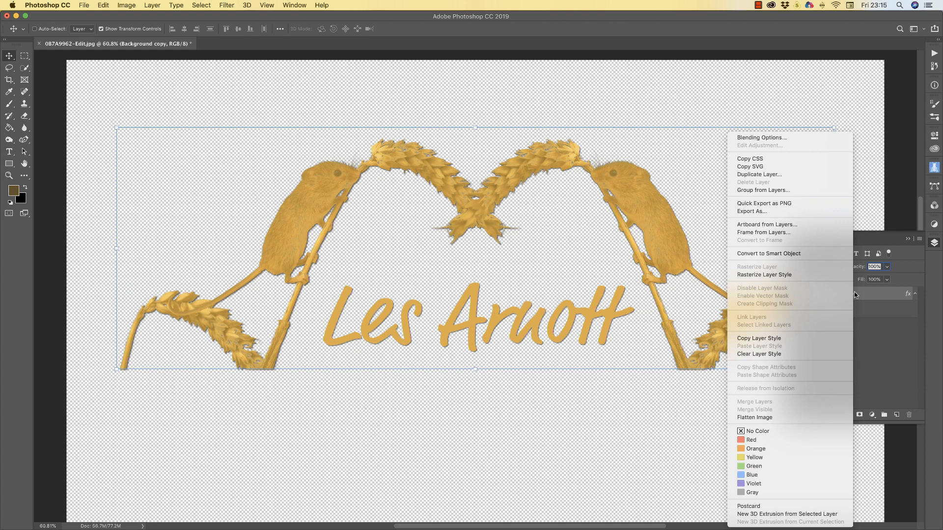
click(784, 276)
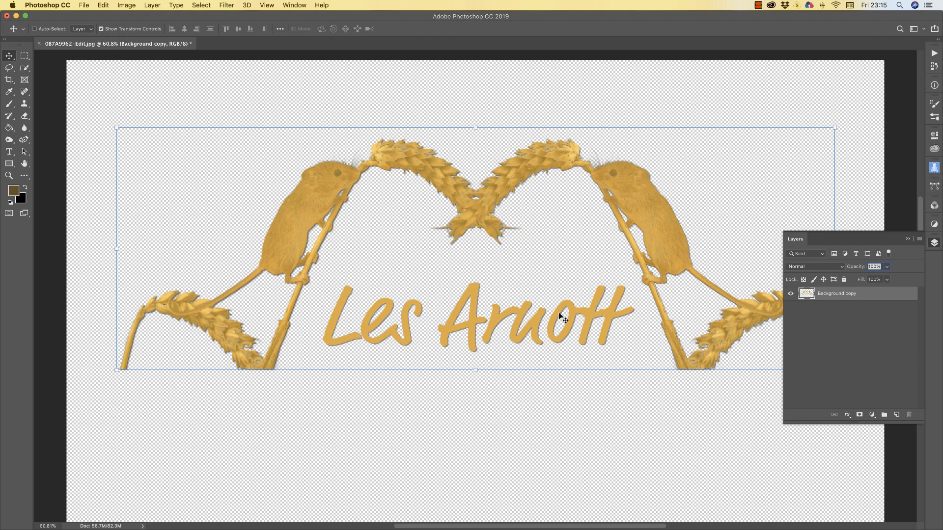
Drag the combined artwork slightly lower so it sits centred across the upper canvas
drag(505, 180, 505, 163)
click(907, 238)
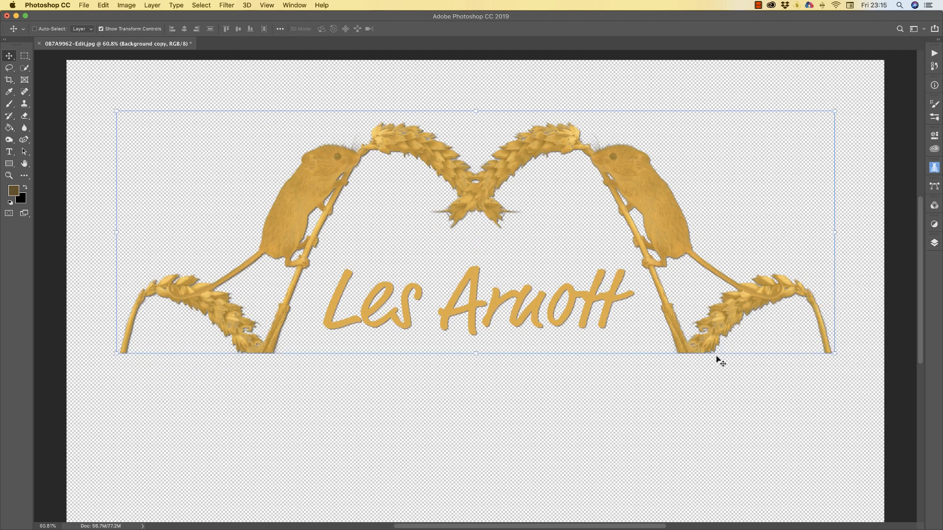
drag(455, 326, 449, 338)
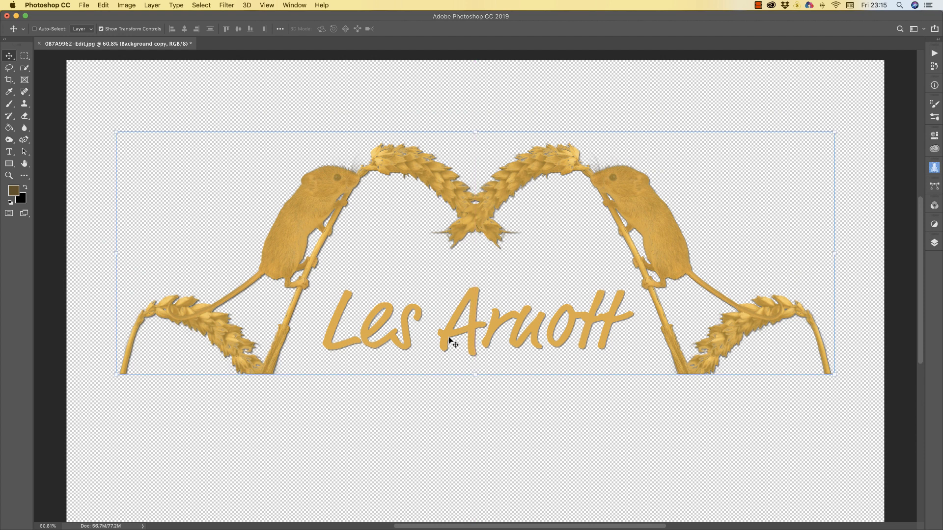